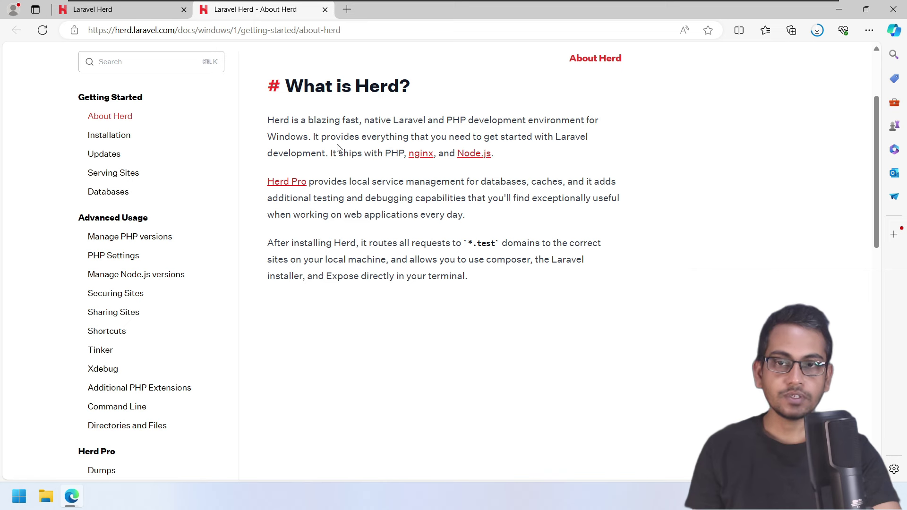
Read the "What is Herd?" overview, covering the bundled tools, Herd Pro's features and the *.test domain routing
drag(386, 116, 575, 127)
drag(312, 137, 344, 137)
click(396, 137)
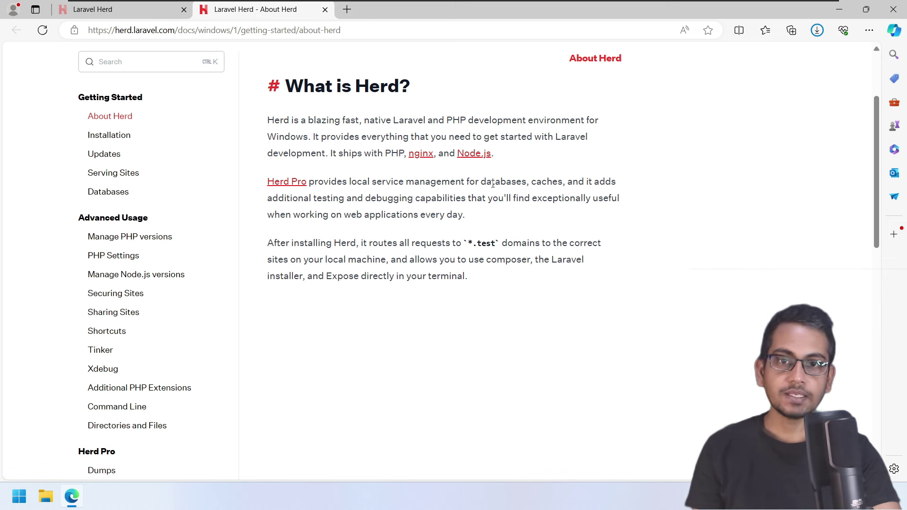
drag(493, 184, 584, 185)
click(544, 201)
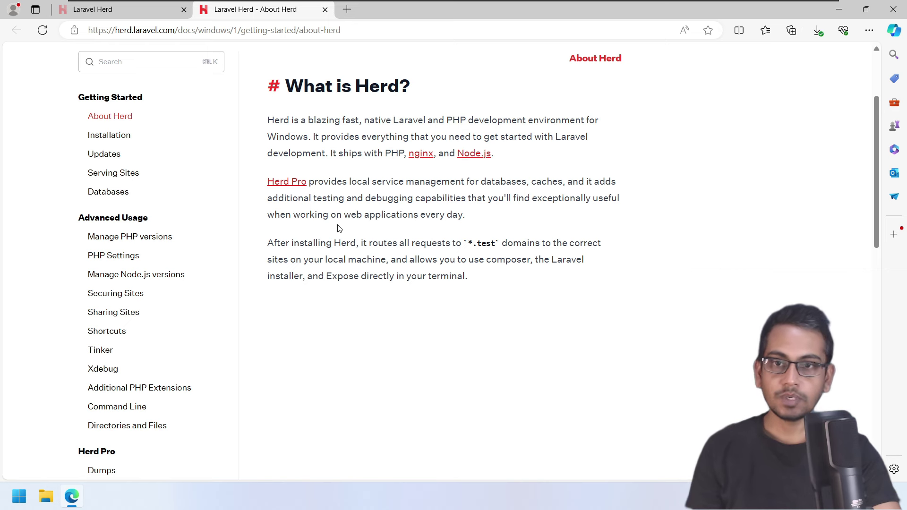
scroll(339, 228, down, 1)
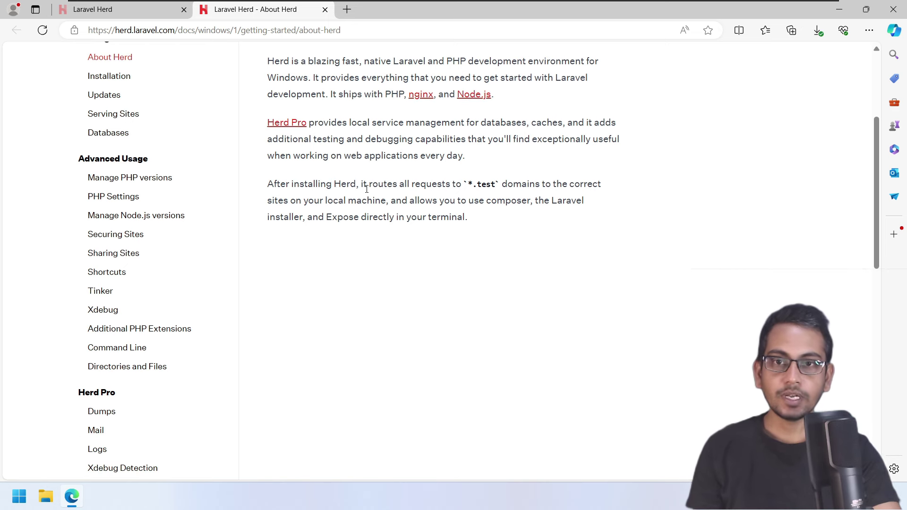
drag(468, 184, 490, 183)
click(475, 197)
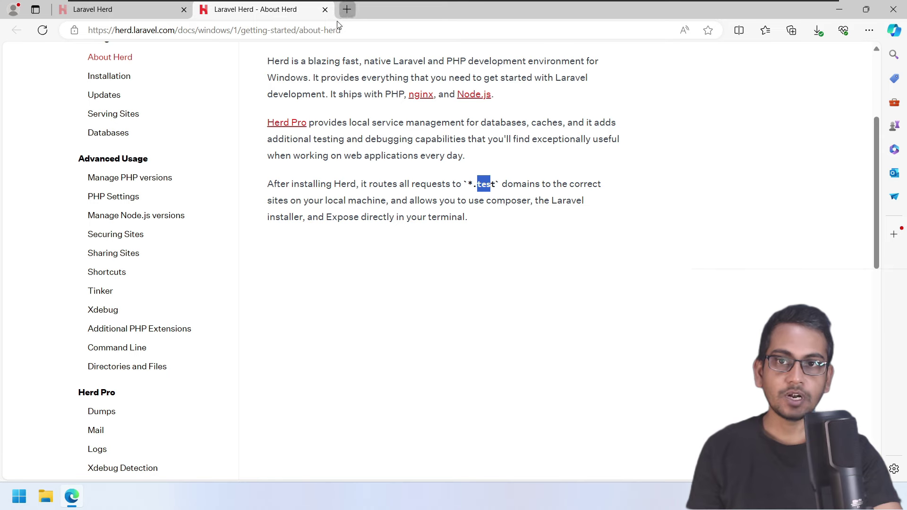
click(346, 10)
click(465, 10)
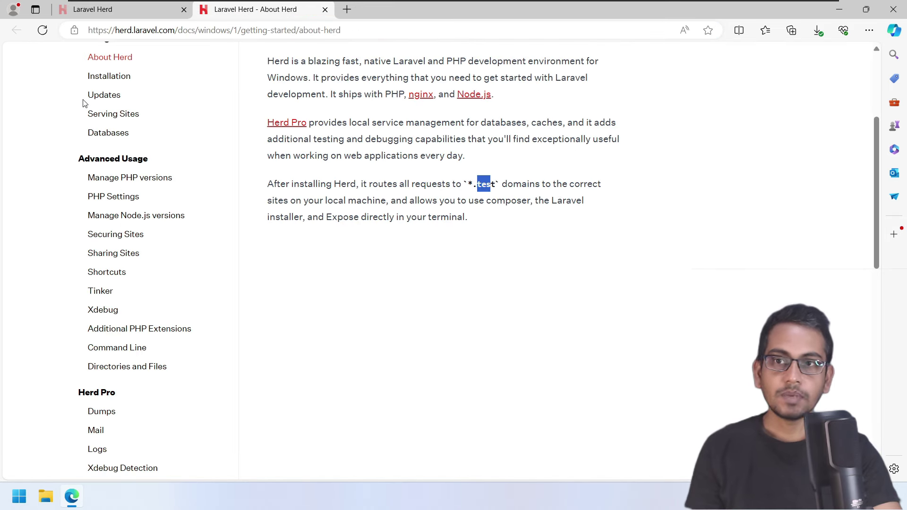
Open the Installation page of the Windows documentation and read the instructions on downloading, admin permissions and the HerdHelper service
scroll(157, 109, up, 4)
click(122, 253)
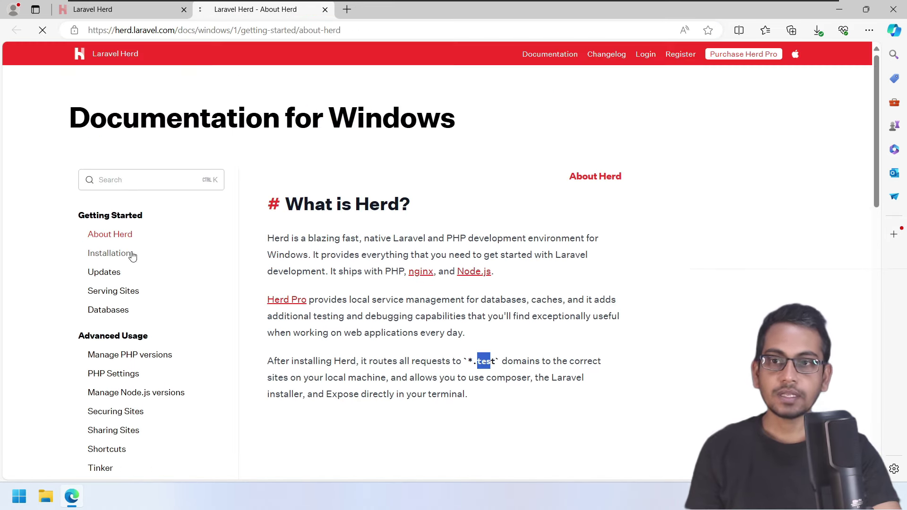
scroll(422, 223, down, 3)
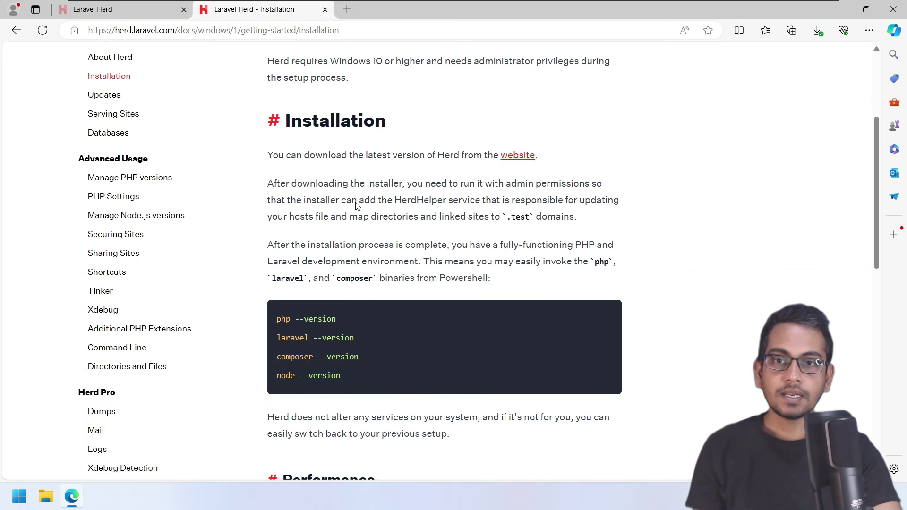
drag(425, 156, 564, 152)
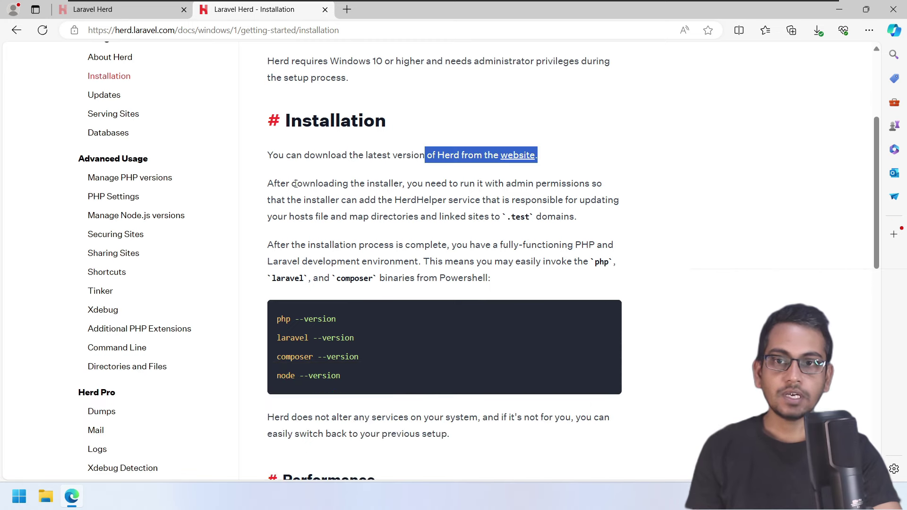
drag(297, 183, 369, 184)
drag(469, 185, 589, 178)
drag(351, 199, 447, 200)
click(457, 213)
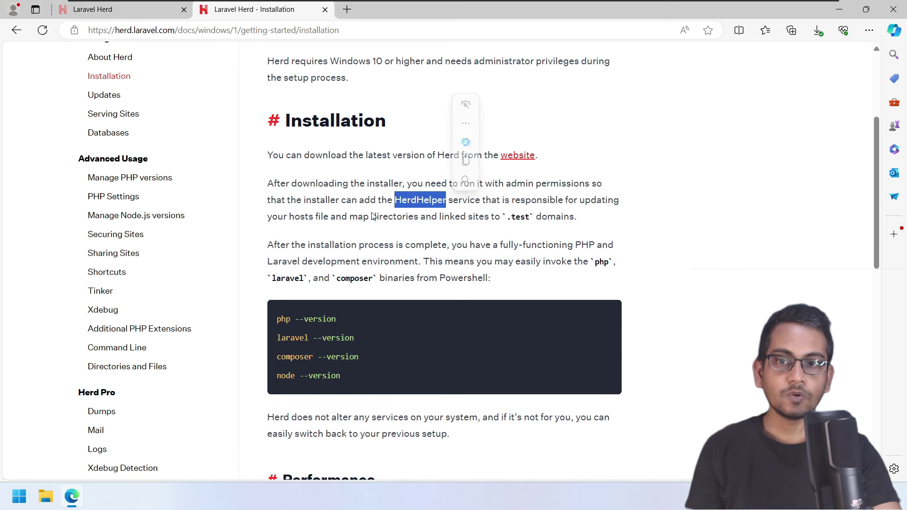
drag(372, 216, 559, 217)
click(558, 220)
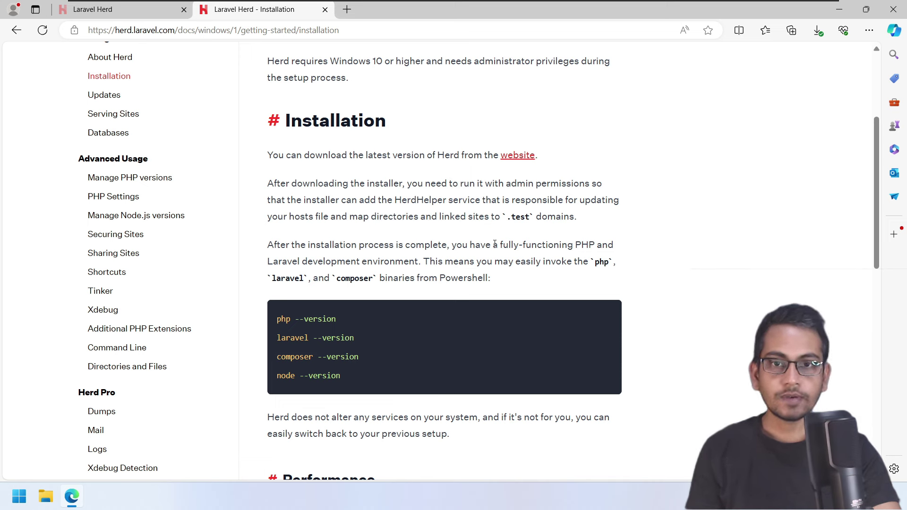
drag(507, 217, 530, 227)
click(523, 235)
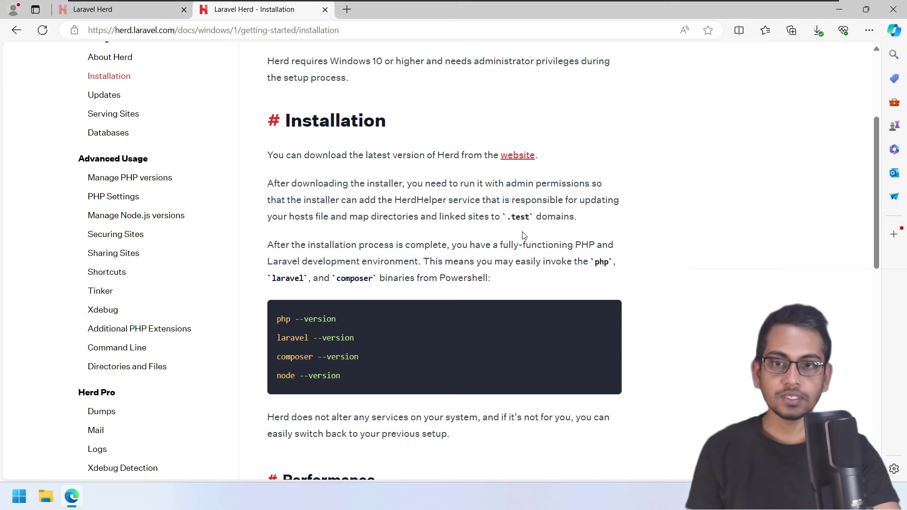
Review the php, laravel, composer and node version-check commands and the Windows Defender performance note
scroll(524, 235, down, 3)
drag(285, 201, 300, 220)
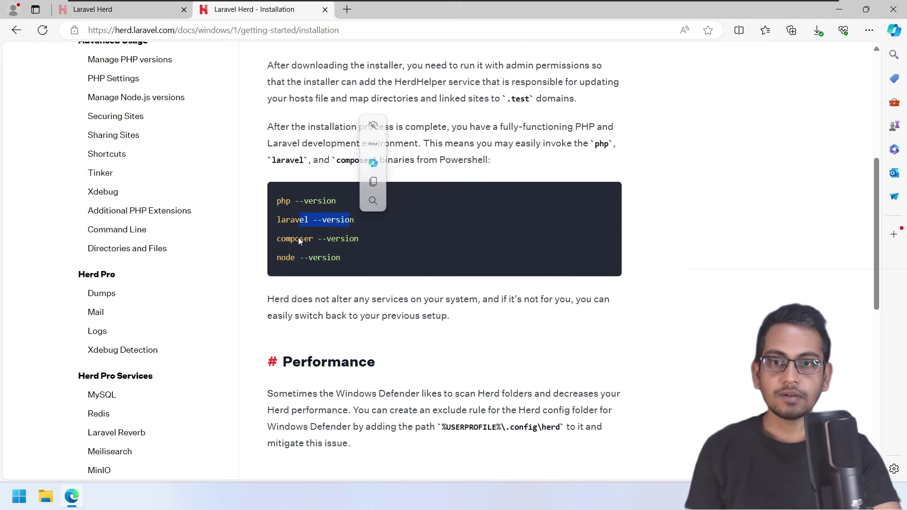
triple_click(299, 239)
drag(278, 257, 332, 258)
click(359, 301)
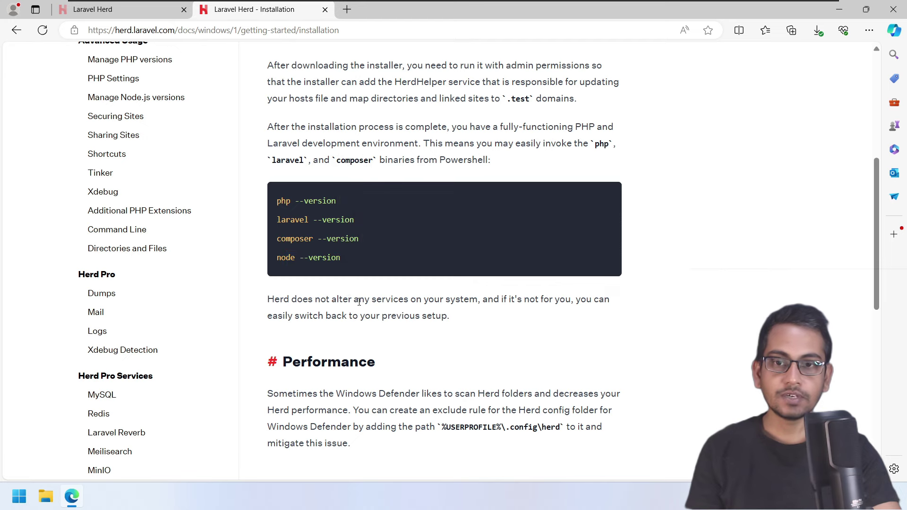
scroll(361, 300, down, 8)
scroll(370, 165, up, 4)
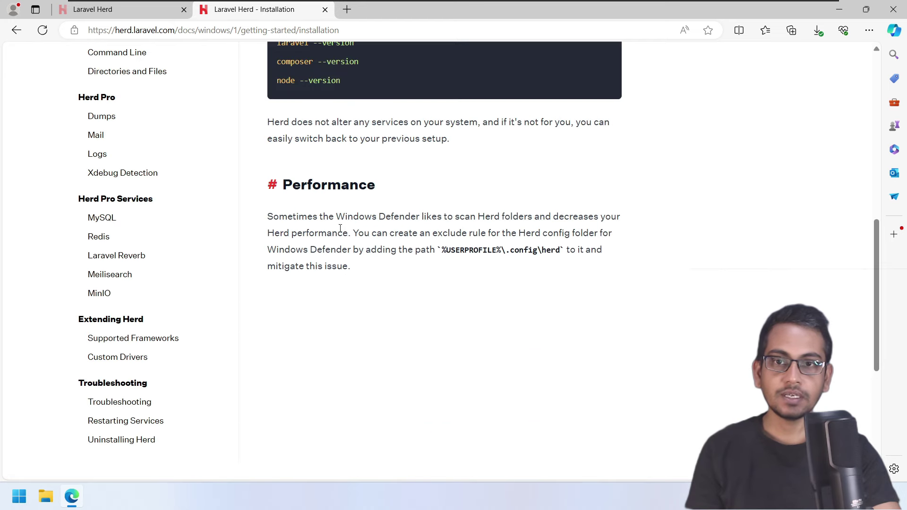
drag(335, 216, 429, 272)
click(426, 273)
click(428, 273)
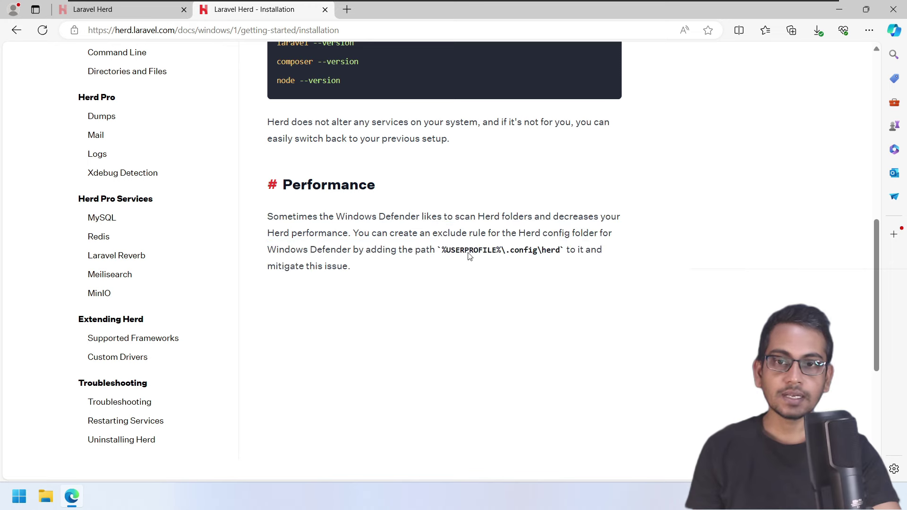
Skim the Installation page and the documentation's topic list from Getting Started through Troubleshooting
scroll(453, 250, up, 10)
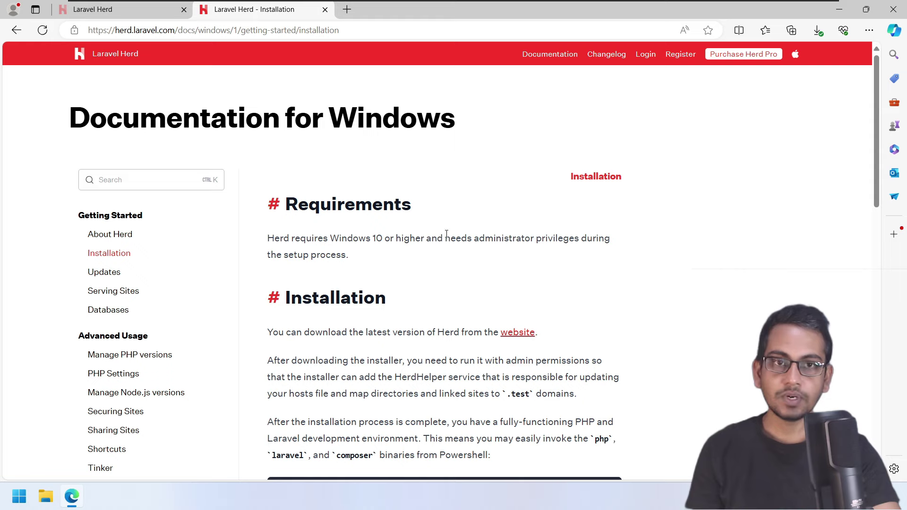
scroll(143, 310, down, 9)
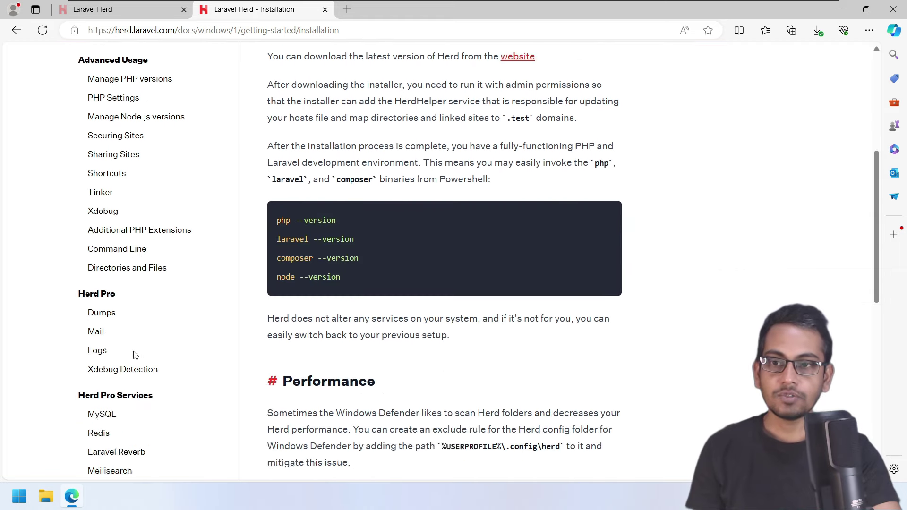
scroll(145, 307, down, 5)
scroll(146, 287, up, 10)
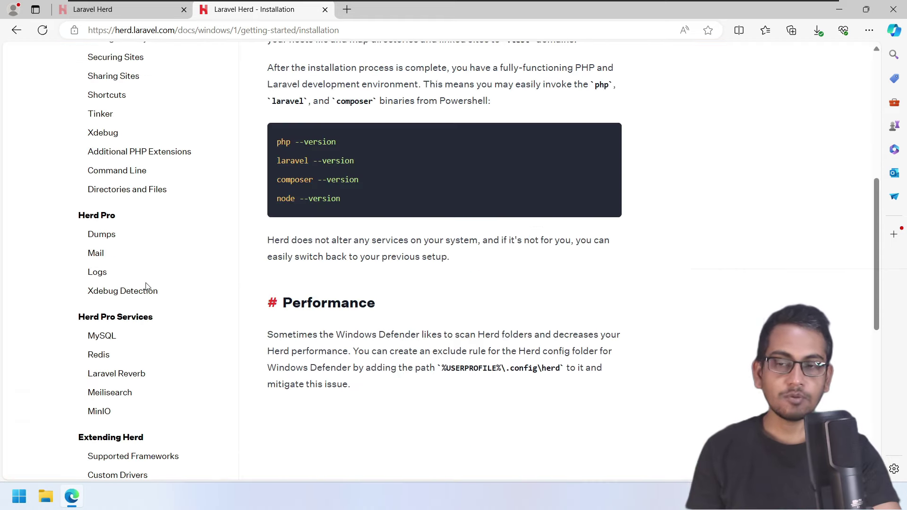
scroll(146, 283, up, 2)
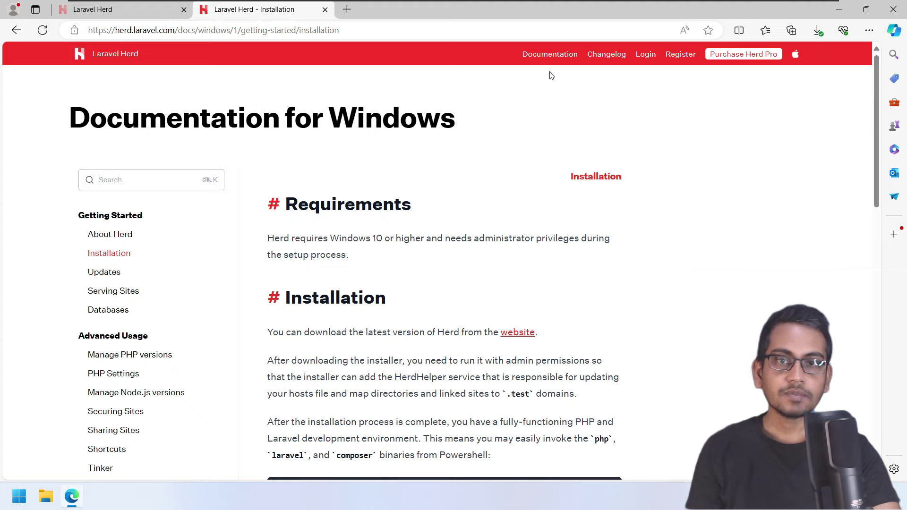
scroll(151, 269, down, 2)
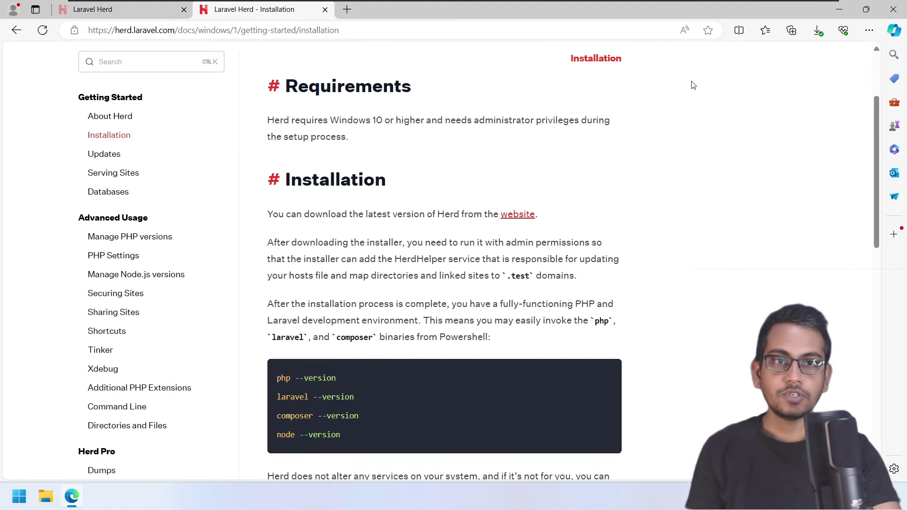
Show the downloaded Herd installer in its folder and delete the older Herd-1.6.1-setup file
click(820, 31)
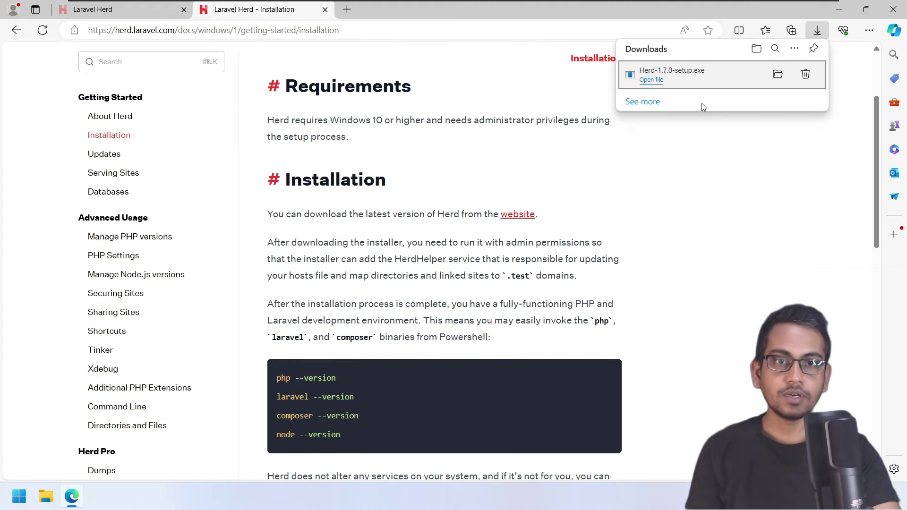
click(778, 75)
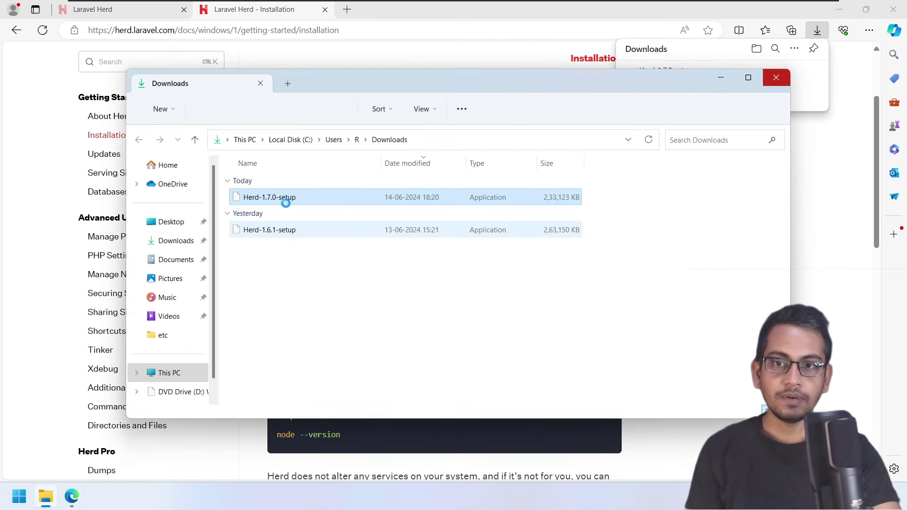
click(274, 234)
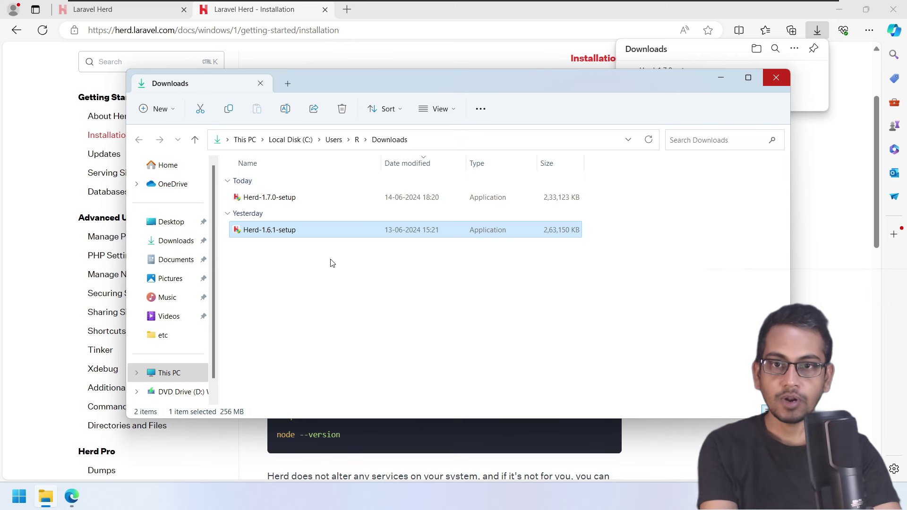
key(Delete)
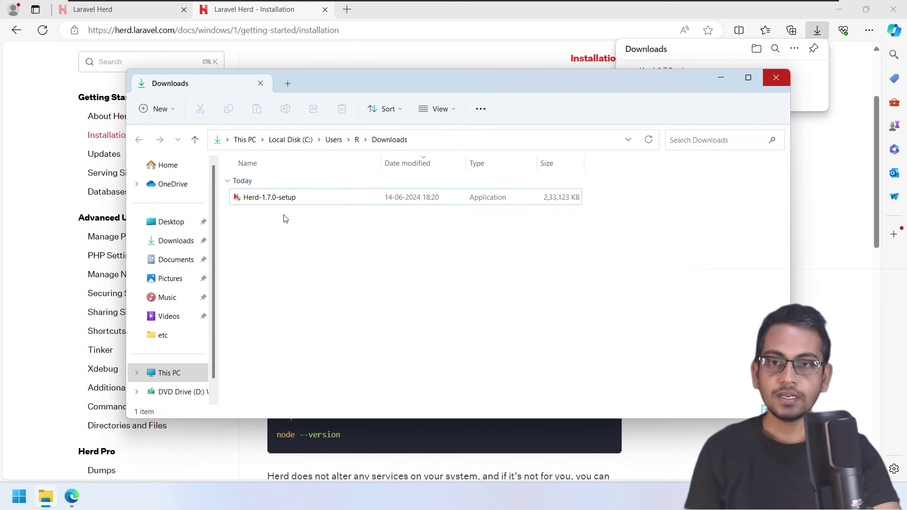
Run Herd-1.7.0-setup as administrator, minimize the Downloads folder and browser windows, and finish the installation
click(283, 201)
right_click(284, 201)
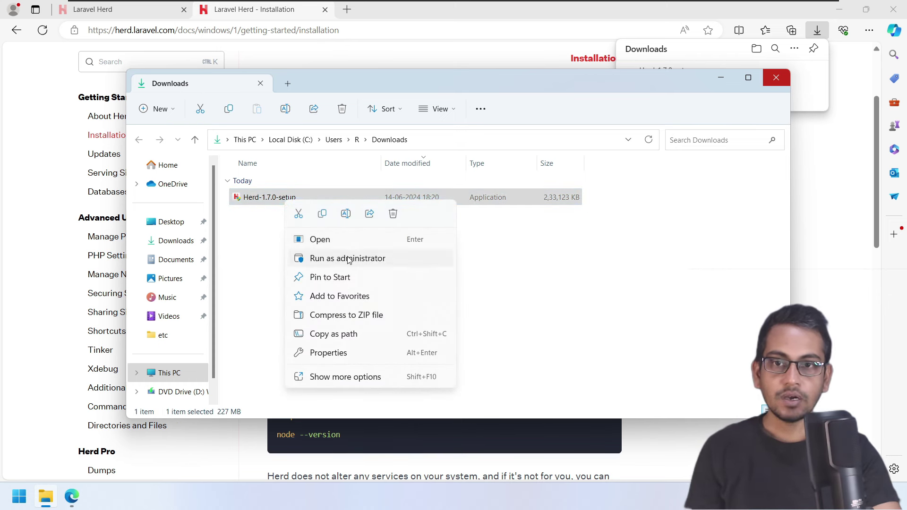
click(370, 255)
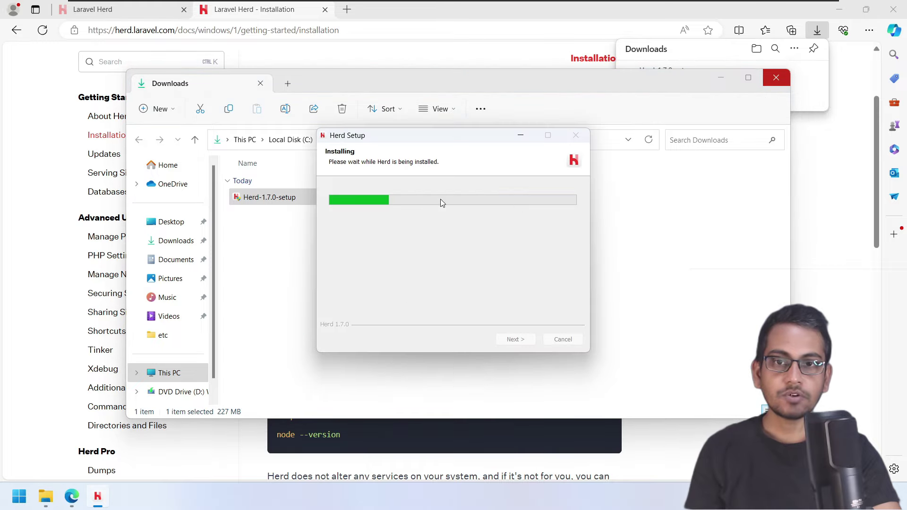
click(723, 84)
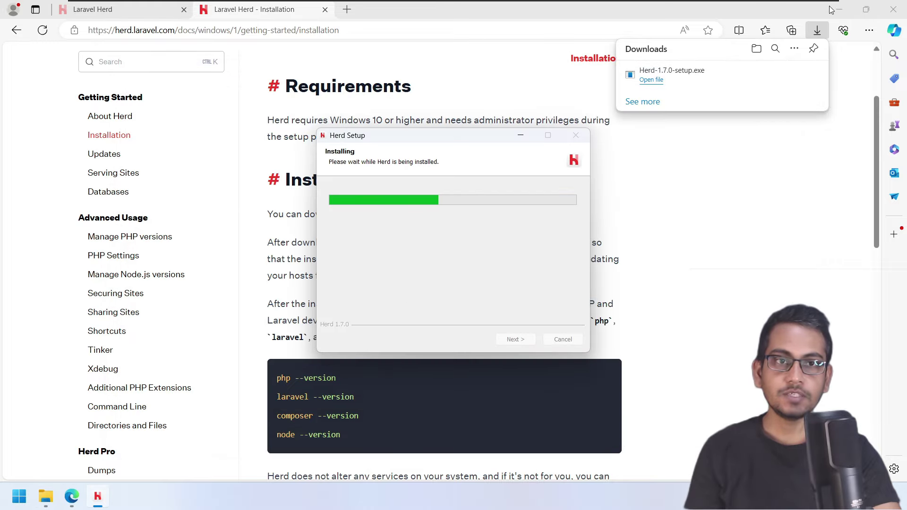
click(839, 9)
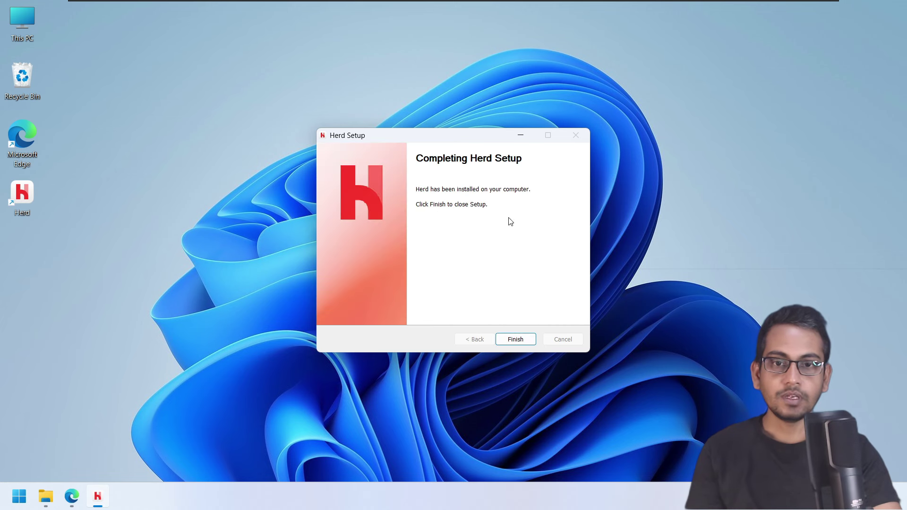
click(517, 335)
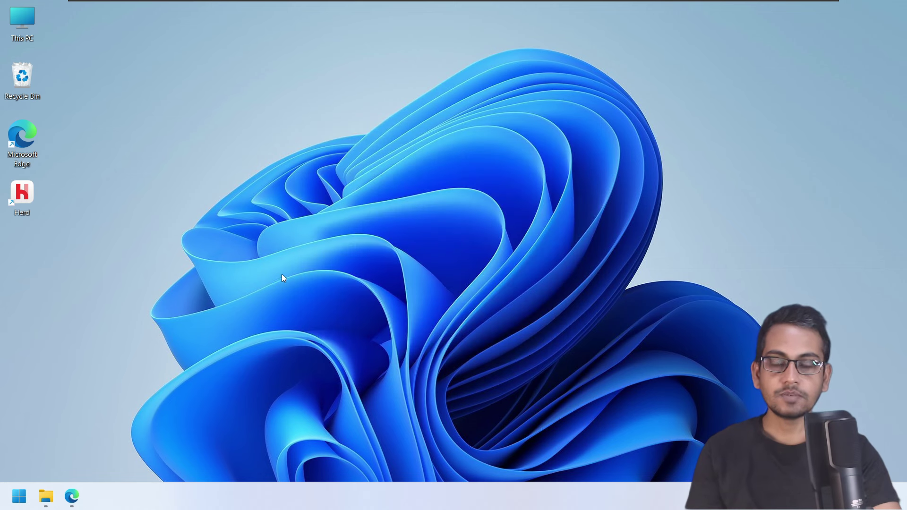
Launch Herd from the desktop and allow it through Windows Defender Firewall on public networks
right_click(23, 191)
click(38, 229)
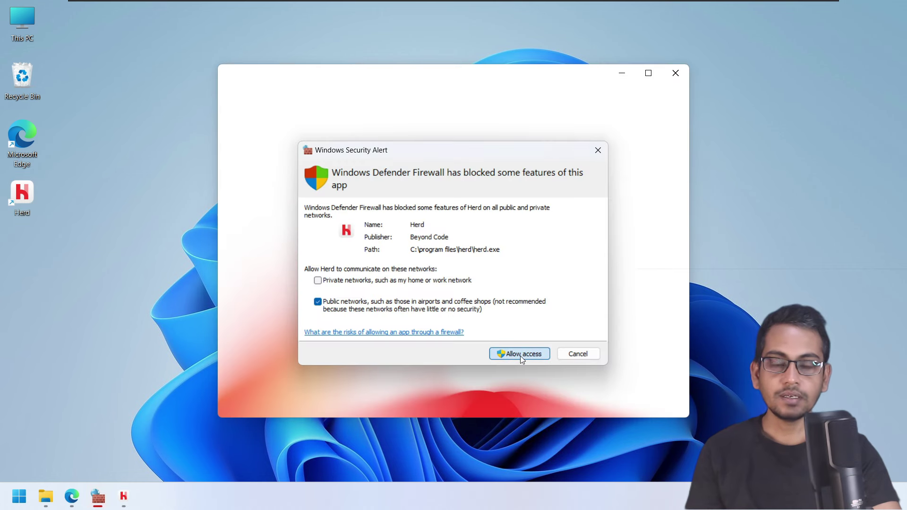
click(520, 355)
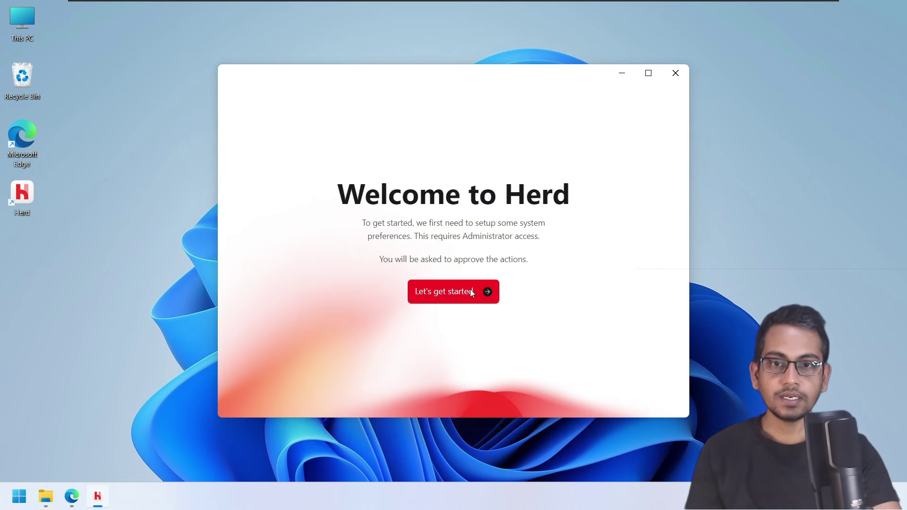
Complete Herd's first-run setup, skipping Herd Pro activation, and continue to the dashboard
click(465, 296)
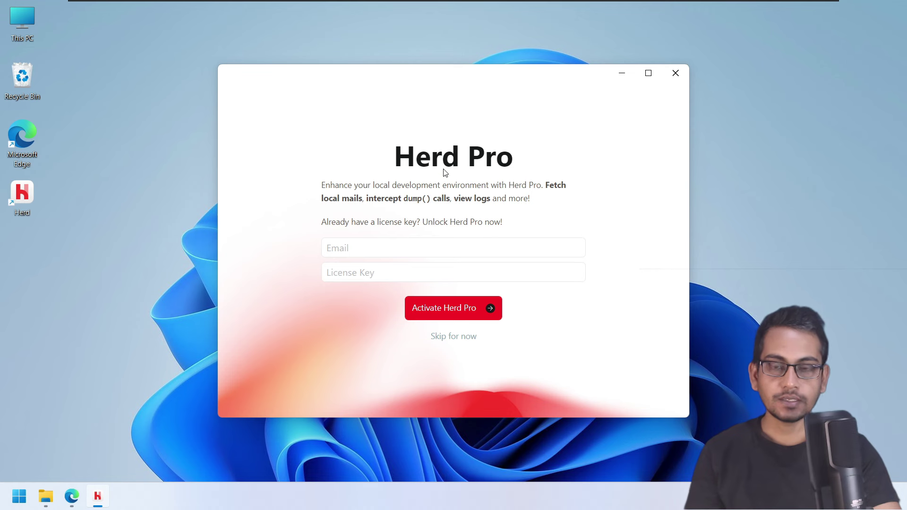
click(366, 274)
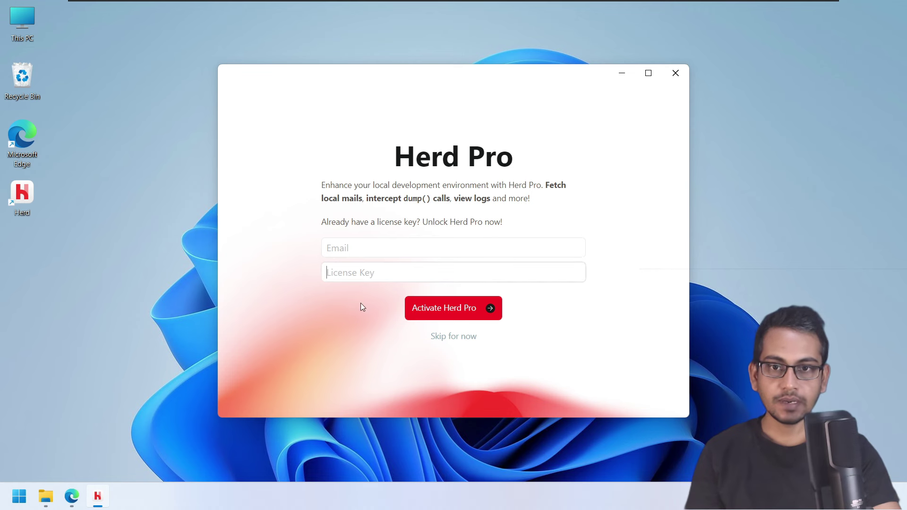
click(461, 338)
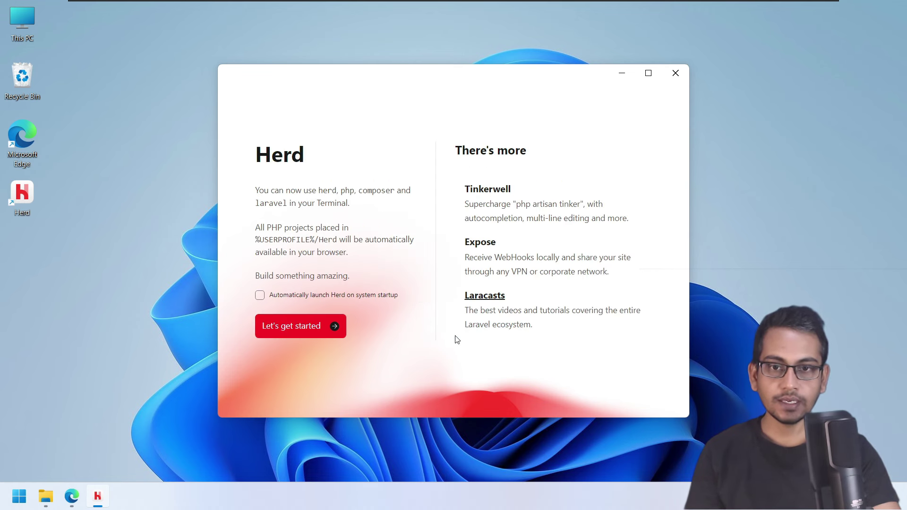
click(300, 325)
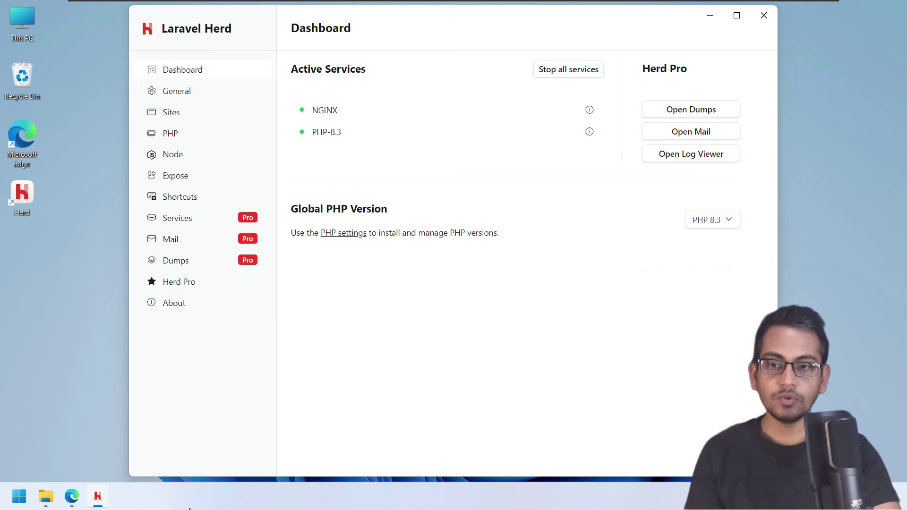
Start using Herd from its welcome window without enabling launch at system startup, and open its documentation link in Microsoft Edge just once
mouse_move(106, 501)
click(189, 432)
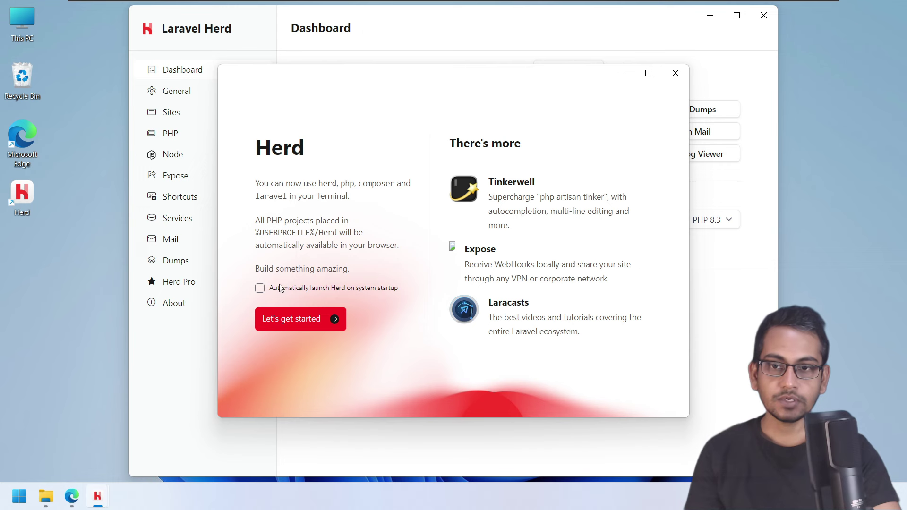
click(332, 322)
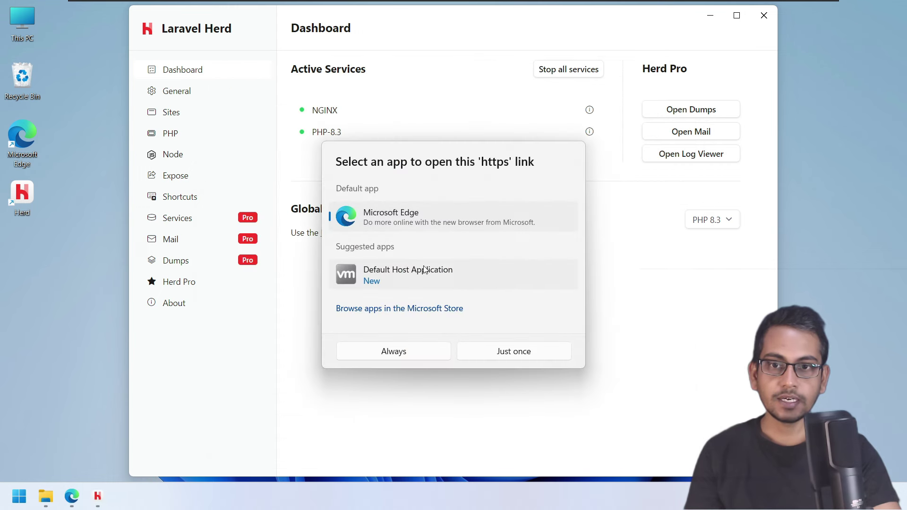
click(499, 355)
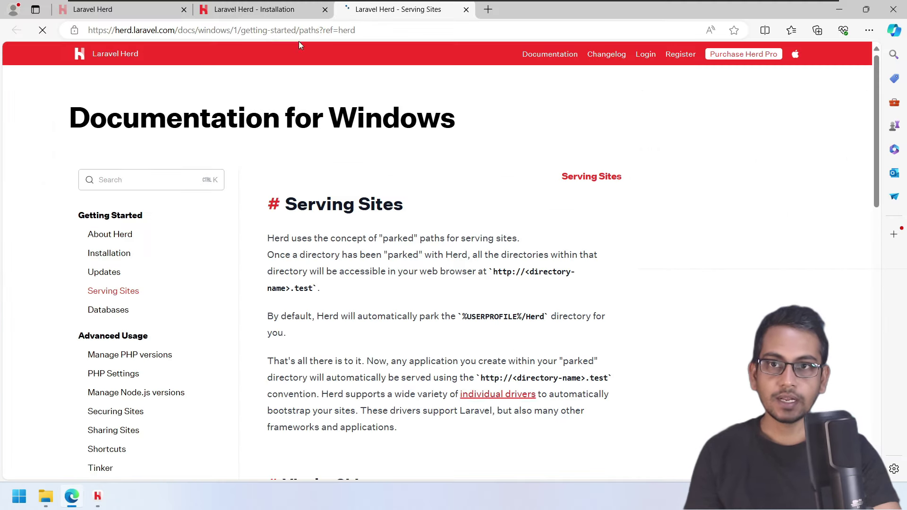
Read how the Serving Sites page explains parked directories, their .test addresses and the default %USERPROFILE%/Herd directory
scroll(385, 217, down, 8)
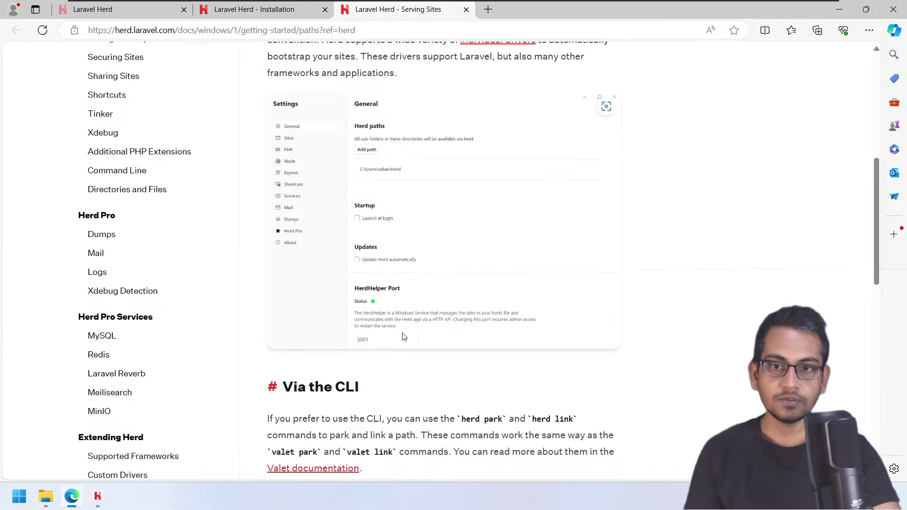
scroll(346, 248, up, 8)
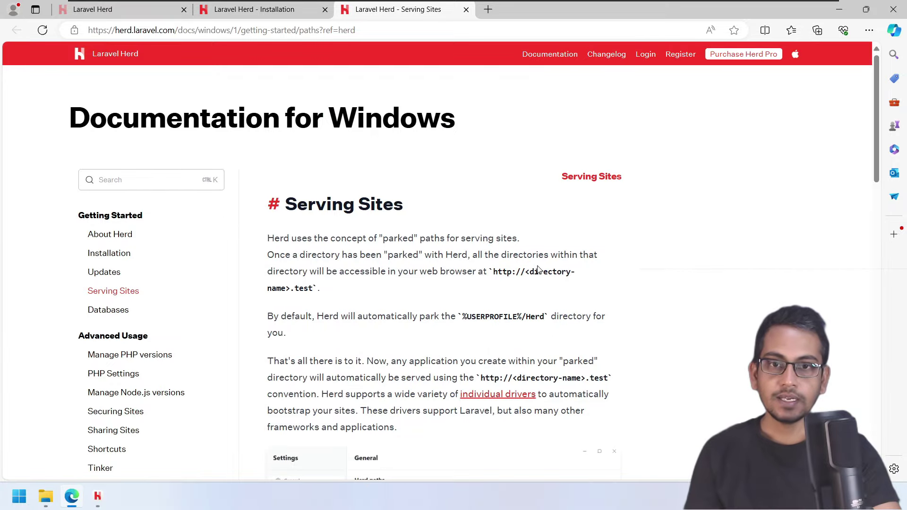
drag(525, 267, 314, 292)
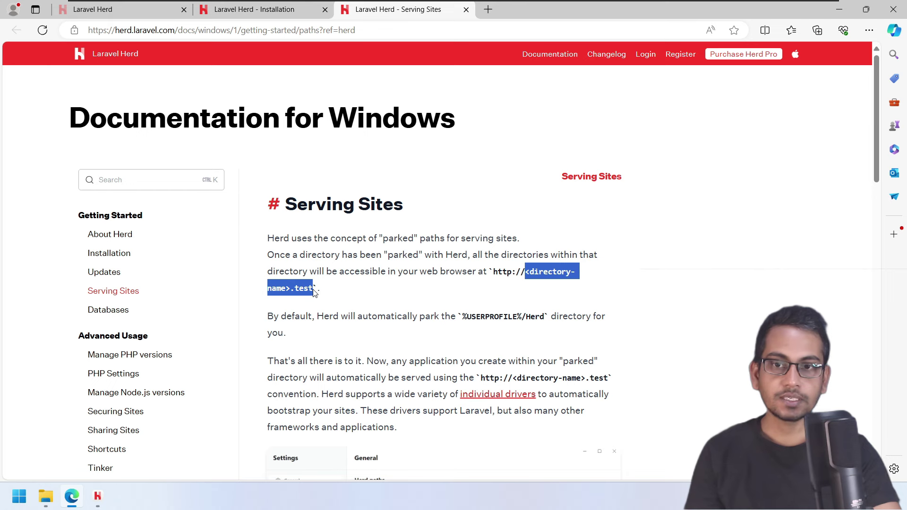
click(360, 227)
drag(344, 204, 404, 211)
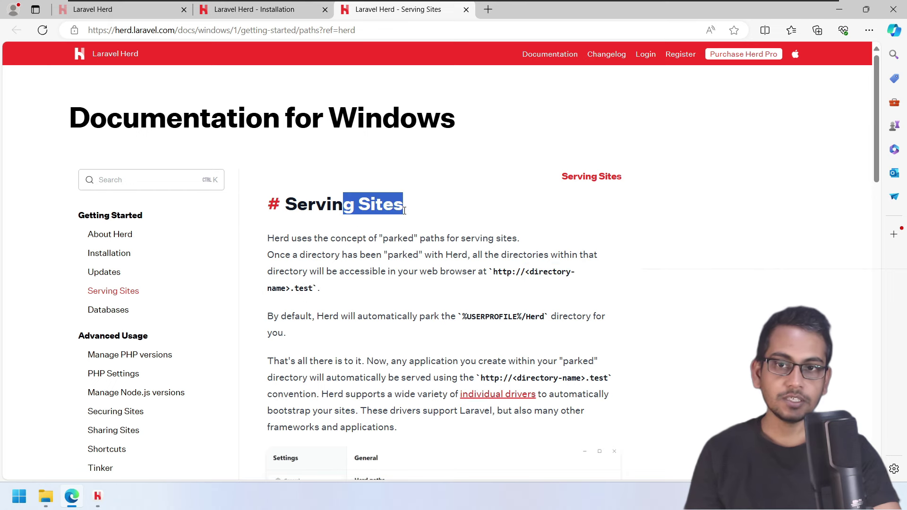
click(397, 275)
scroll(453, 271, down, 2)
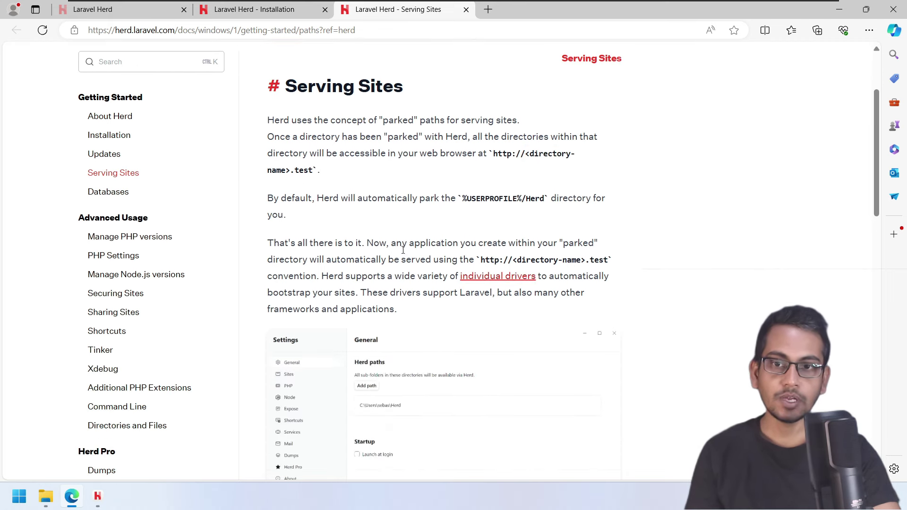
drag(476, 199, 547, 201)
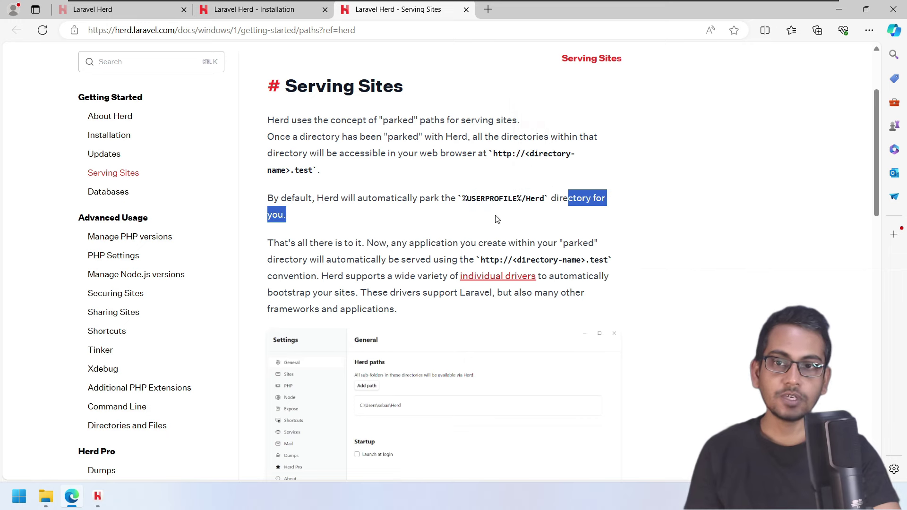
Examine the General settings illustration, the command-line parking section and the herd link examples on the Serving Sites page
scroll(409, 248, down, 5)
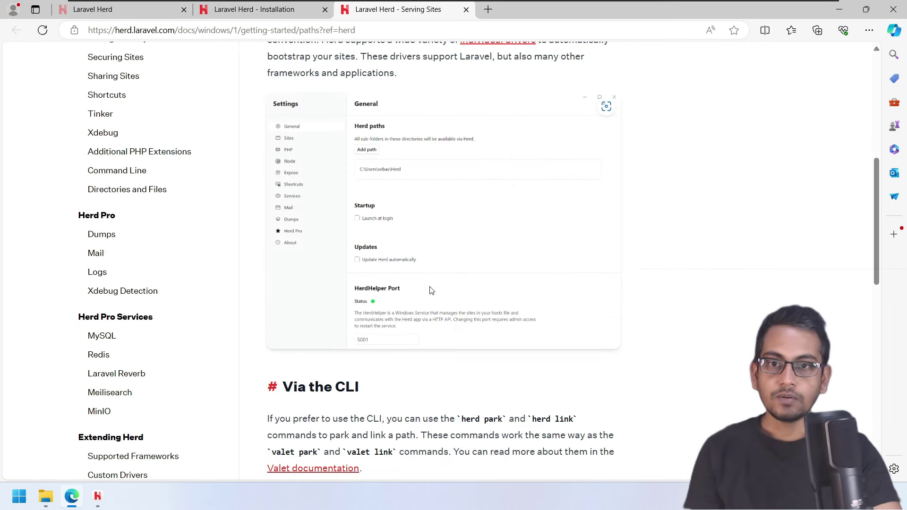
scroll(431, 290, down, 5)
scroll(363, 217, down, 4)
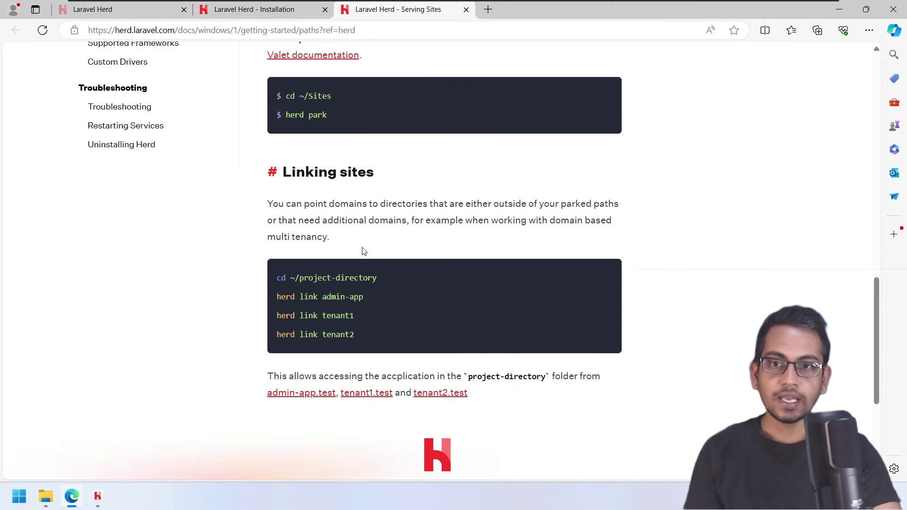
drag(305, 297, 356, 336)
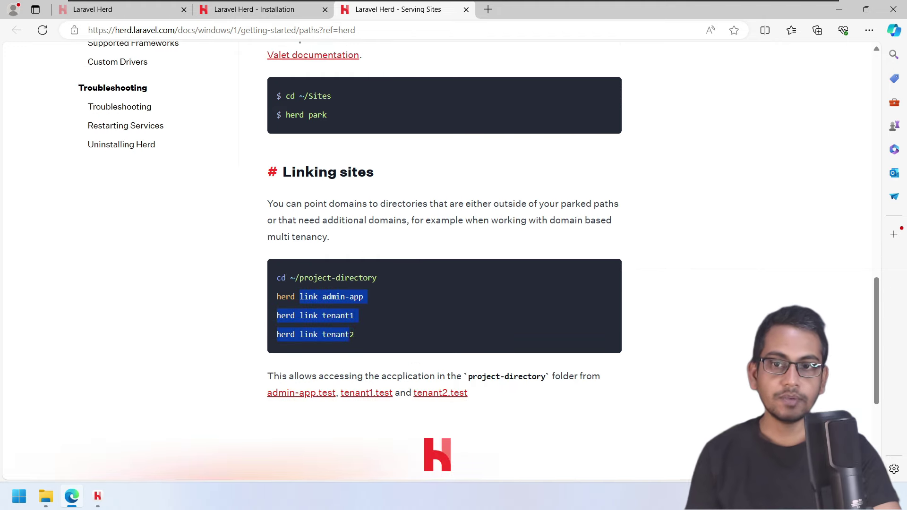
scroll(454, 336, down, 5)
key(Home)
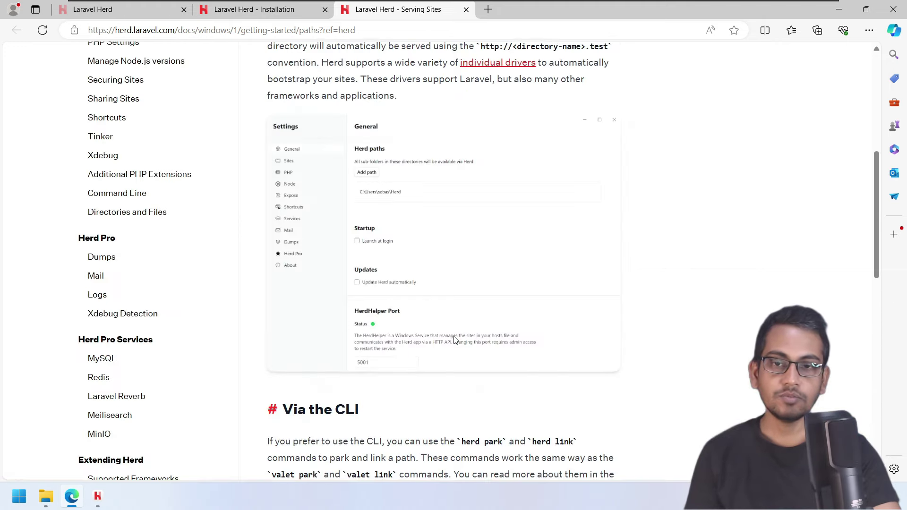
Close the Serving Sites tab and the first Laravel Herd tab, minimize the browser, and shift the Herd dashboard window slightly
click(467, 9)
click(184, 10)
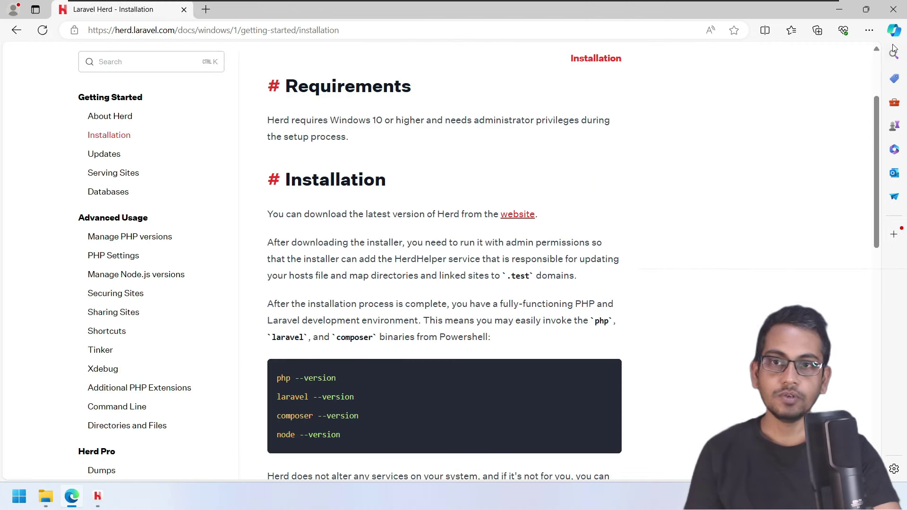
click(839, 9)
mouse_move(557, 22)
mouse_down()
mouse_move(563, 29)
mouse_move(567, 20)
mouse_up()
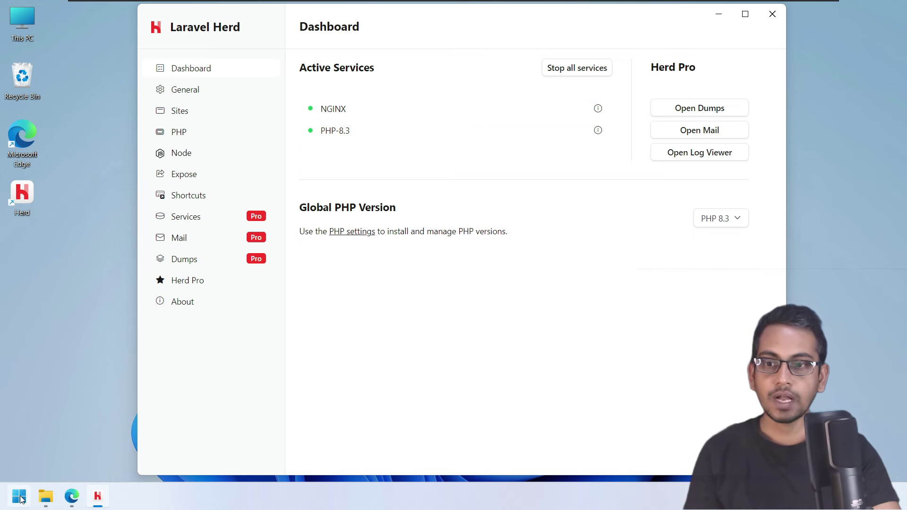
Open Command Prompt, clear its screen, and check the installed PHP version with php --version
key(super)
text(cmd)
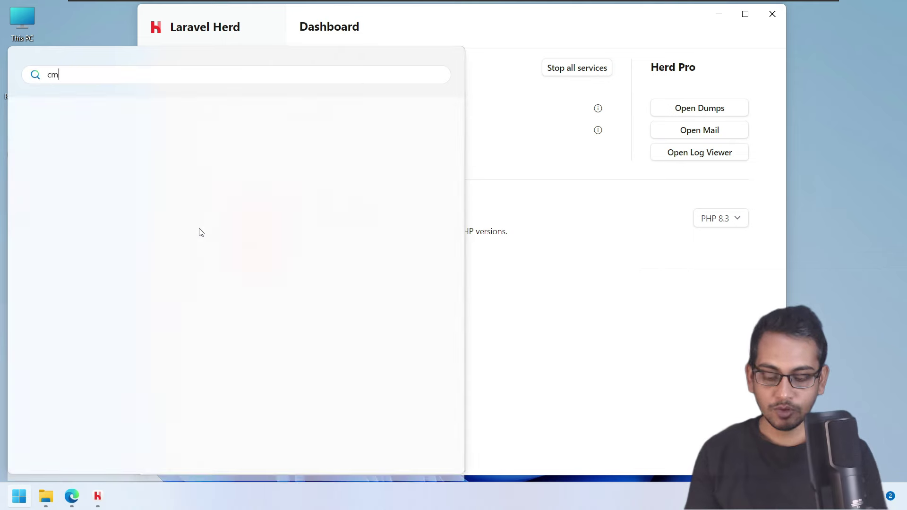
key(Return)
text(cls)
key(Return)
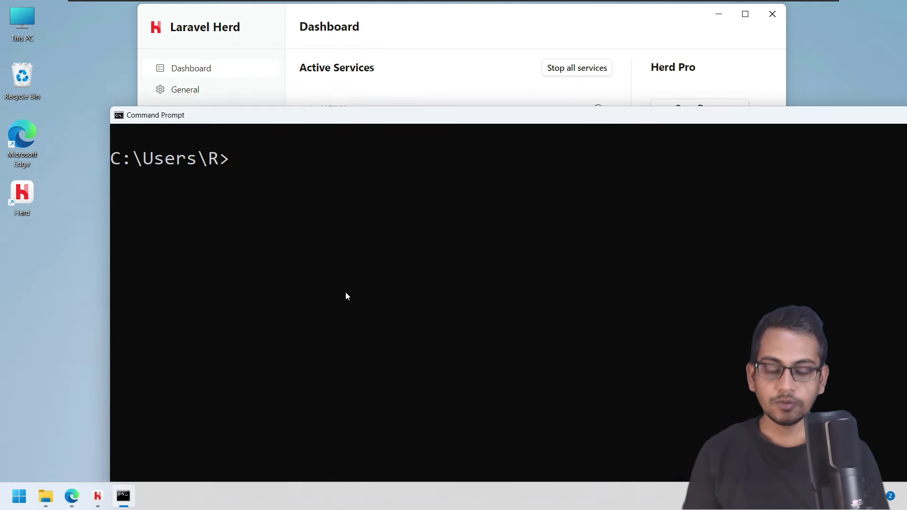
text(php --version)
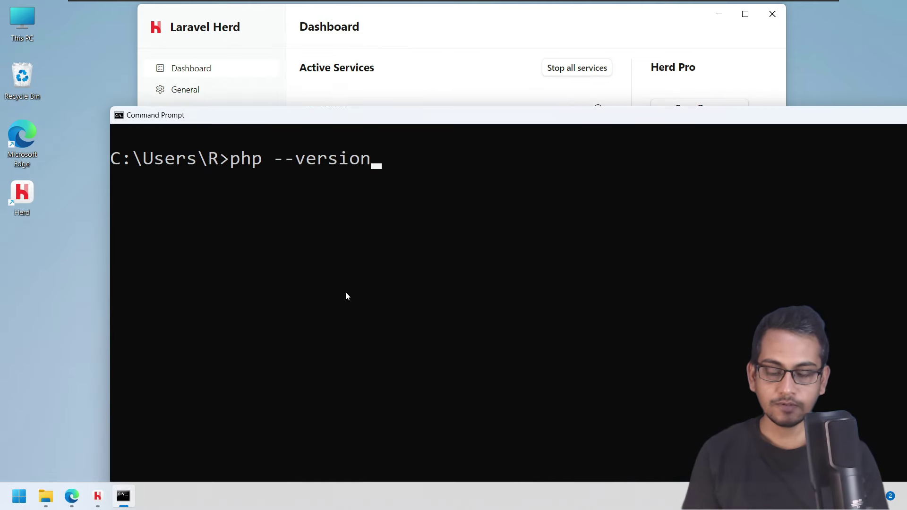
key(Return)
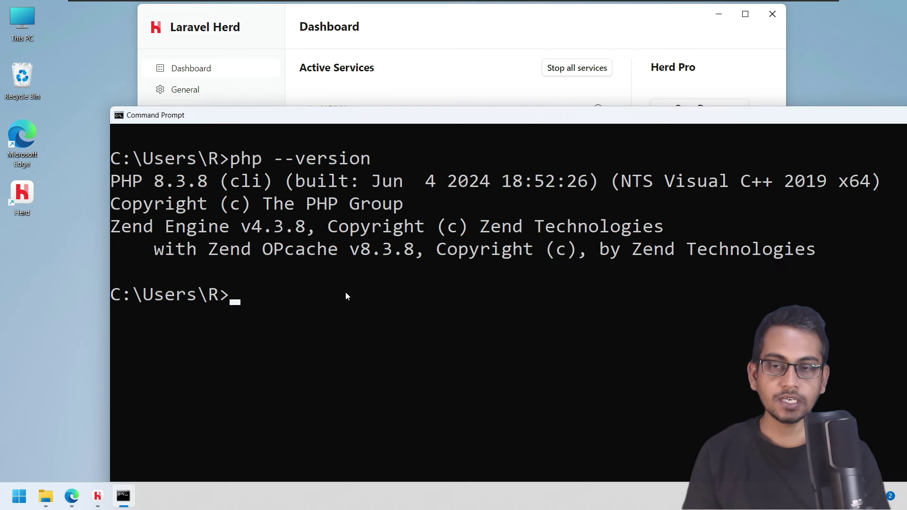
Check the installed Node.js version with node --version, move the Command Prompt window higher, and review the command output
text(nod e--version)
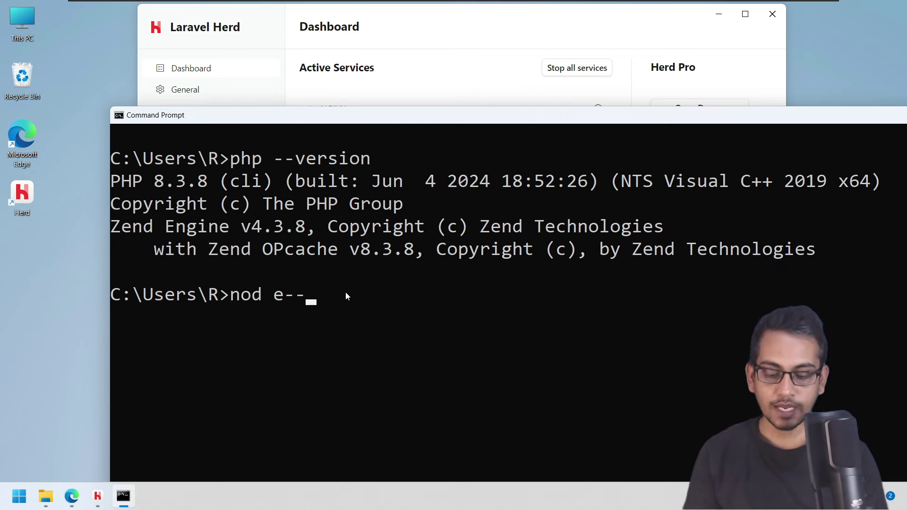
key(Return)
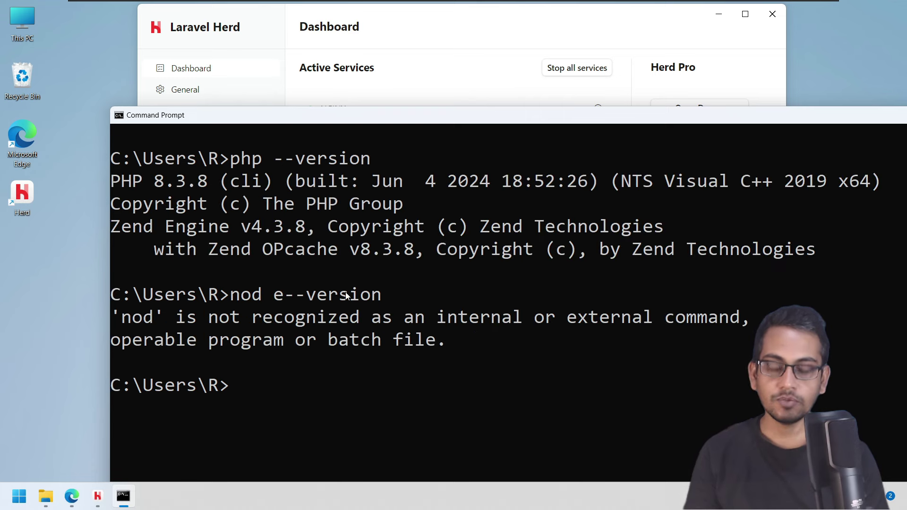
text(node --version)
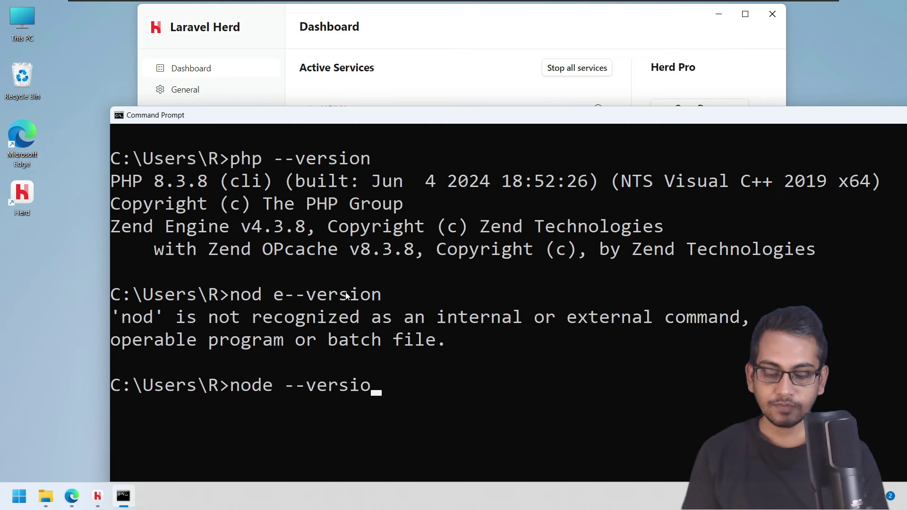
key(Return)
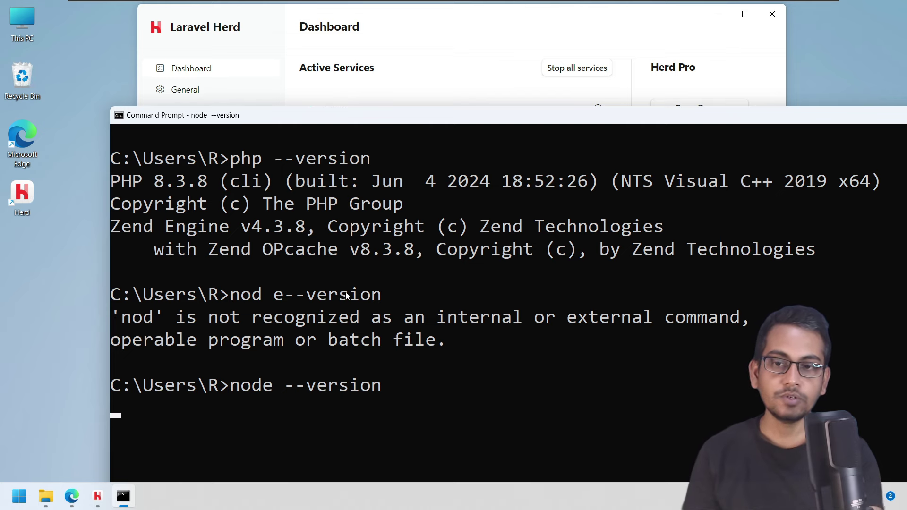
drag(379, 122, 383, 62)
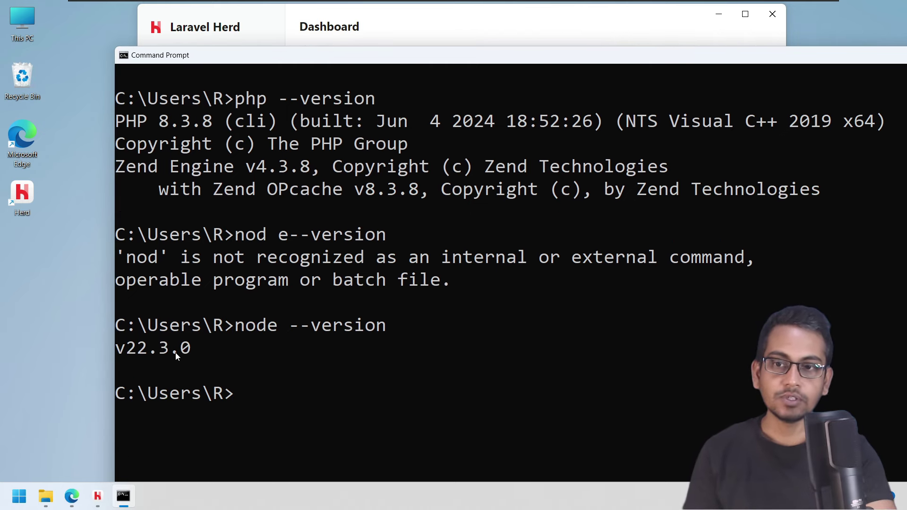
drag(257, 239, 310, 246)
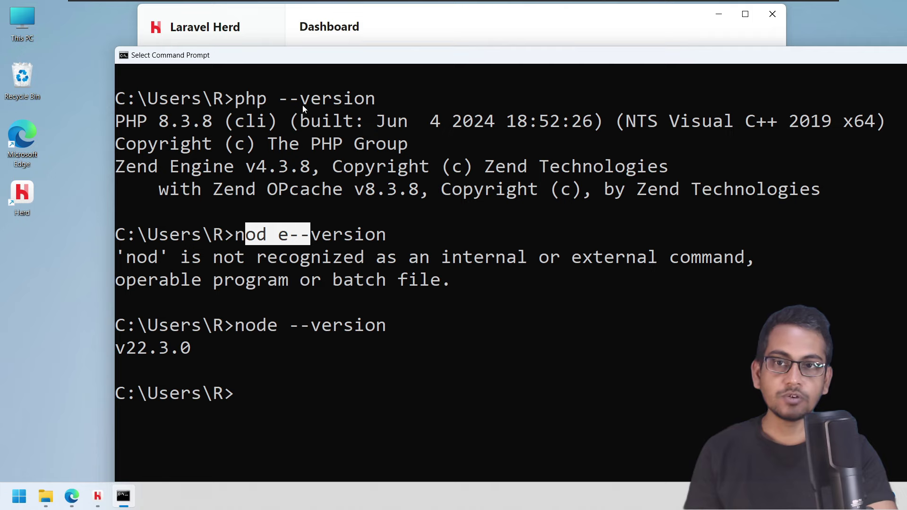
drag(279, 99, 329, 188)
drag(246, 235, 273, 258)
drag(278, 302, 333, 325)
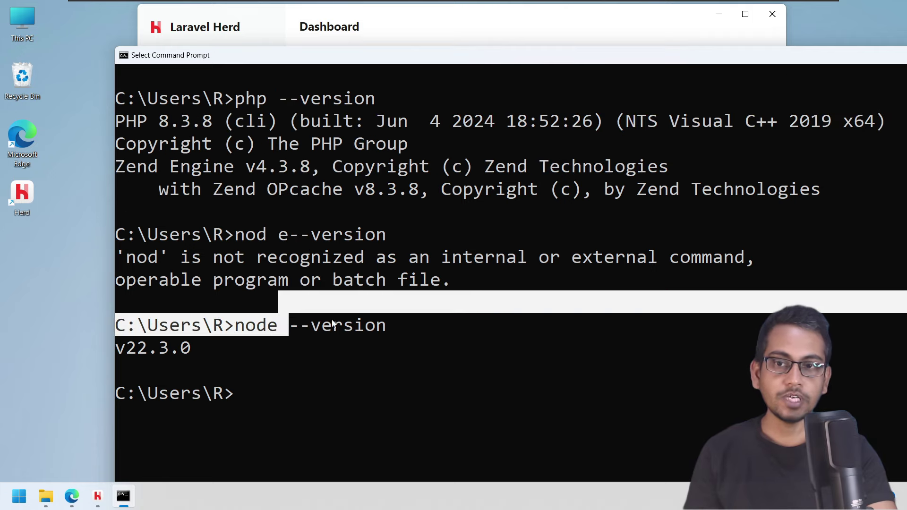
Close the Command Prompt and Laravel Herd windows, and refresh the desktop
right_click(477, 47)
click(505, 124)
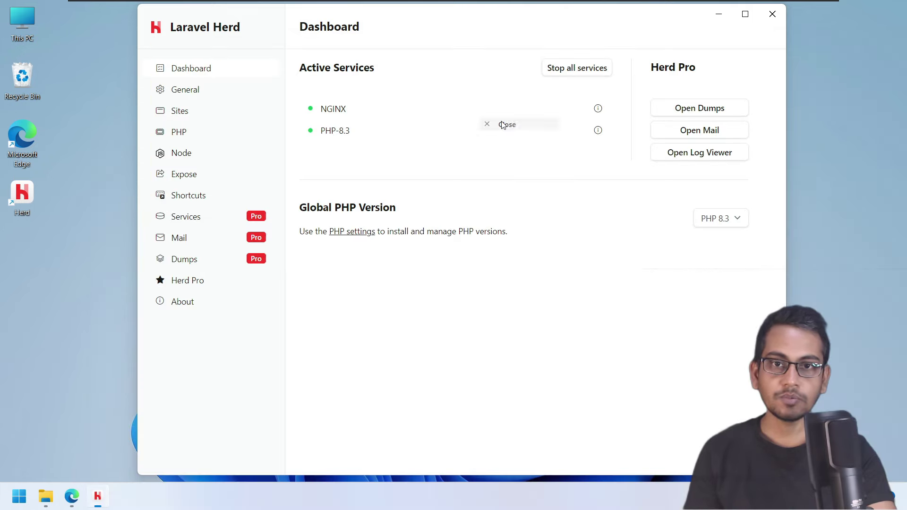
drag(517, 17, 515, 22)
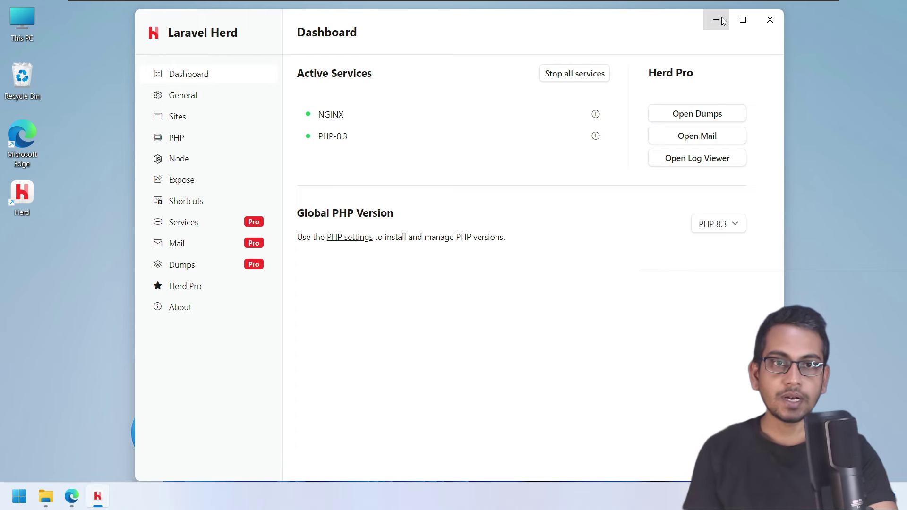
click(777, 26)
right_click(585, 134)
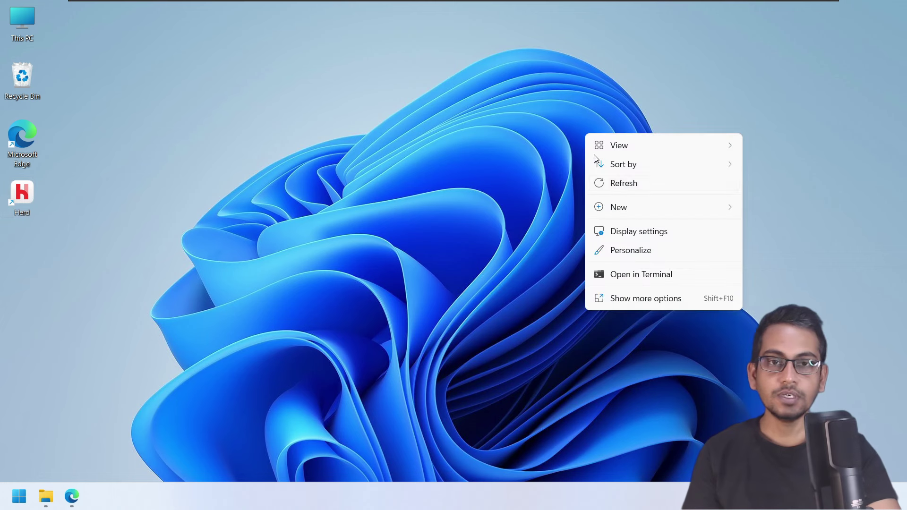
click(619, 183)
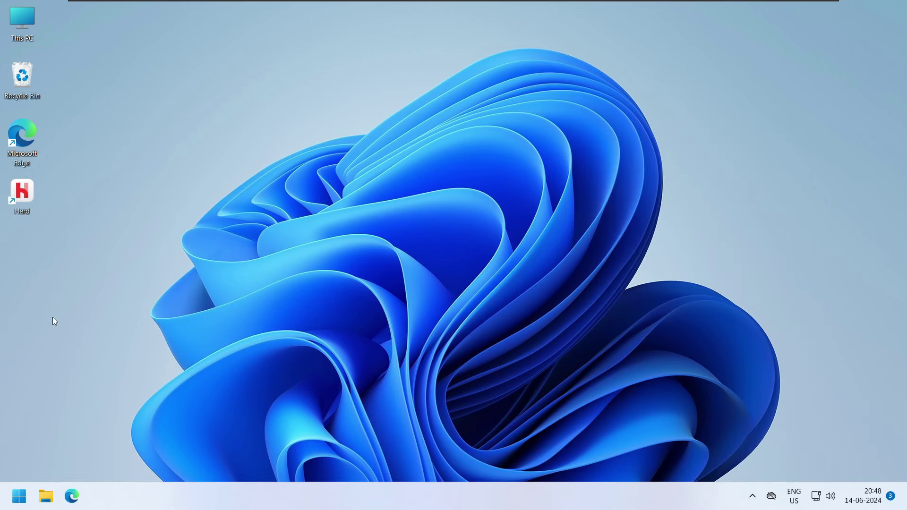
Show the background Herd app's quick menu and open its configuration files folder
click(751, 497)
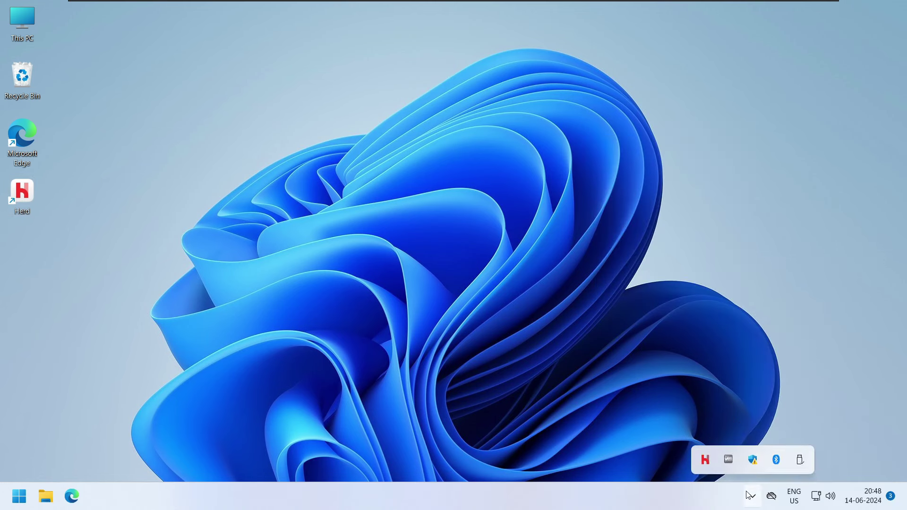
click(706, 460)
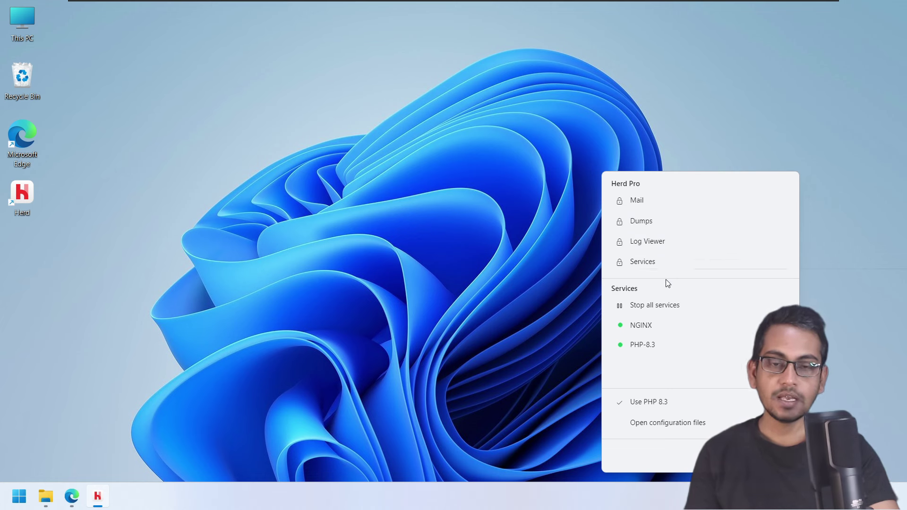
click(662, 423)
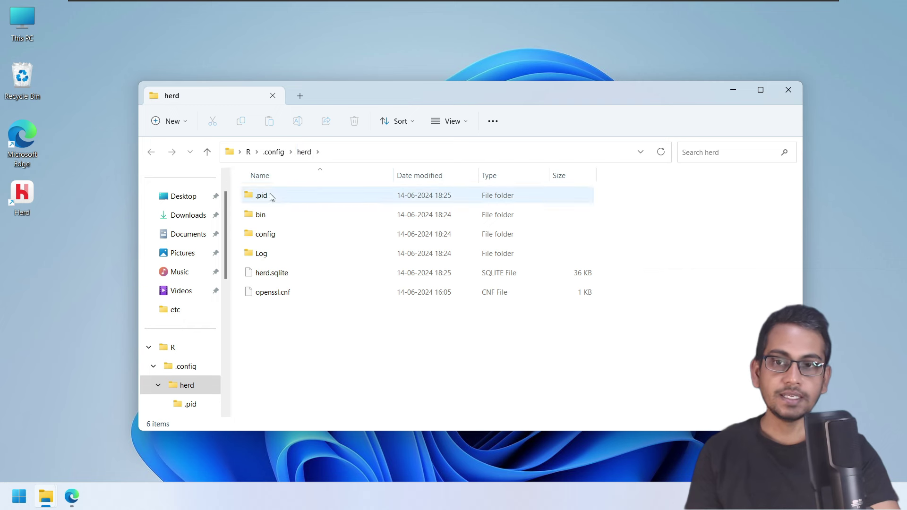
Look through Herd's config folder, view its nginx subfolder, and return to the config folder
double_click(285, 235)
double_click(291, 195)
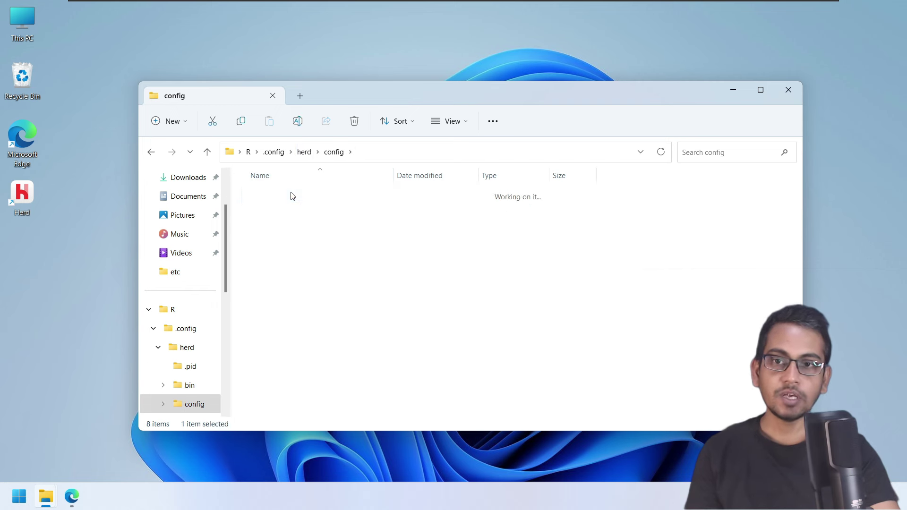
click(151, 151)
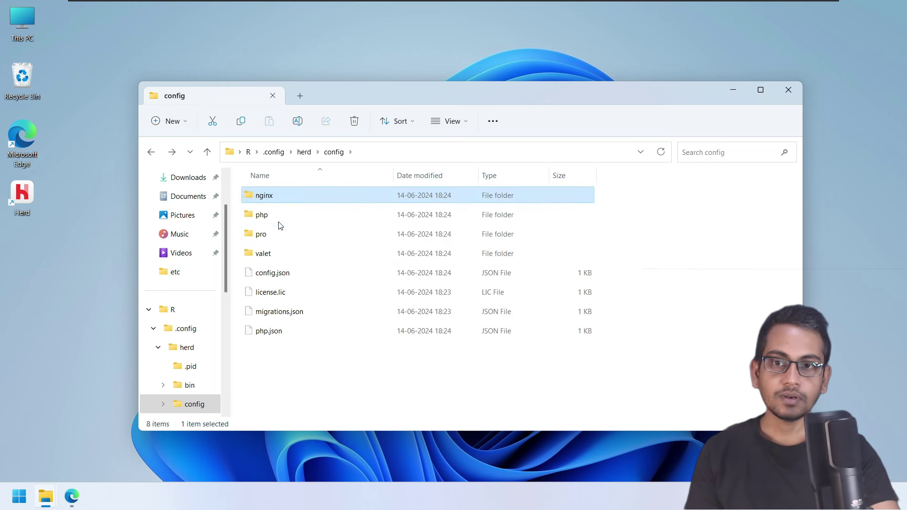
Look through the config folder's php subfolder and its 83 folder, and return to the config folder
click(278, 220)
double_click(278, 220)
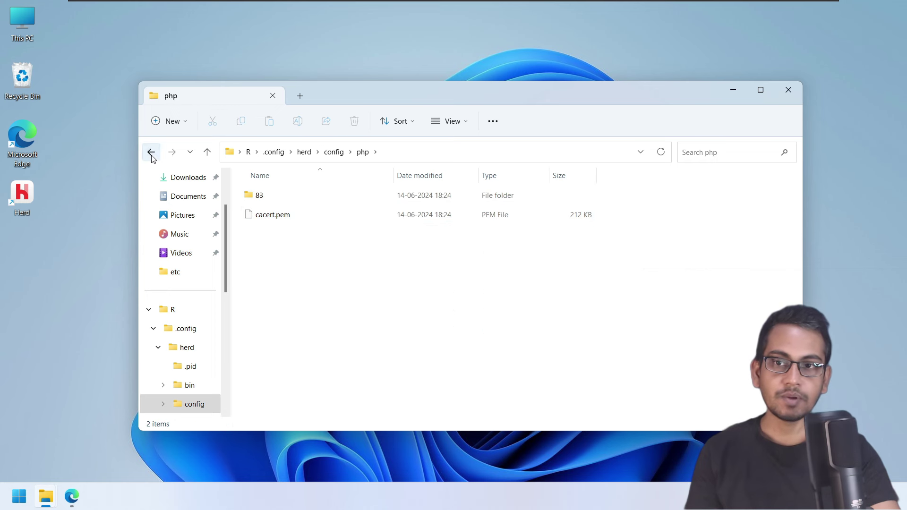
double_click(270, 197)
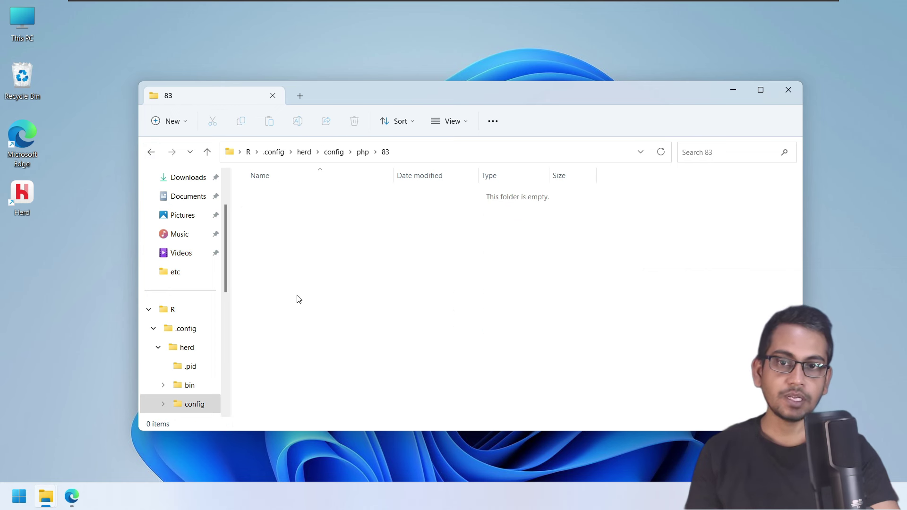
click(151, 152)
click(151, 152)
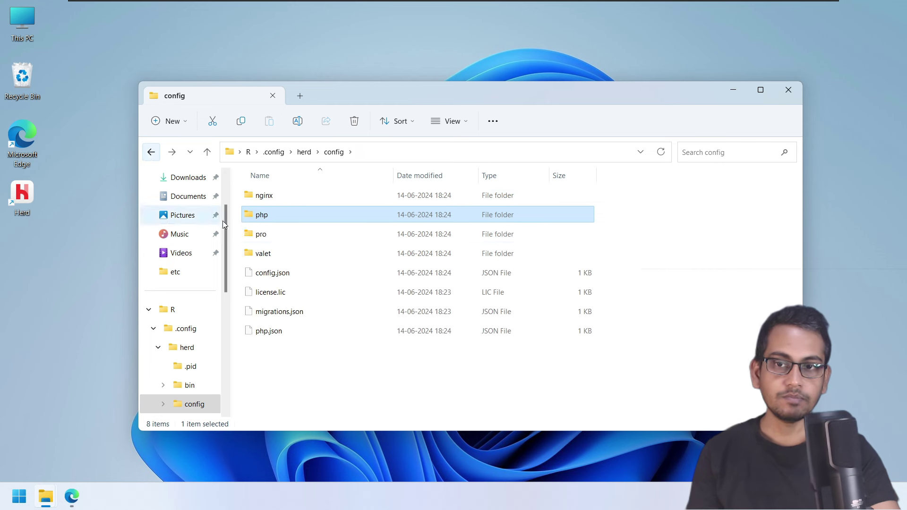
View the contents of the pro and valet folders inside config, and close the File Explorer window
double_click(279, 236)
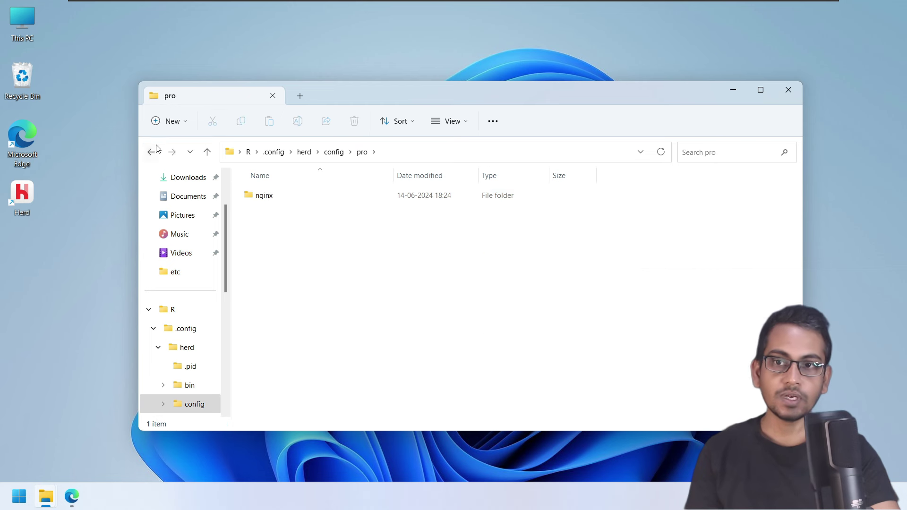
click(151, 152)
double_click(285, 254)
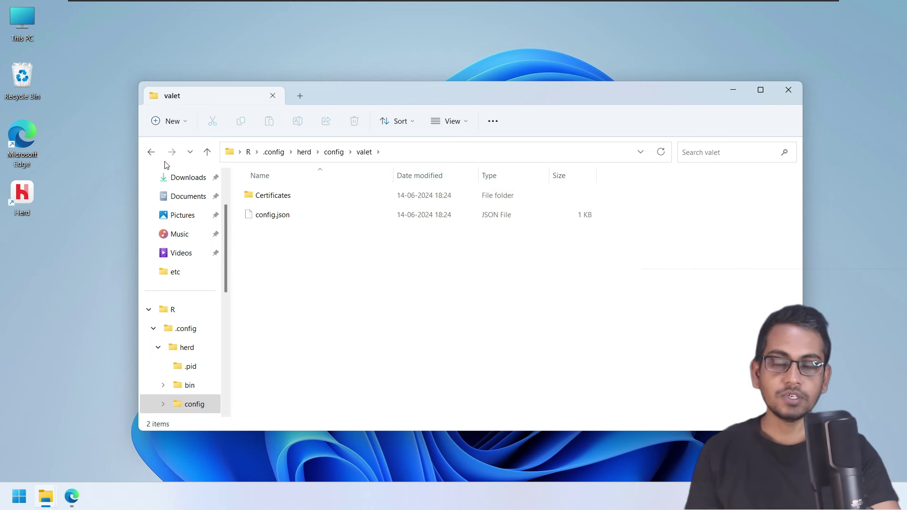
click(150, 151)
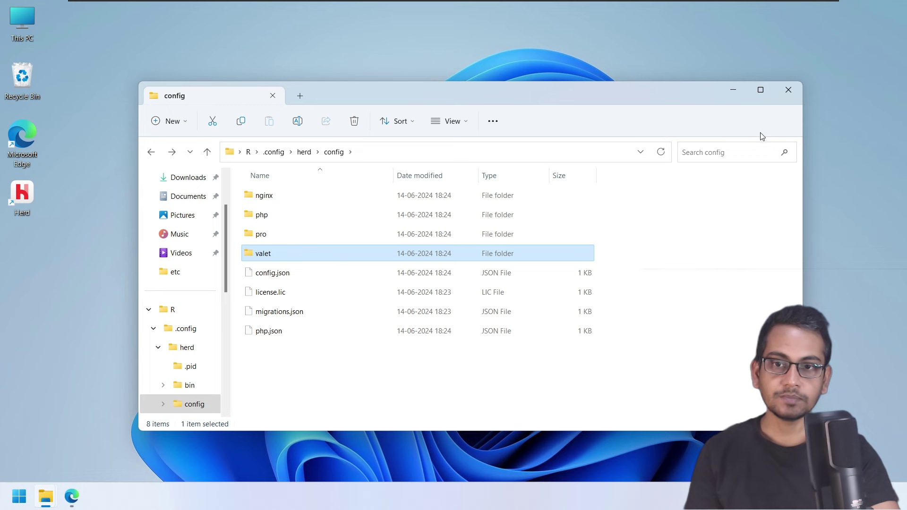
click(793, 93)
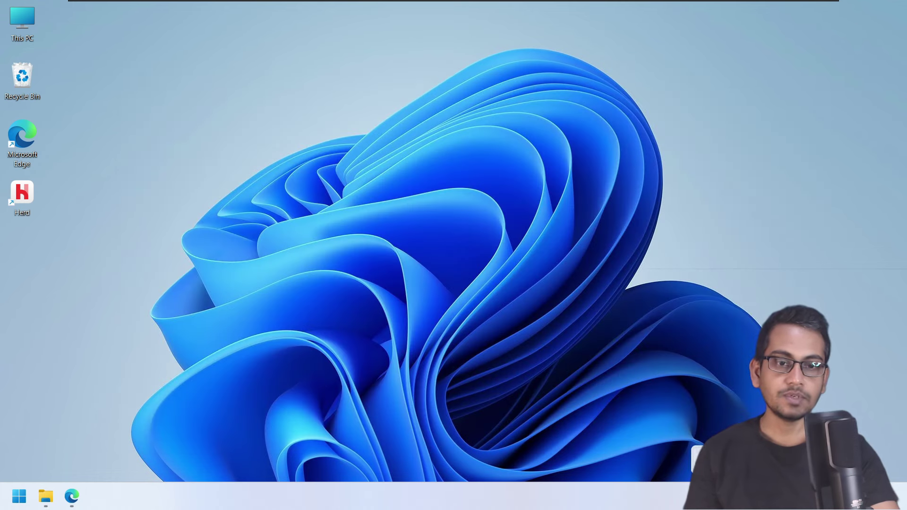
View the Herd dashboard from the background app's menu, close it, and dismiss the quick menu
click(709, 458)
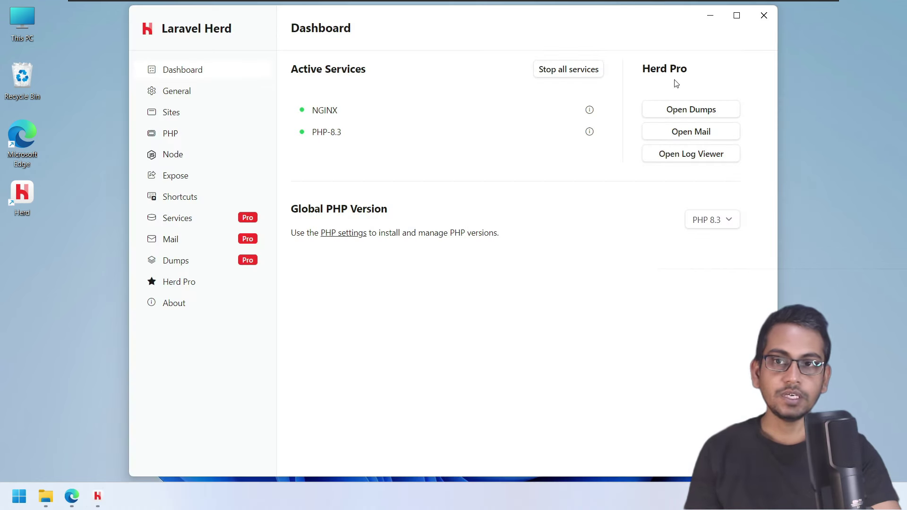
click(764, 15)
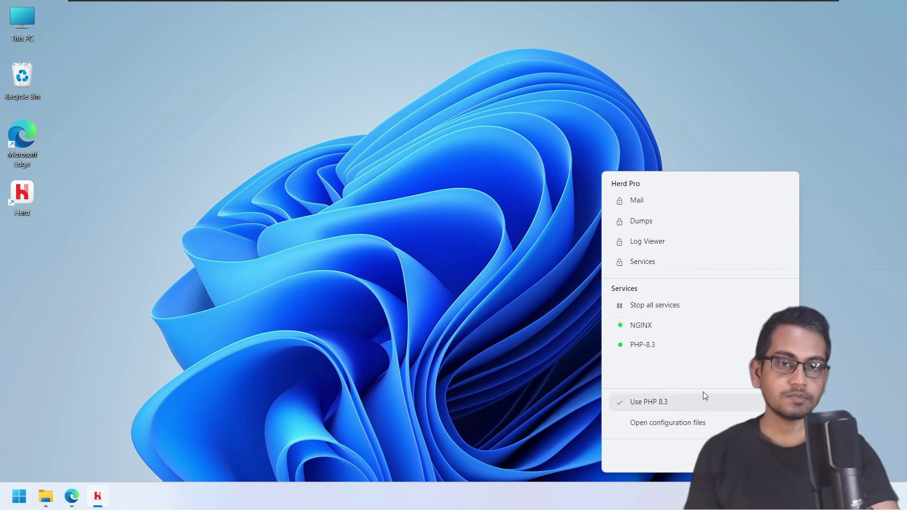
click(831, 354)
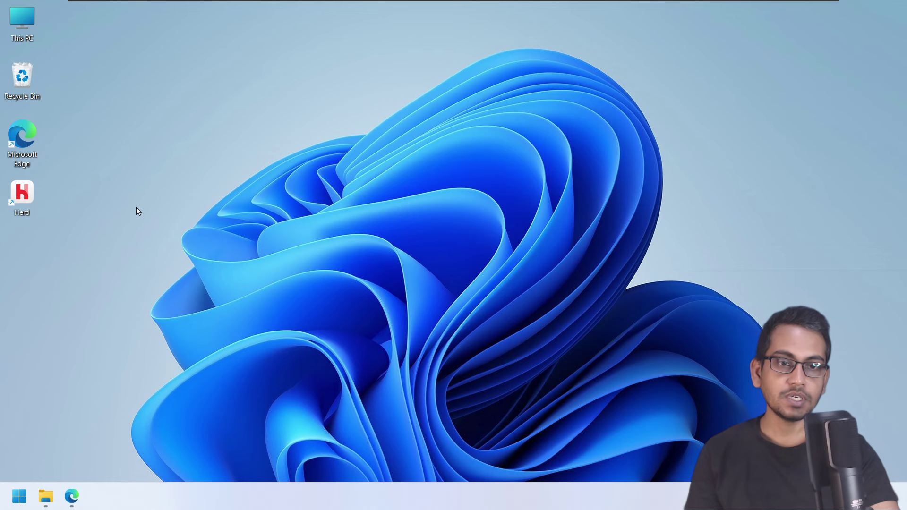
Launch Herd from its desktop shortcut, close its window, and view the background app's quick menu
double_click(22, 194)
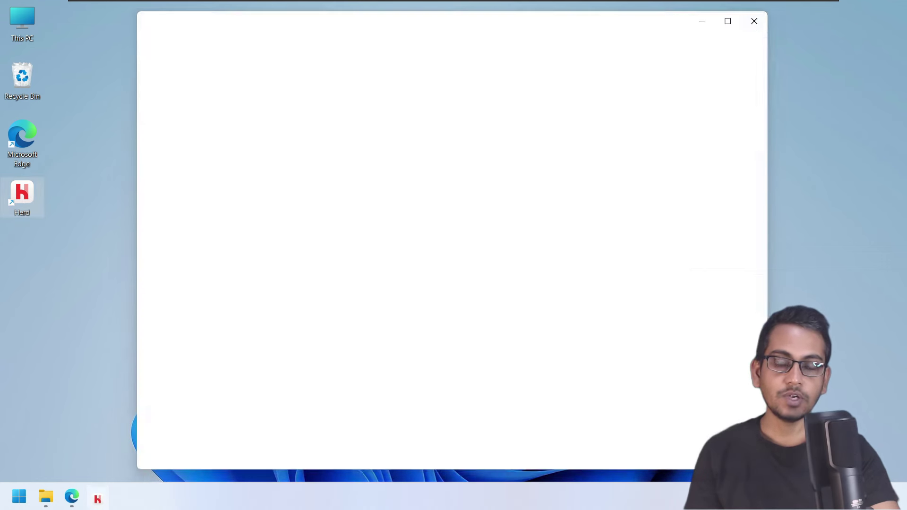
click(764, 16)
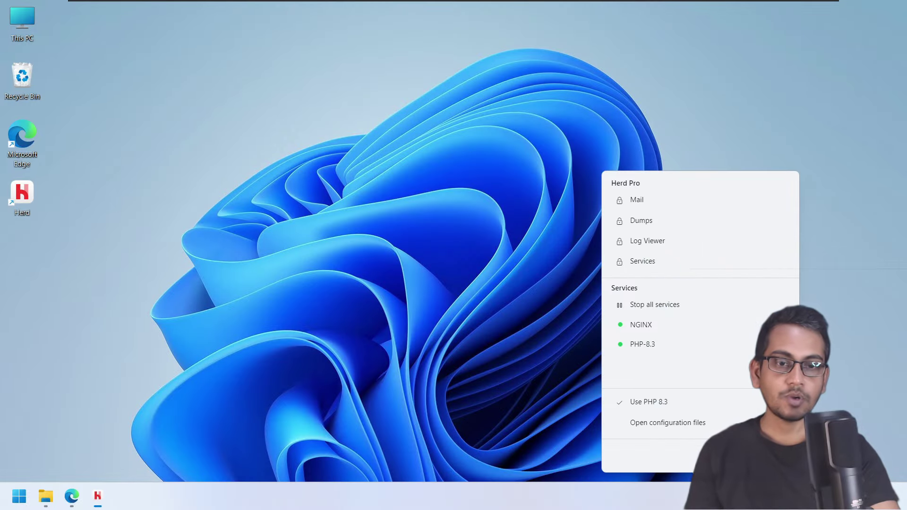
click(842, 382)
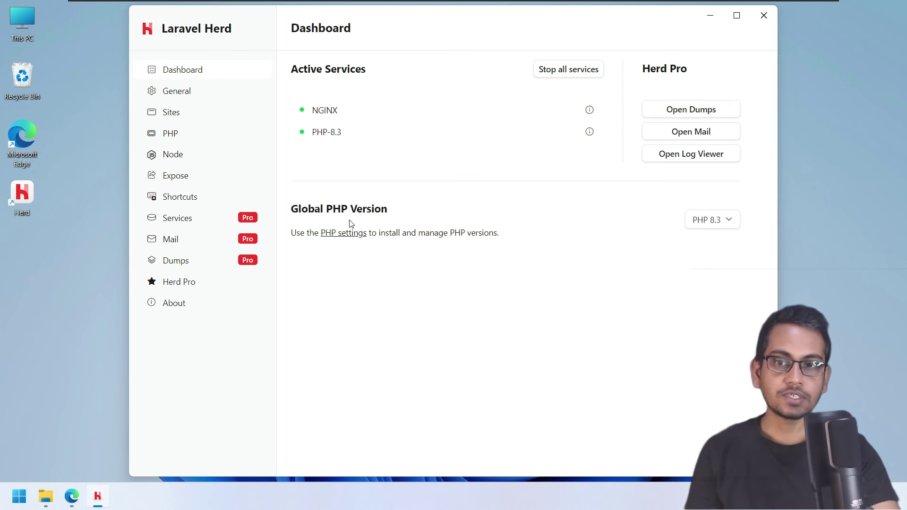
Check which versions the dashboard's Global PHP Version setting offers, and keep PHP 8.3 selected
click(729, 218)
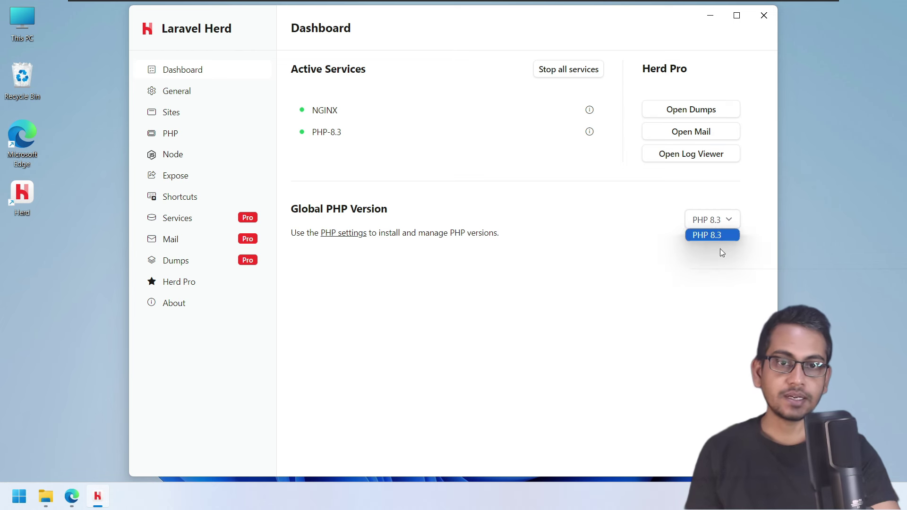
click(732, 222)
click(731, 221)
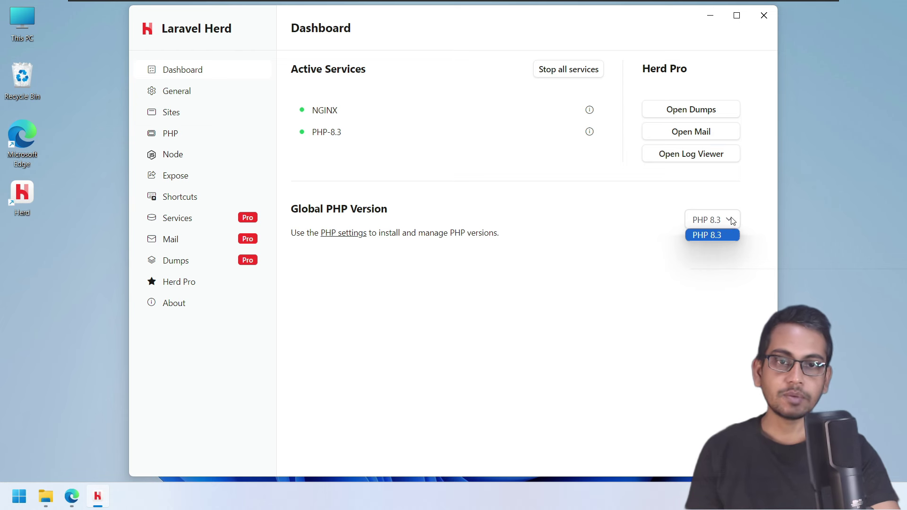
click(731, 235)
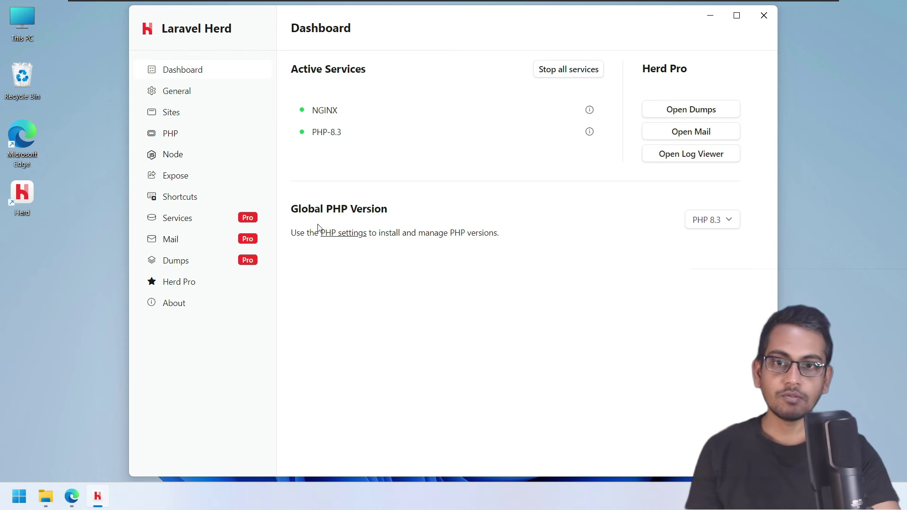
Review Herd's General settings, covering the Herd paths, startup, updates, and the HerdHelper port and debug mode
click(187, 93)
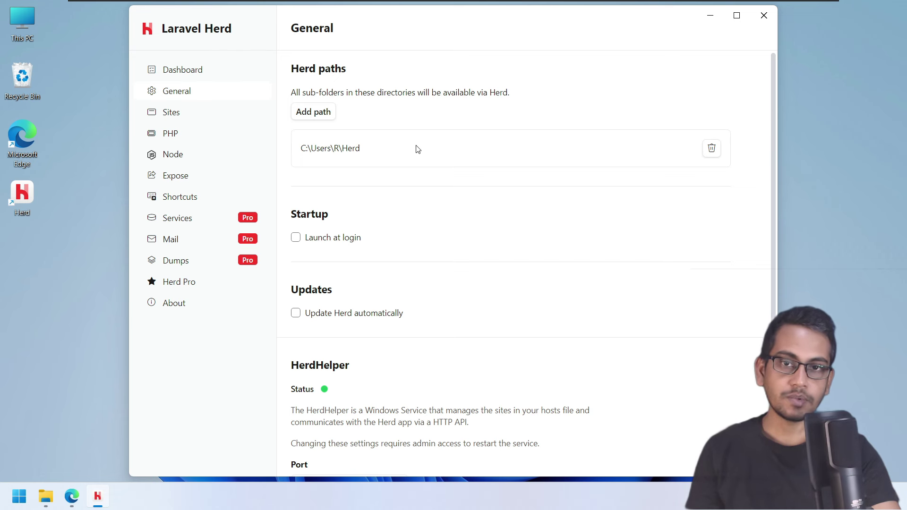
scroll(420, 194, down, 3)
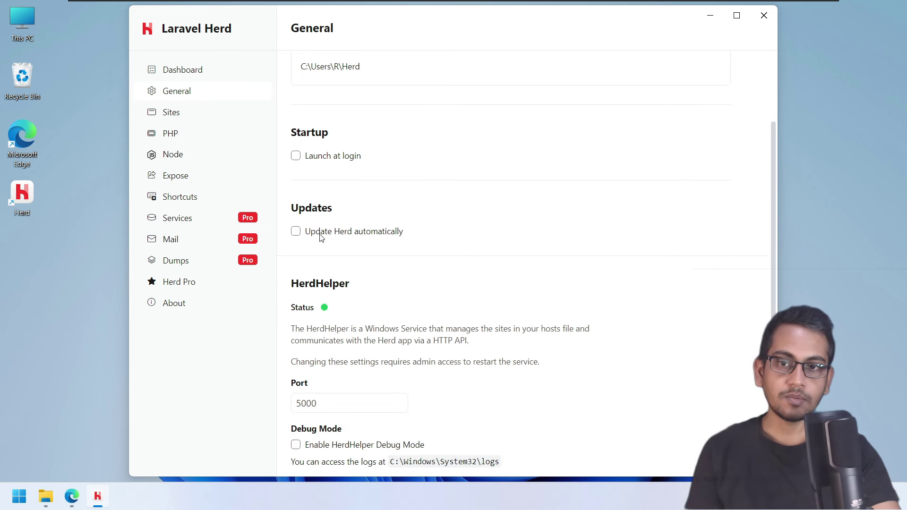
double_click(331, 407)
click(497, 356)
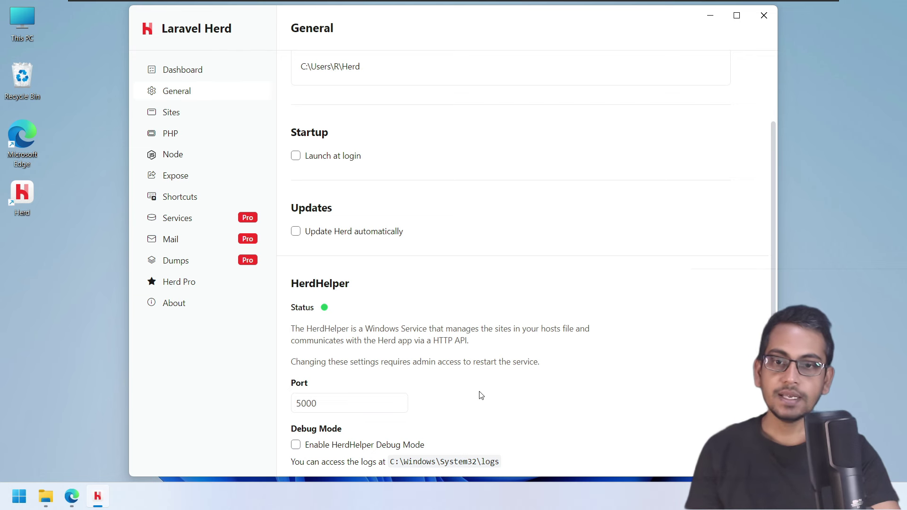
scroll(504, 344, up, 2)
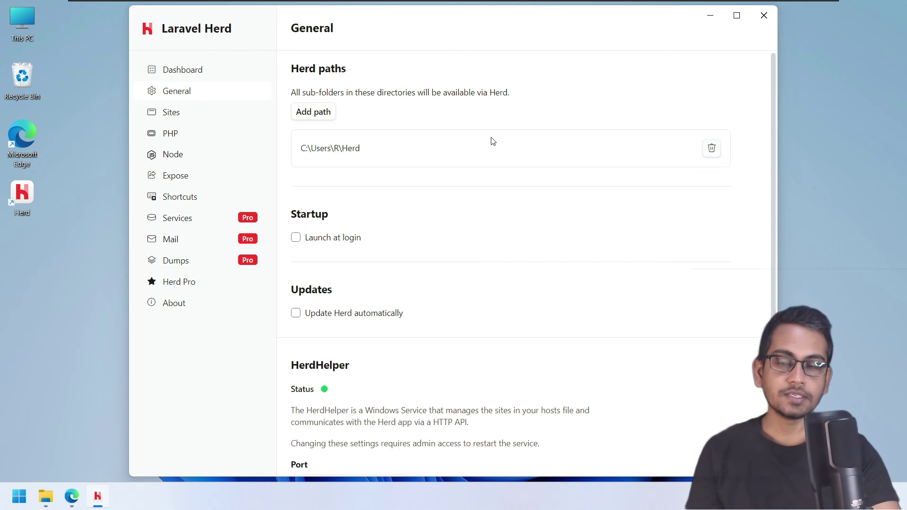
View the Sites page and the starter kit choices for creating a new site, and close the dialog without creating one
click(178, 116)
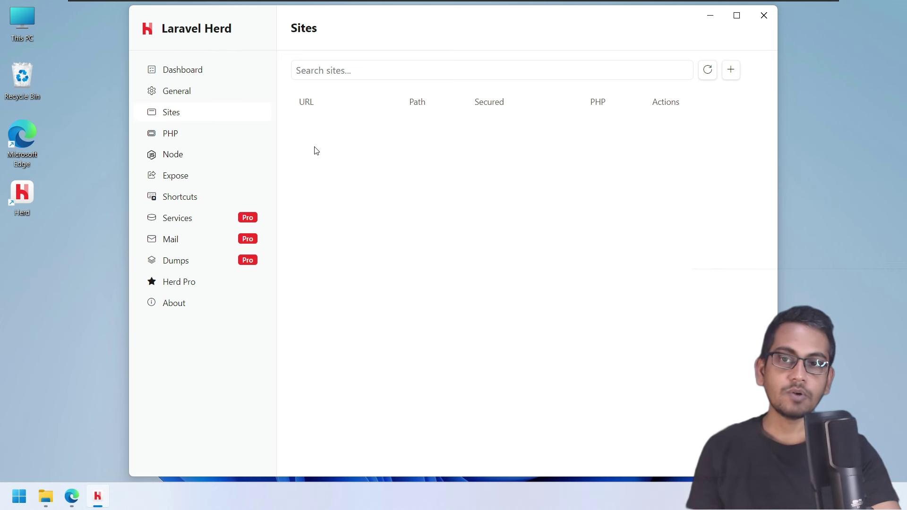
click(730, 71)
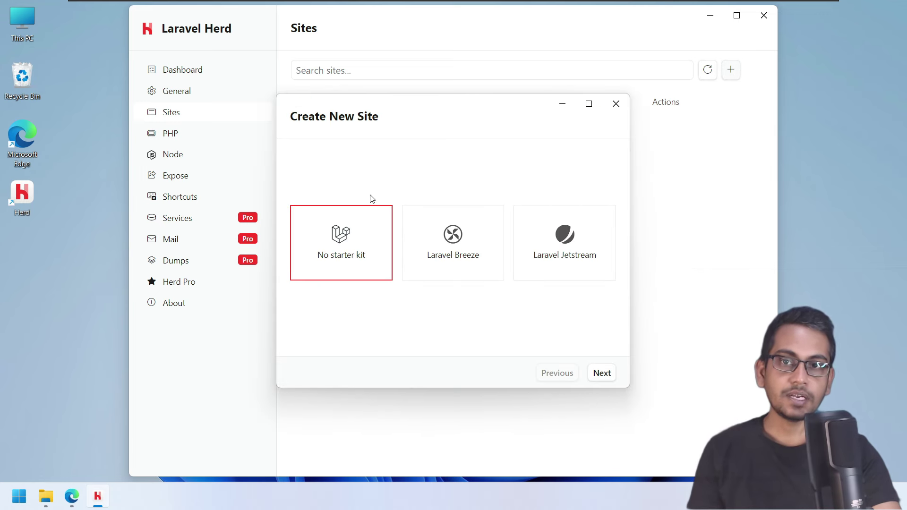
click(616, 104)
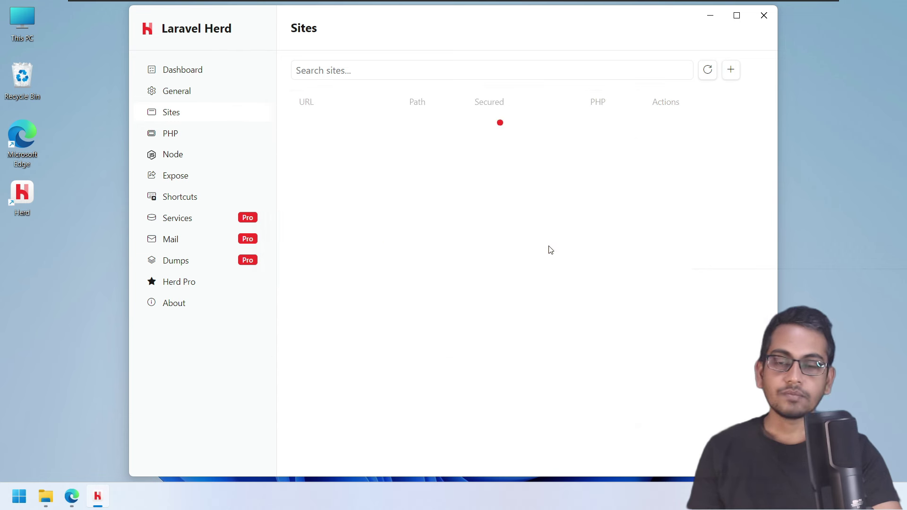
Look at the installable PHP versions, and compare them with the dashboard's Global PHP Version choices
click(191, 136)
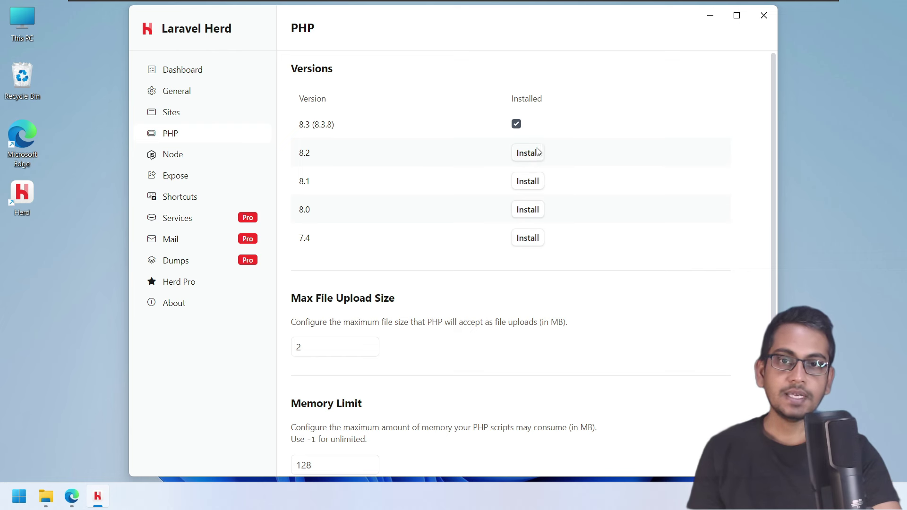
click(212, 74)
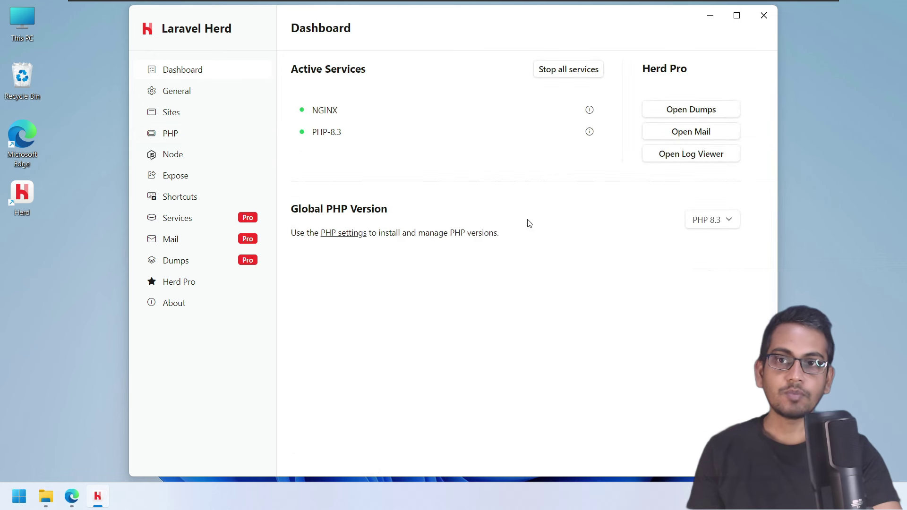
click(712, 219)
click(716, 273)
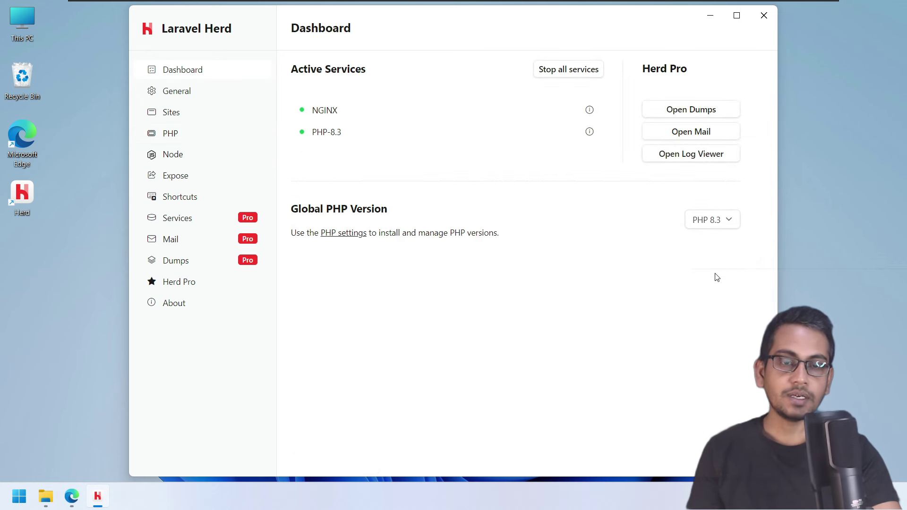
Review the max file upload size, memory limit, and base port in the PHP settings
click(173, 133)
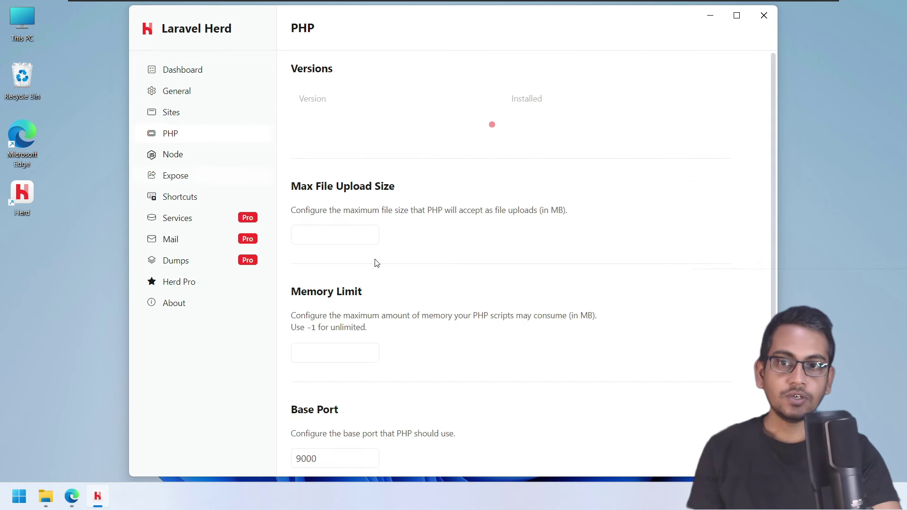
scroll(411, 237, down, 3)
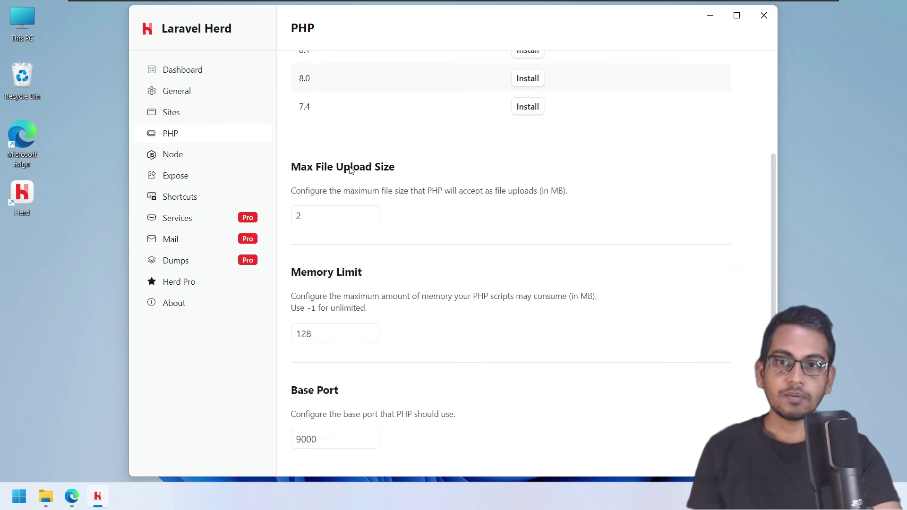
drag(318, 215, 285, 216)
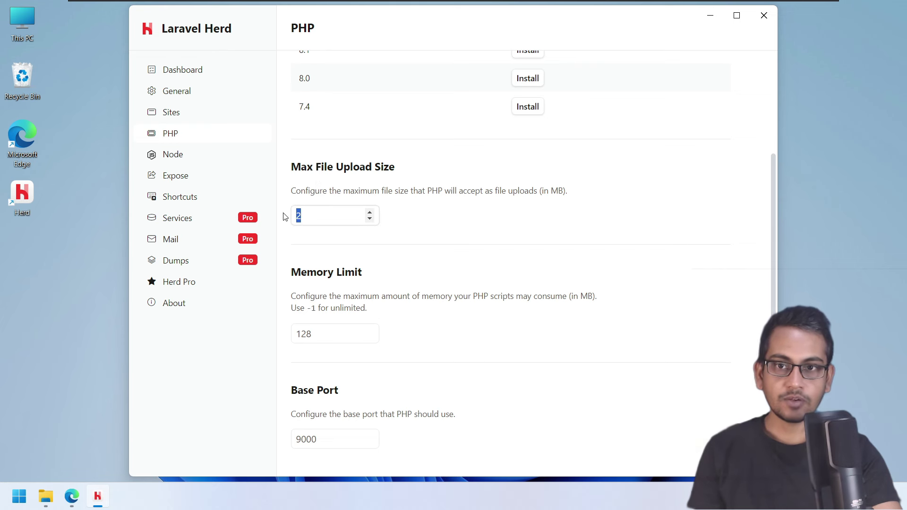
click(464, 276)
drag(340, 334, 263, 332)
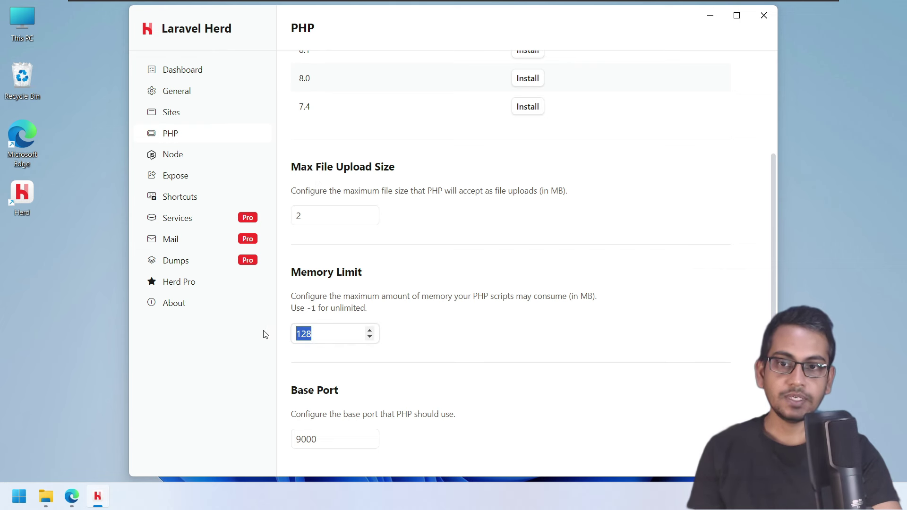
click(428, 307)
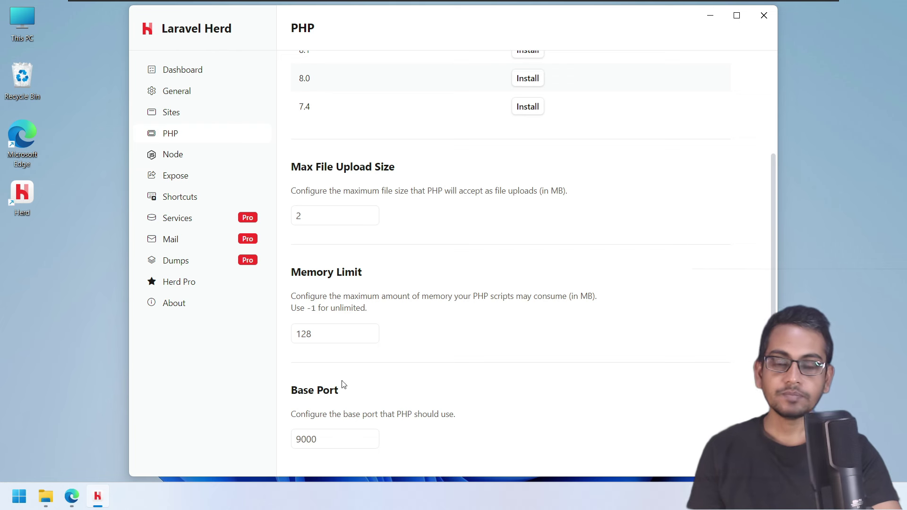
drag(320, 439, 271, 437)
click(461, 409)
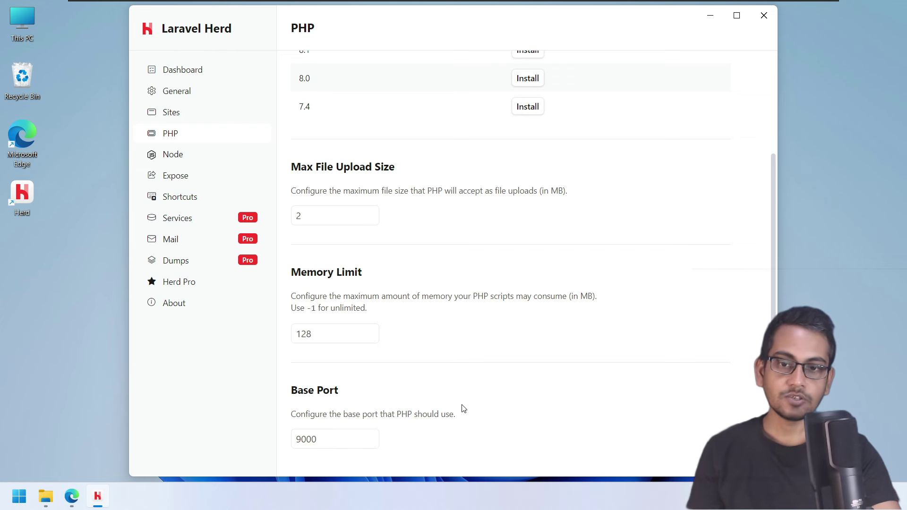
View the installable Node versions and the Expose page with its token field for sharing local sites
click(170, 158)
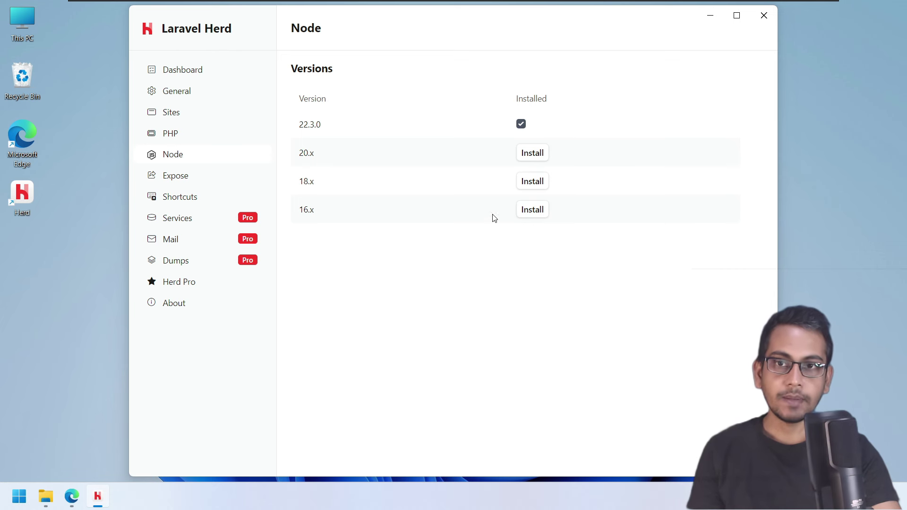
click(187, 179)
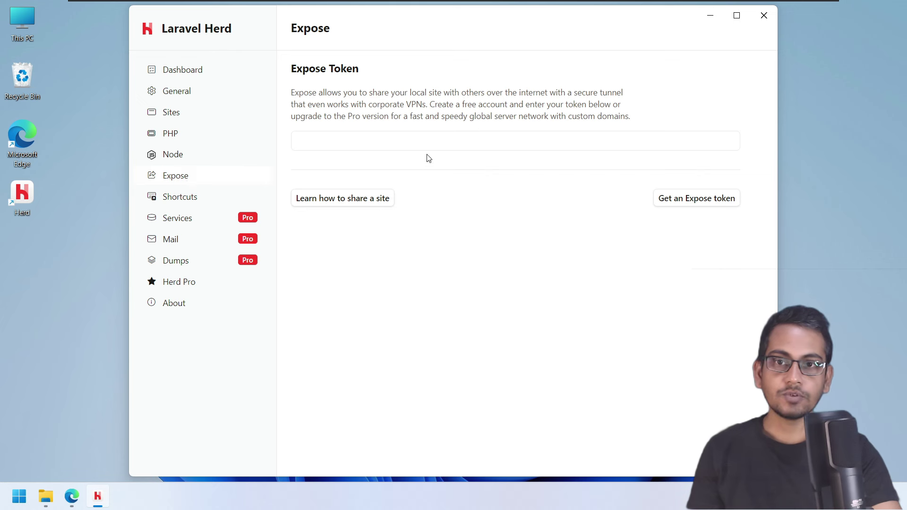
click(422, 137)
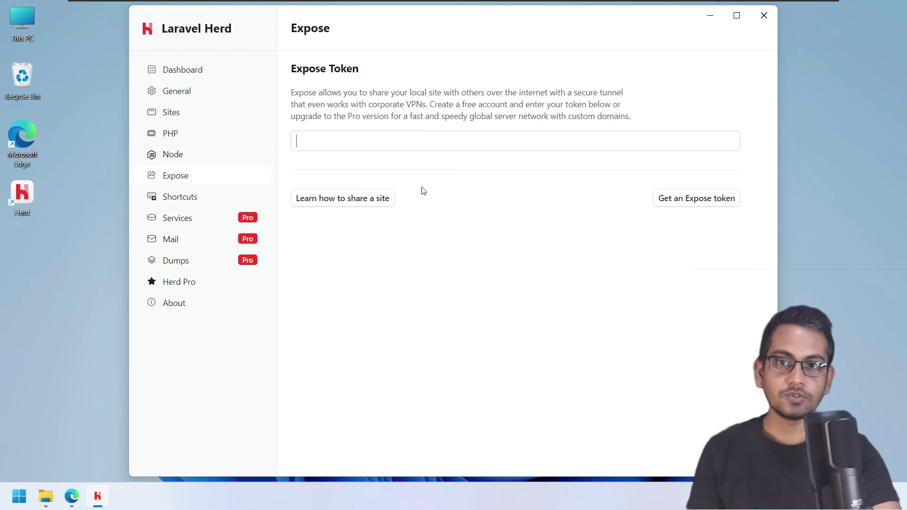
Review the Shortcuts page and the About page with its version information, and return to the Sites page
click(180, 204)
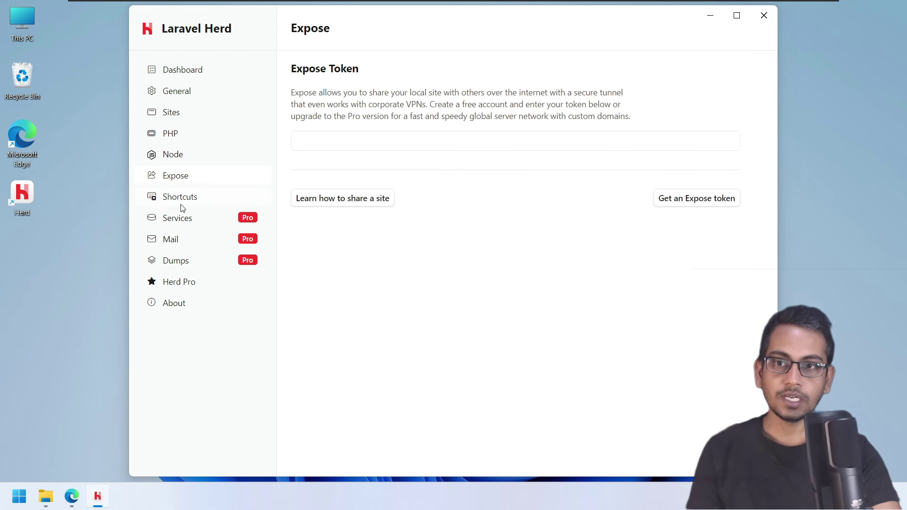
scroll(570, 241, down, 1)
scroll(567, 236, up, 1)
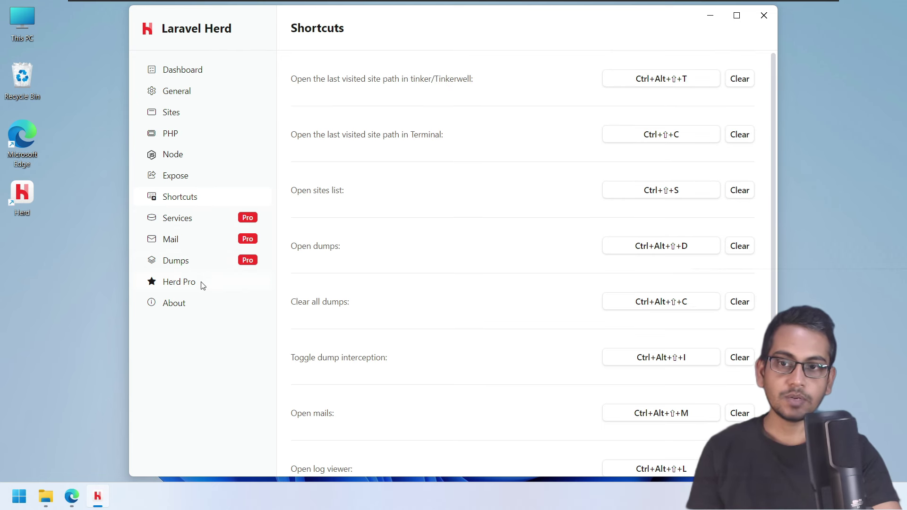
click(174, 303)
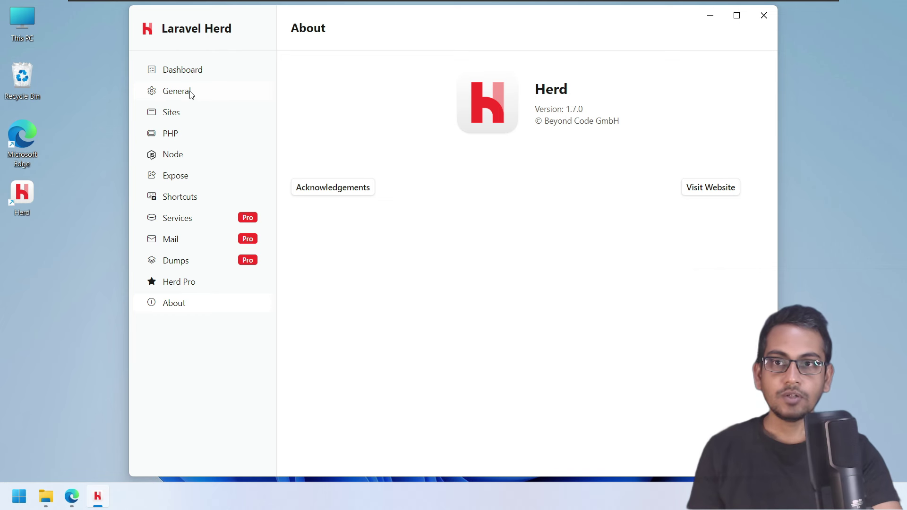
click(189, 118)
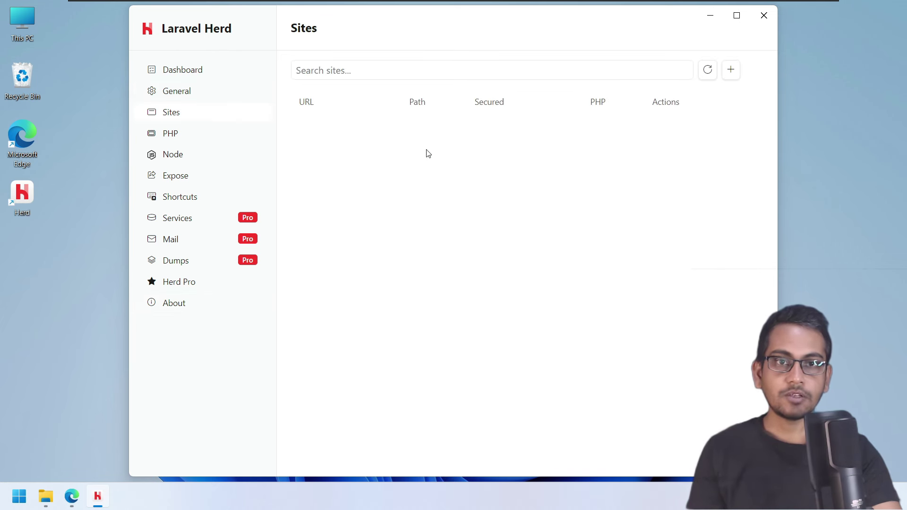
Browse in File Explorer to the folder C:\Windows\System32\drivers\etc
double_click(33, 17)
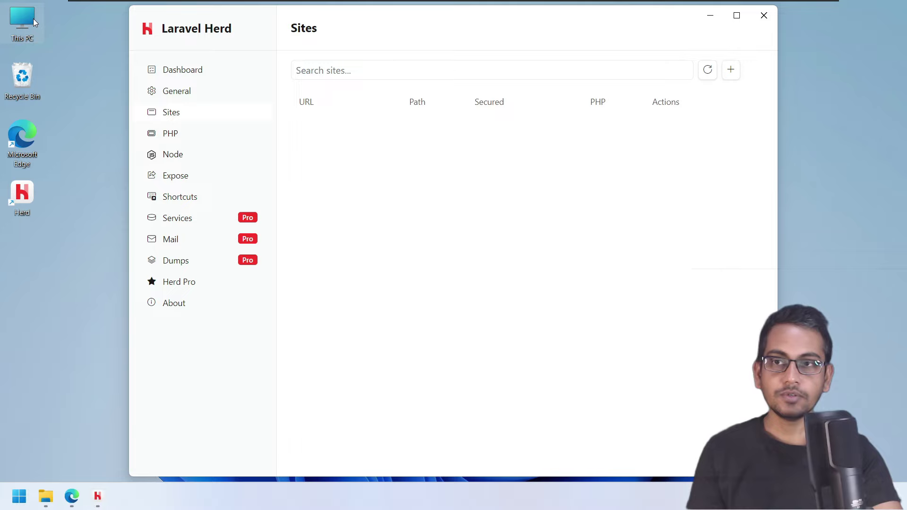
double_click(447, 105)
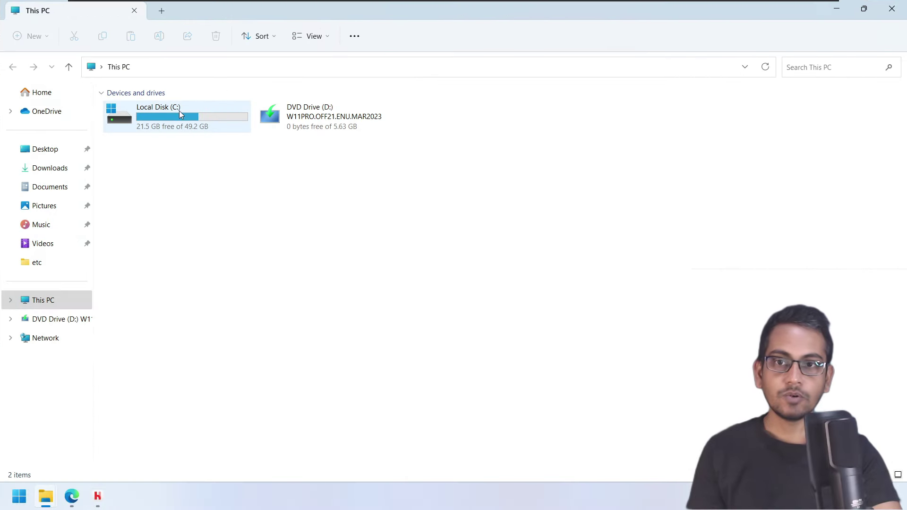
double_click(174, 124)
double_click(142, 189)
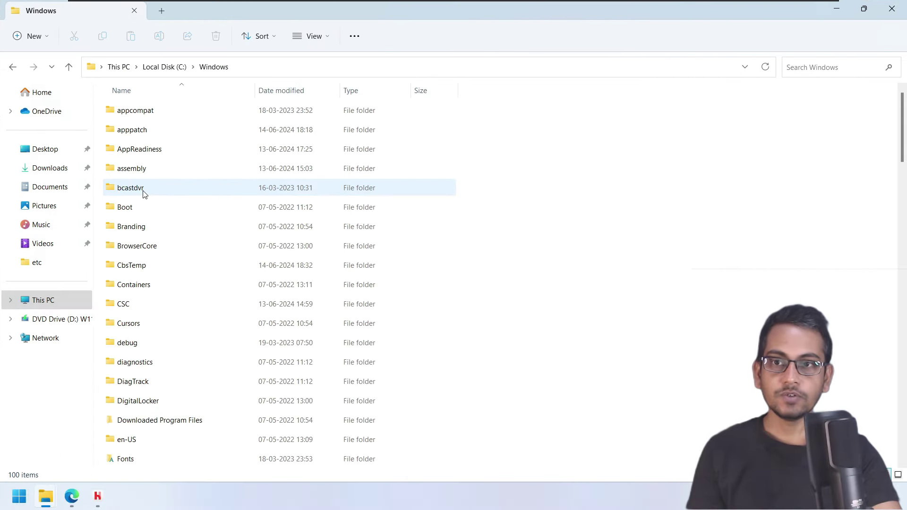
click(144, 190)
key(s)
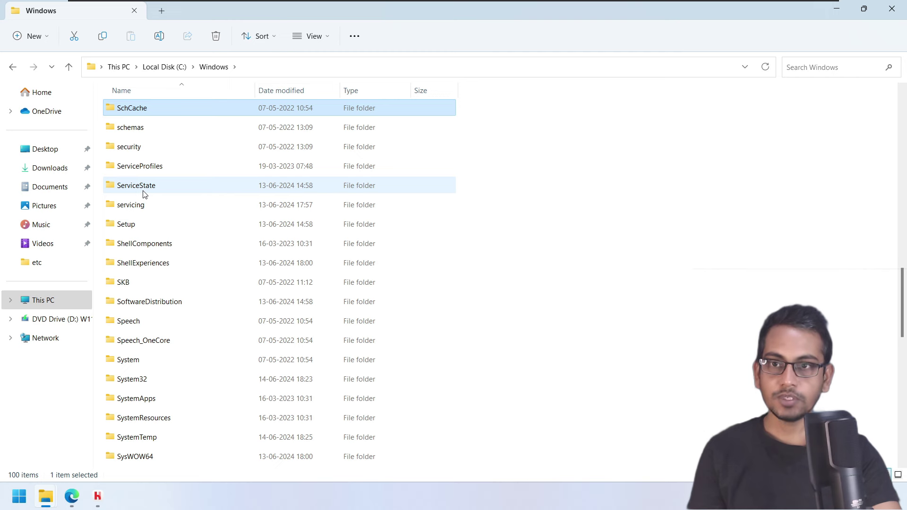
click(157, 382)
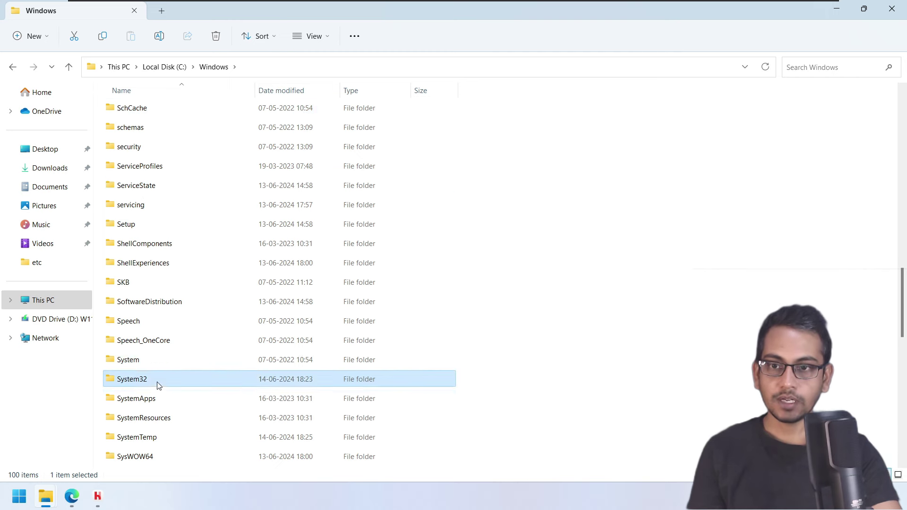
double_click(157, 382)
scroll(163, 329, down, 2)
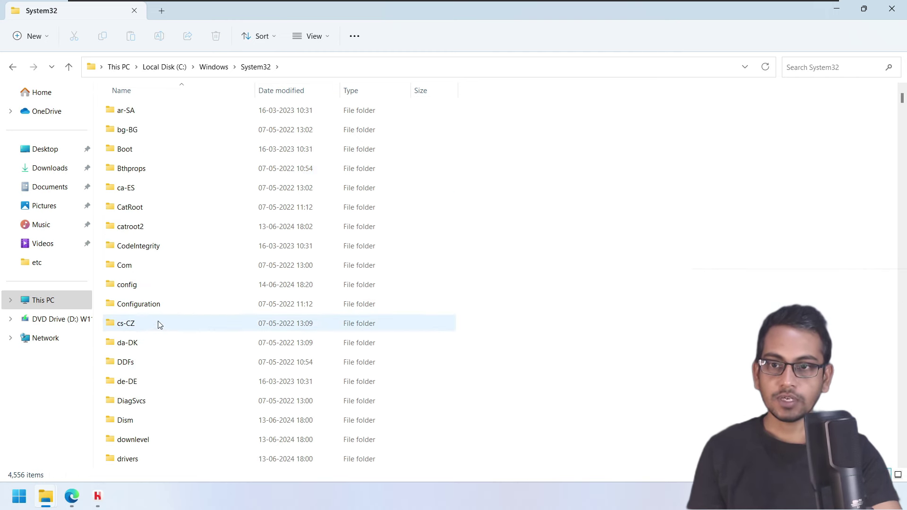
scroll(156, 330, down, 3)
double_click(148, 284)
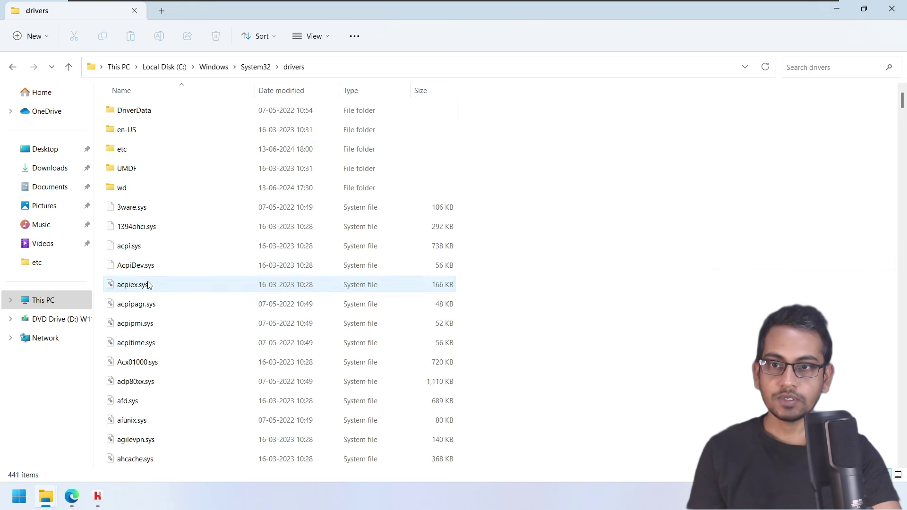
double_click(158, 148)
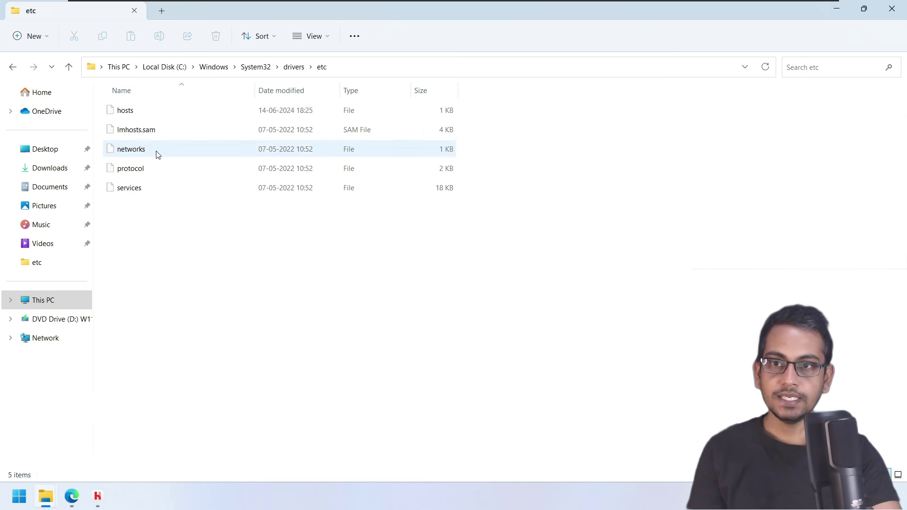
Open the hosts file with Notepad, just this once
click(126, 117)
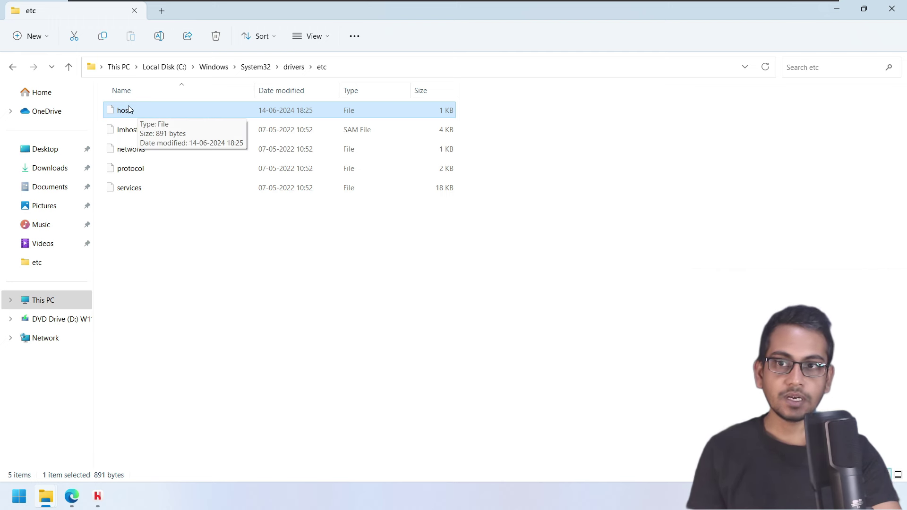
right_click(129, 108)
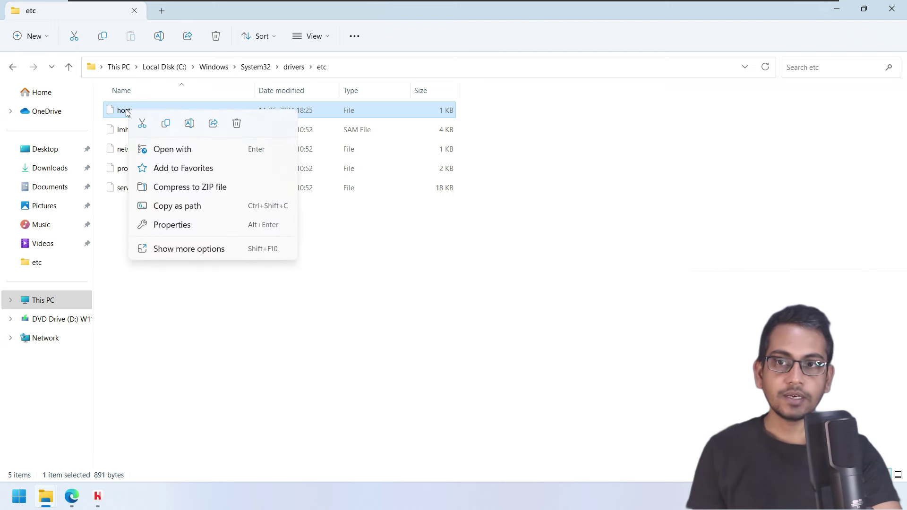
click(176, 148)
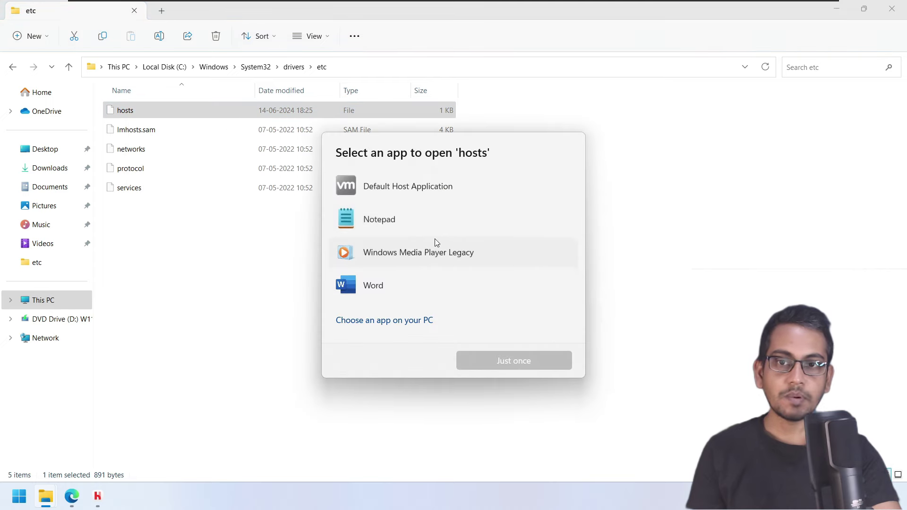
click(425, 219)
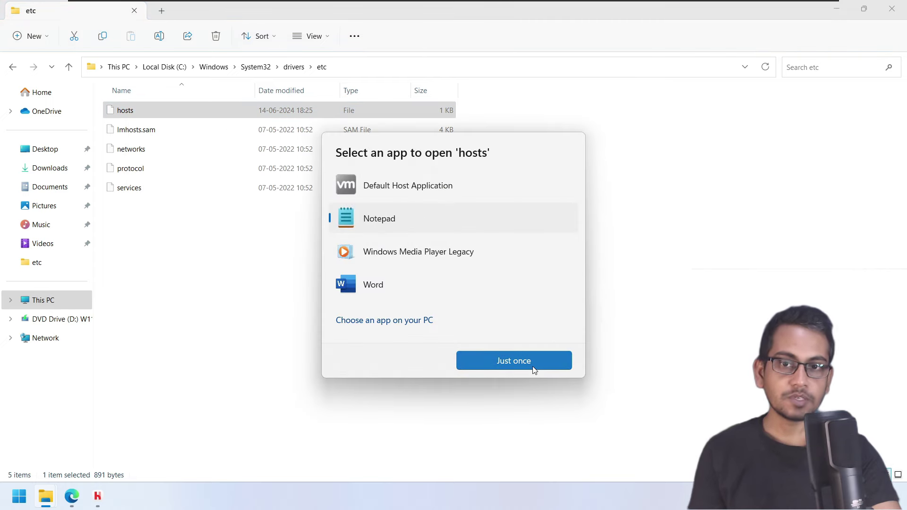
click(513, 360)
Examine the Herd generated Hosts section and the localhost mapping in the hosts file, minimize File Explorer, and close Notepad
scroll(339, 291, up, 4)
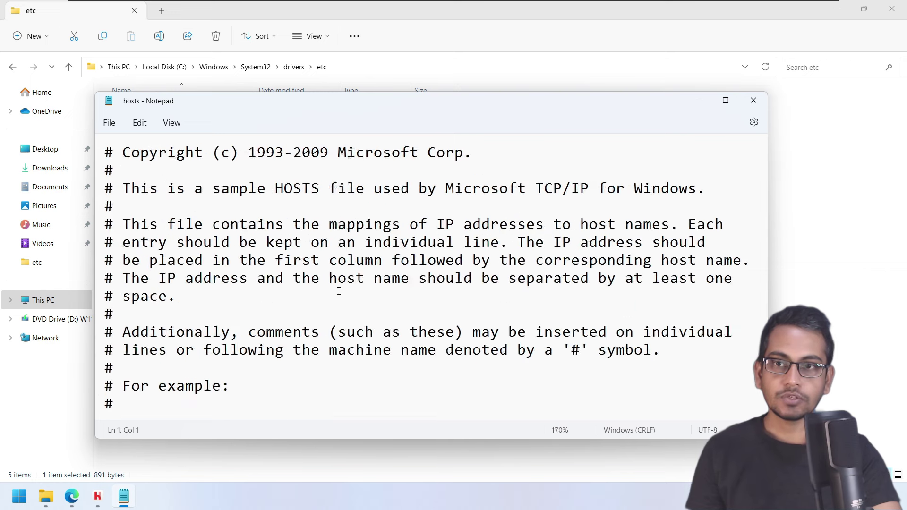
scroll(338, 291, down, 3)
drag(122, 381, 447, 383)
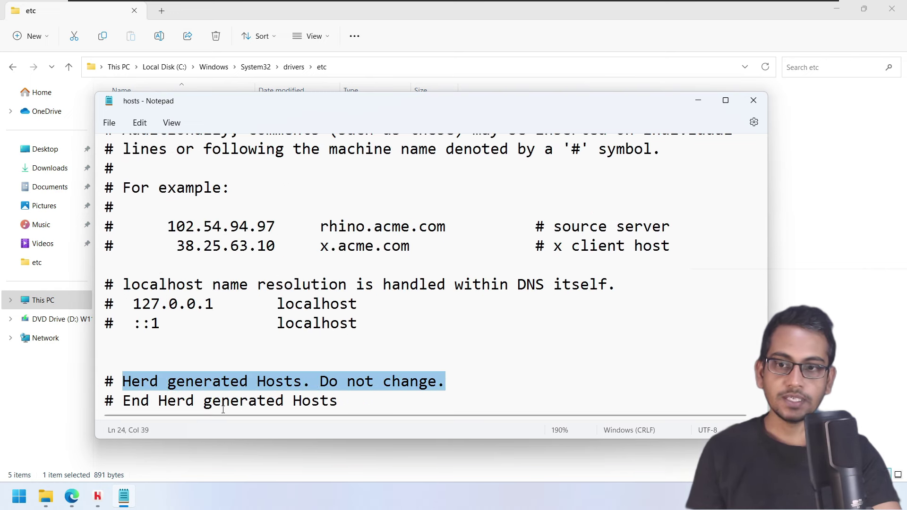
drag(162, 400, 96, 379)
click(377, 395)
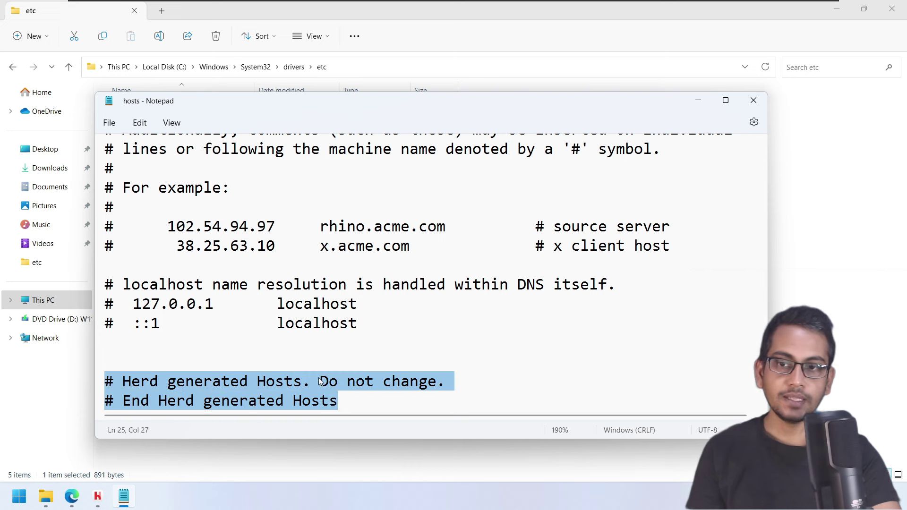
click(399, 400)
click(462, 381)
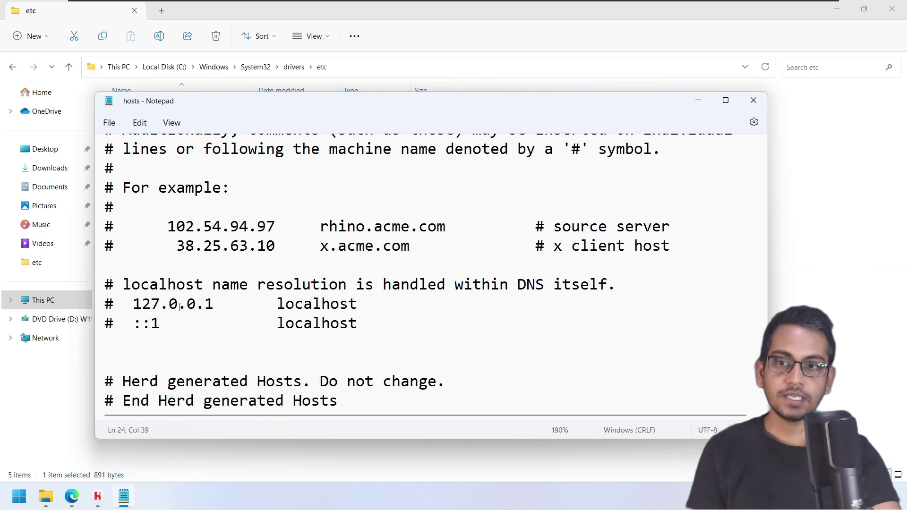
drag(132, 303, 369, 308)
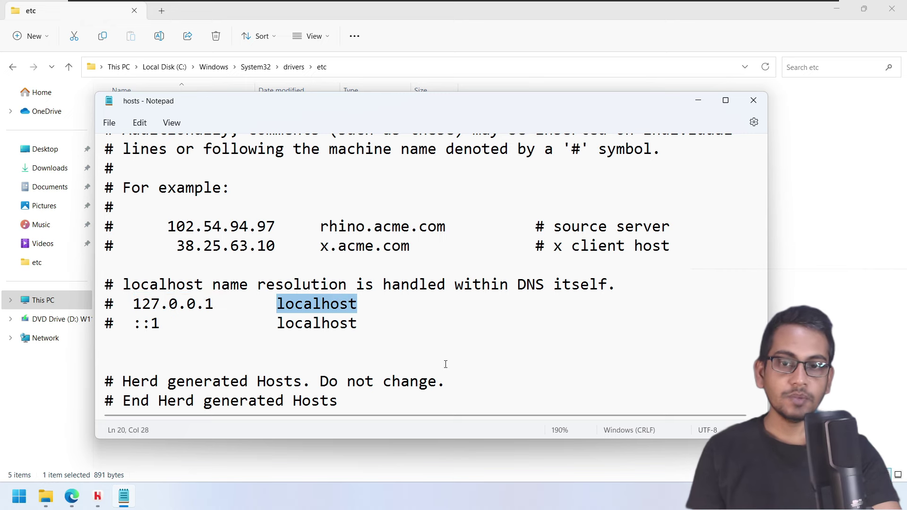
click(796, 258)
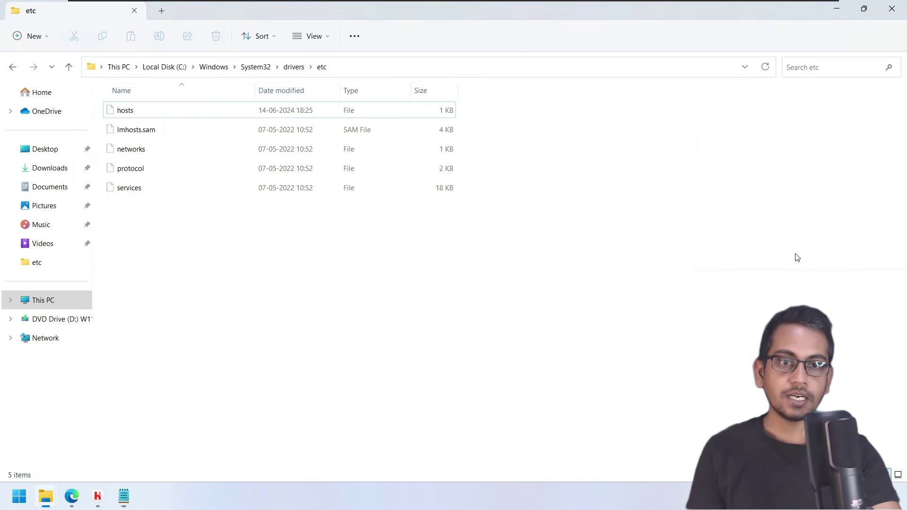
click(837, 13)
click(753, 103)
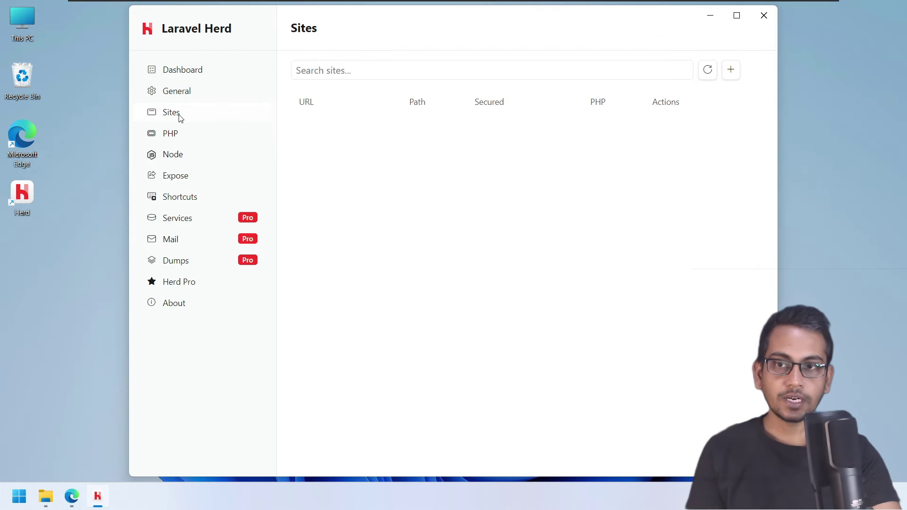
Start creating a new site in Laravel Herd and choose no starter kit
click(731, 71)
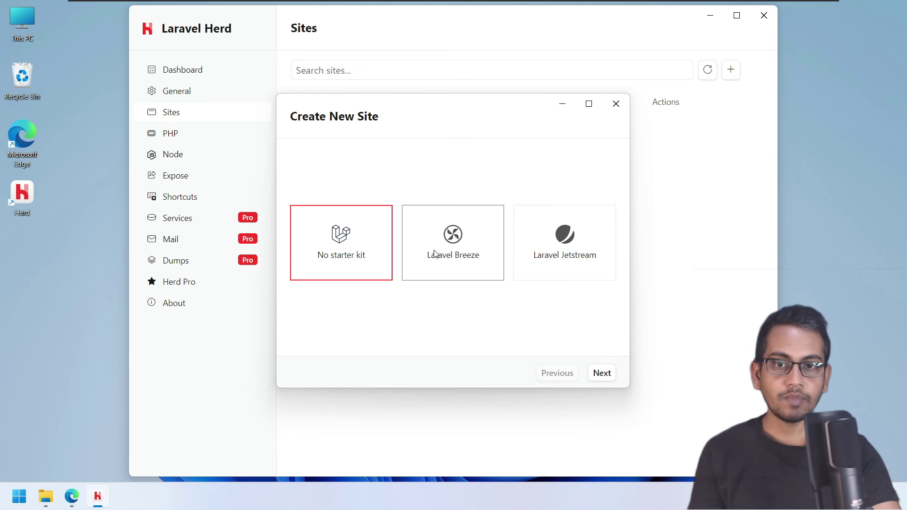
click(457, 261)
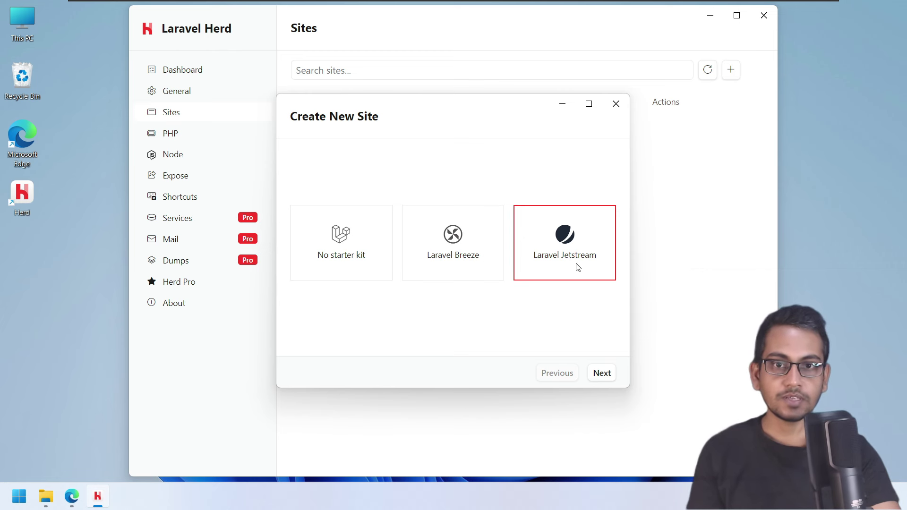
click(361, 246)
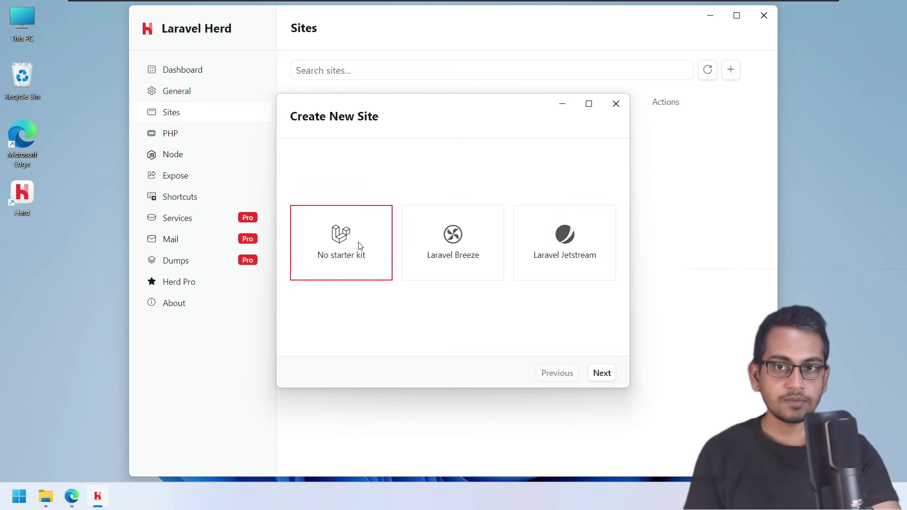
click(602, 371)
Name the project first-project, select Pest as the testing framework, keep the default Herd target folder, and create the site
click(441, 212)
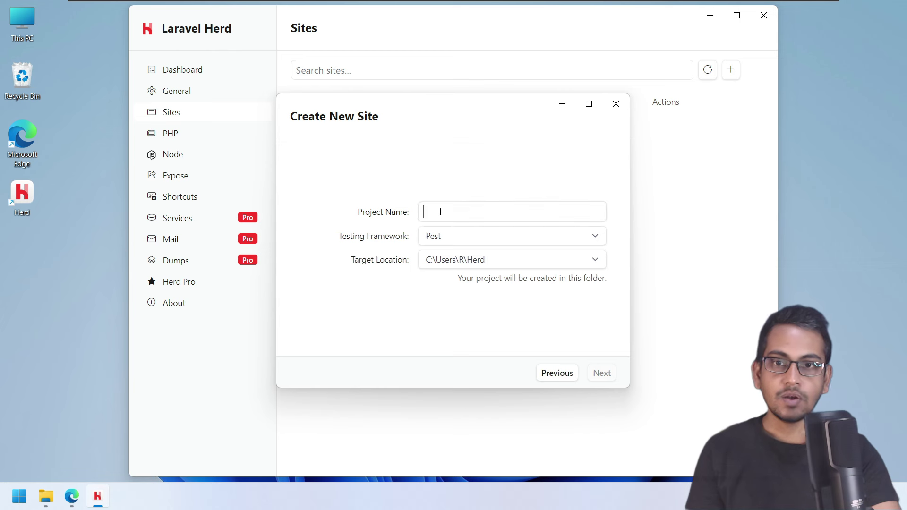
text(first-project)
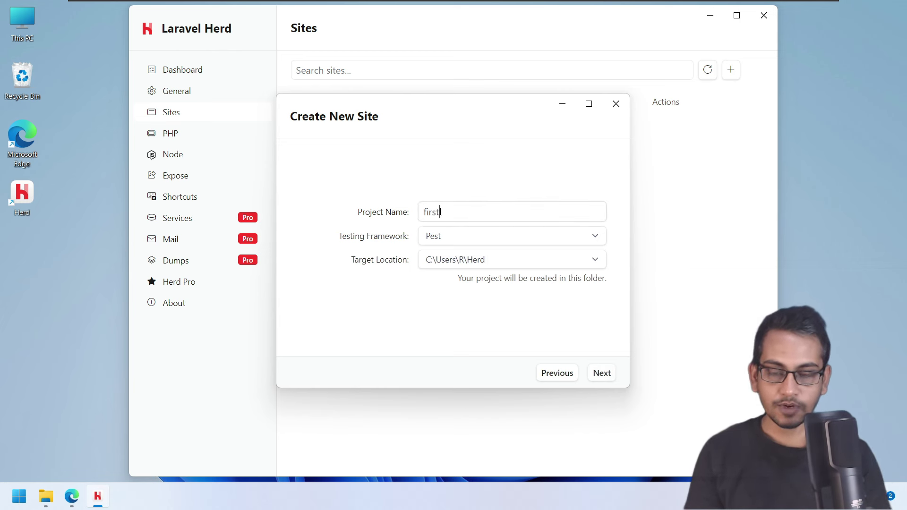
click(589, 241)
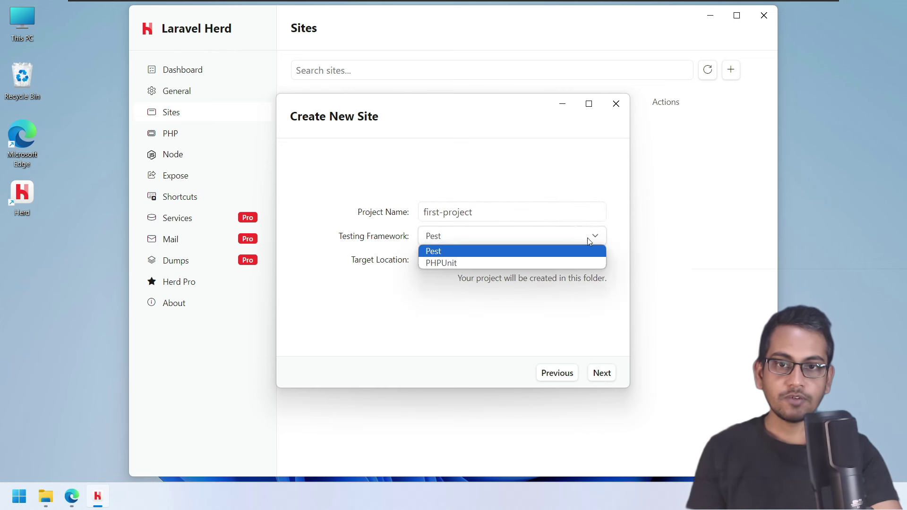
click(445, 251)
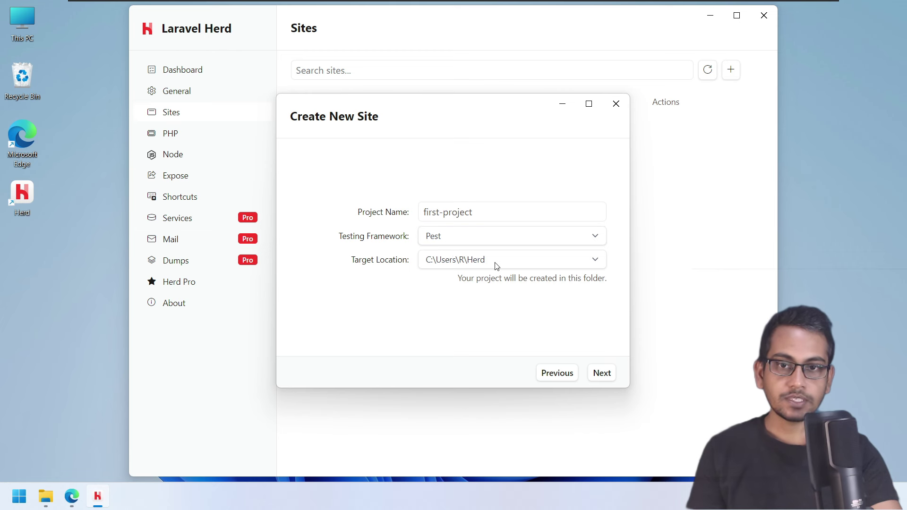
click(605, 377)
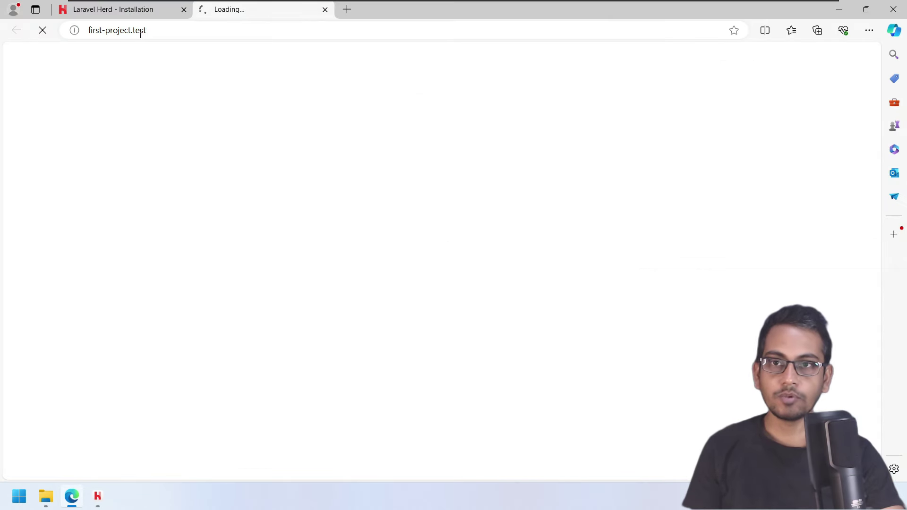
Check the address first-project.test in the browser and look through the site's Laravel welcome page
drag(168, 30, 86, 30)
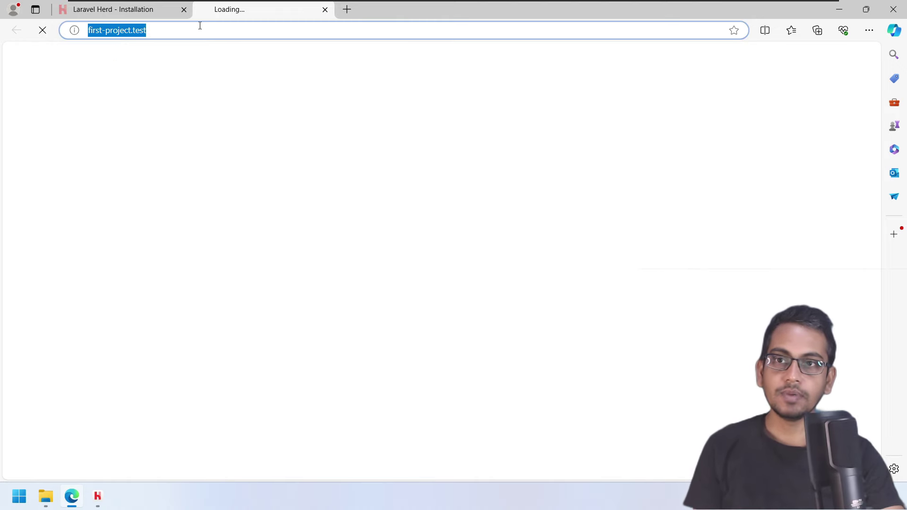
click(156, 32)
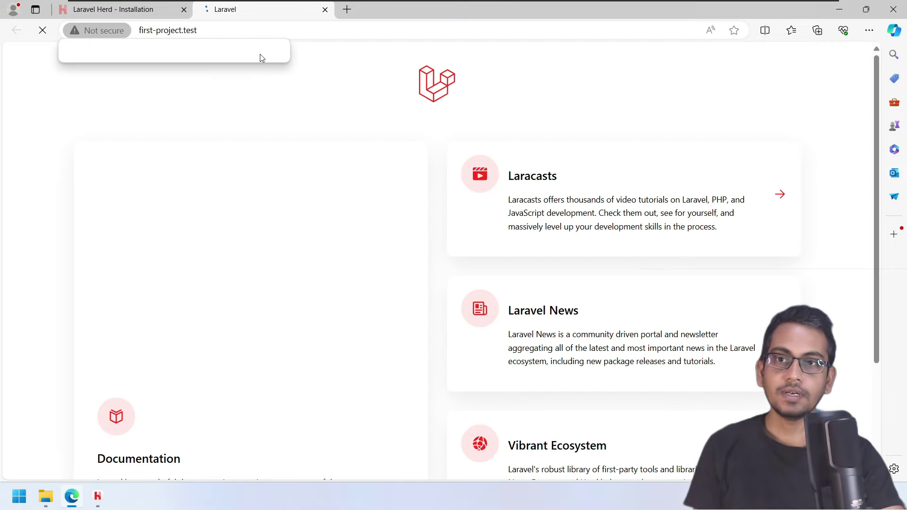
drag(198, 30, 141, 22)
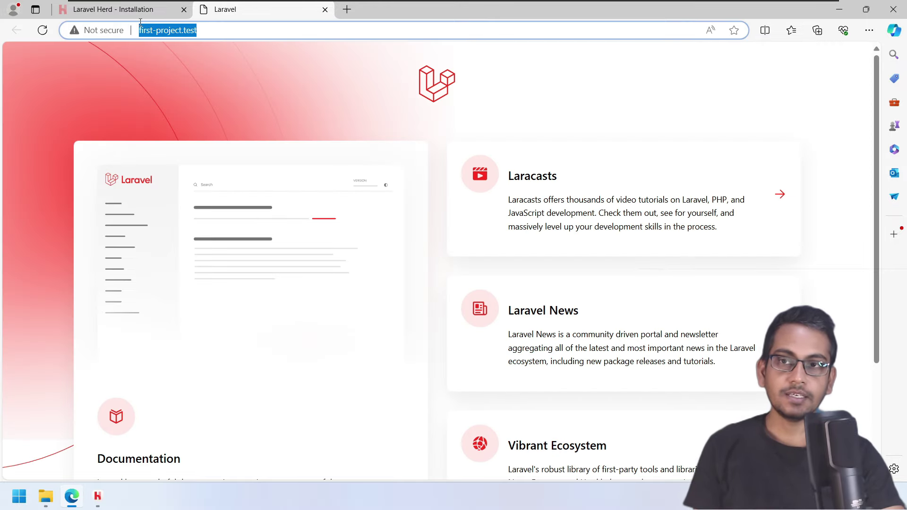
click(454, 115)
scroll(439, 330, down, 3)
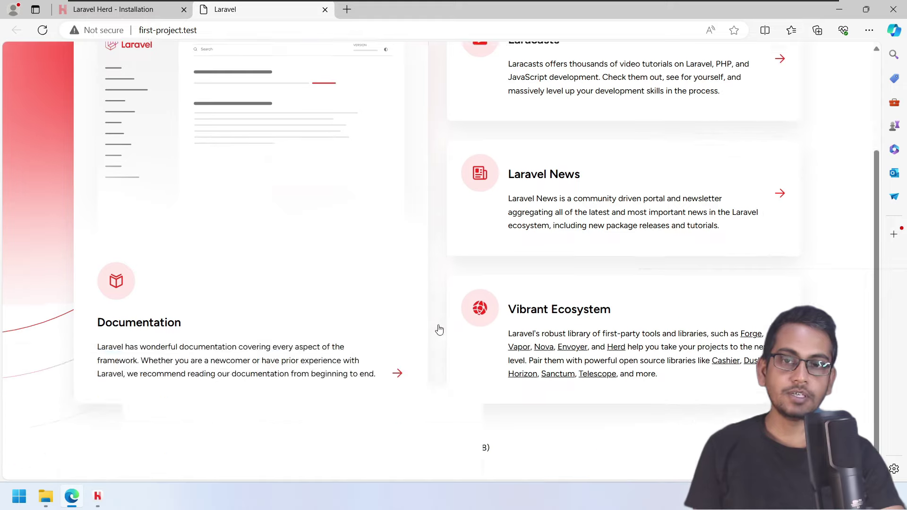
Look through the rest of the first-project.test welcome page and minimize the browser
scroll(438, 328, up, 3)
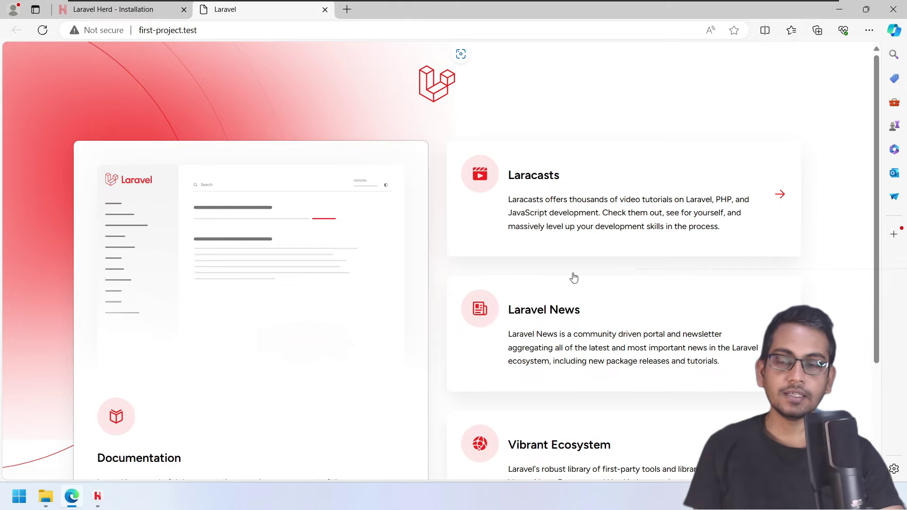
scroll(494, 192, down, 3)
scroll(435, 196, up, 3)
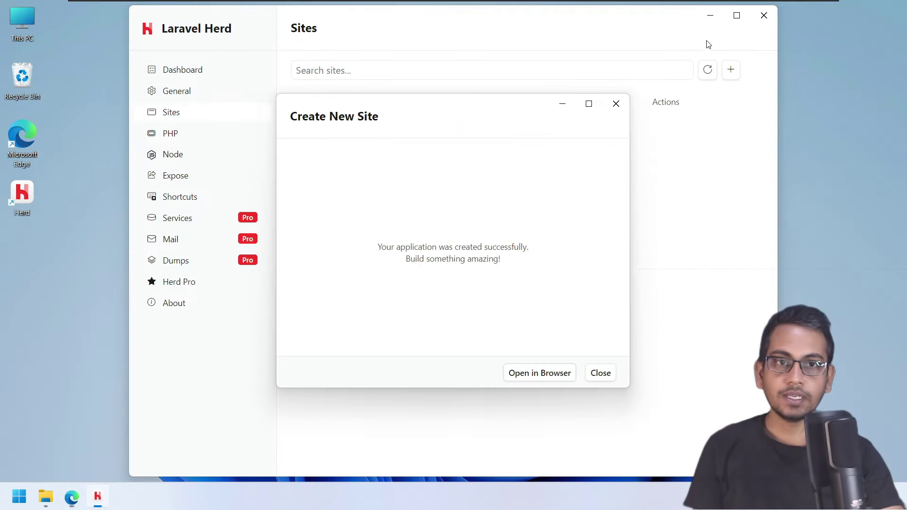
click(839, 9)
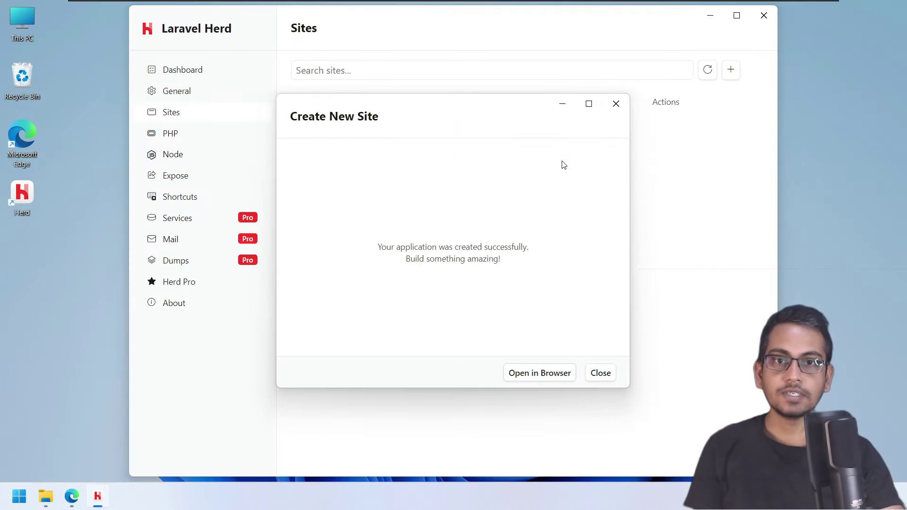
Close the completed Create New Site dialog and check the PHP version choices for the first-project site
click(600, 373)
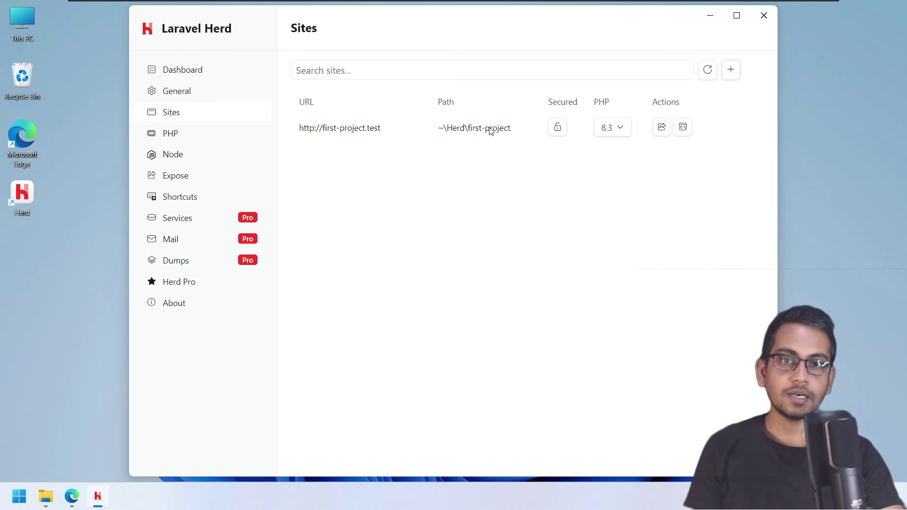
click(616, 128)
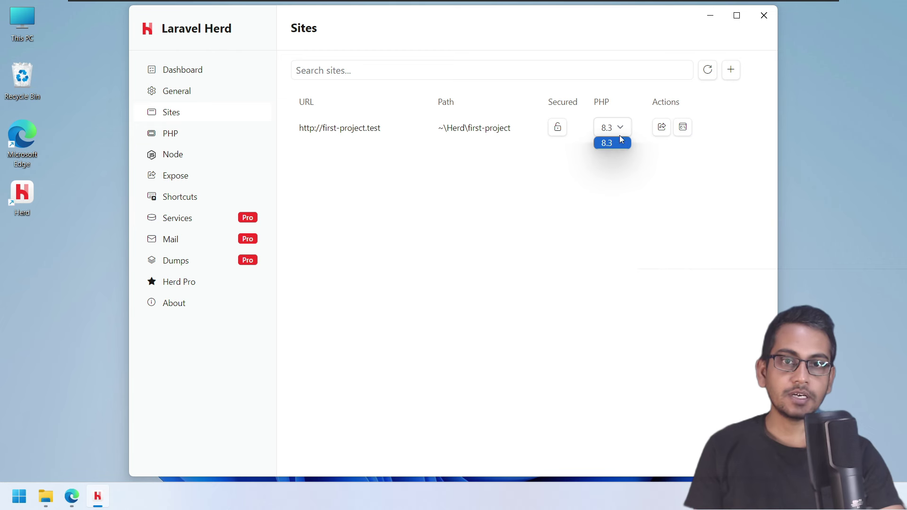
click(610, 191)
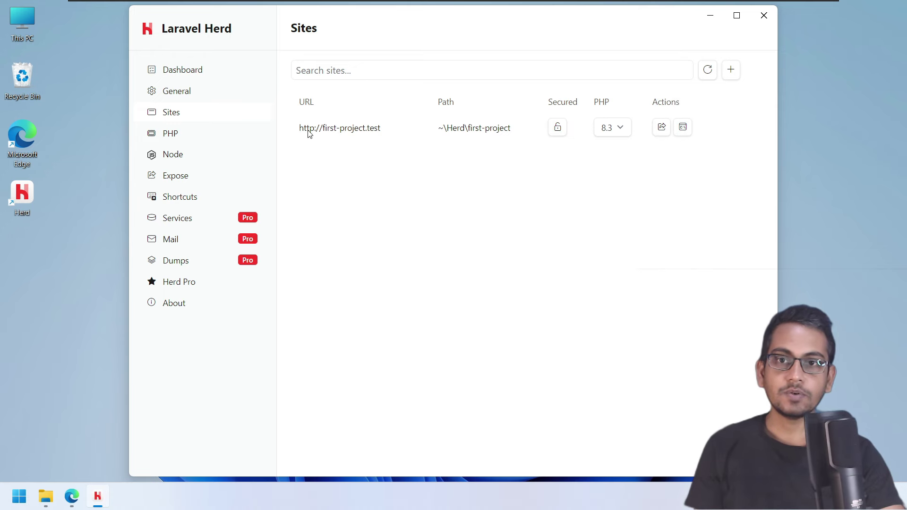
Switch to Edge, check the protocol of first-project.test by pasting its copied address into a new tab, and close that tab
click(73, 496)
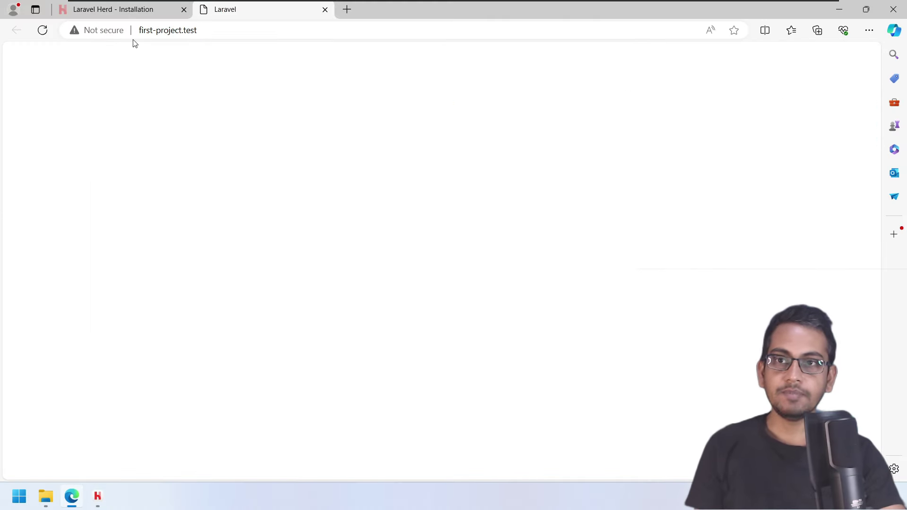
click(110, 32)
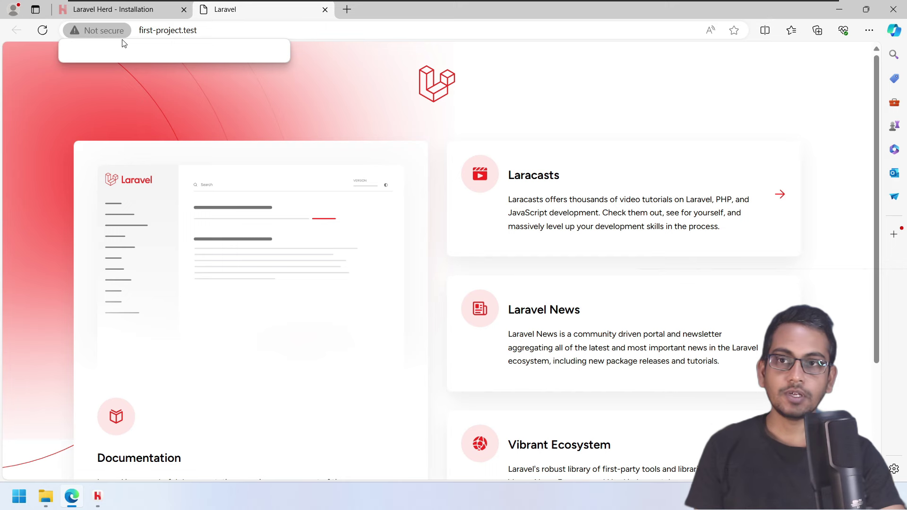
click(205, 29)
triple_click(235, 31)
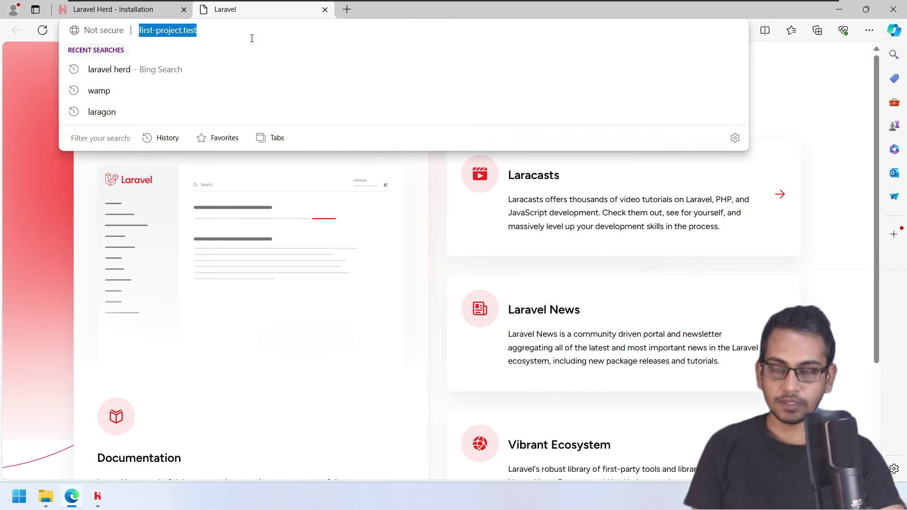
key(ctrl+c)
click(347, 8)
key(ctrl+v)
key(Return)
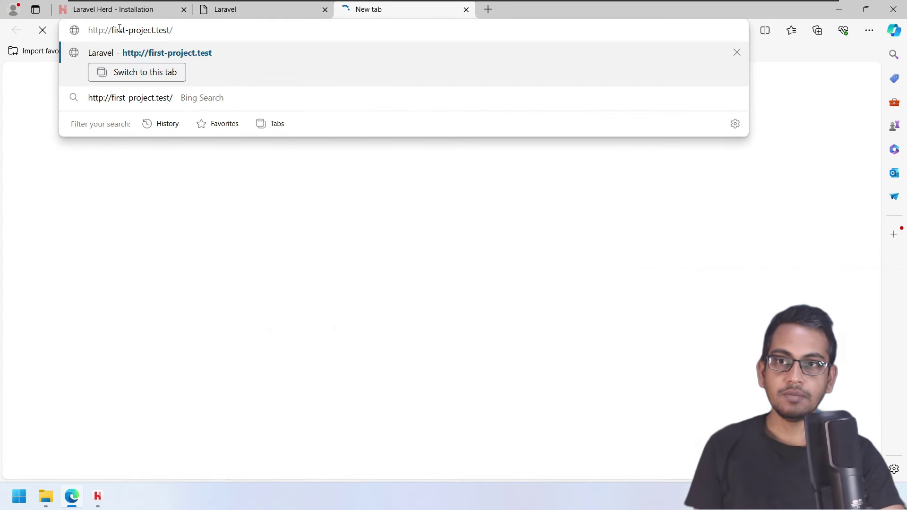
drag(119, 28, 88, 31)
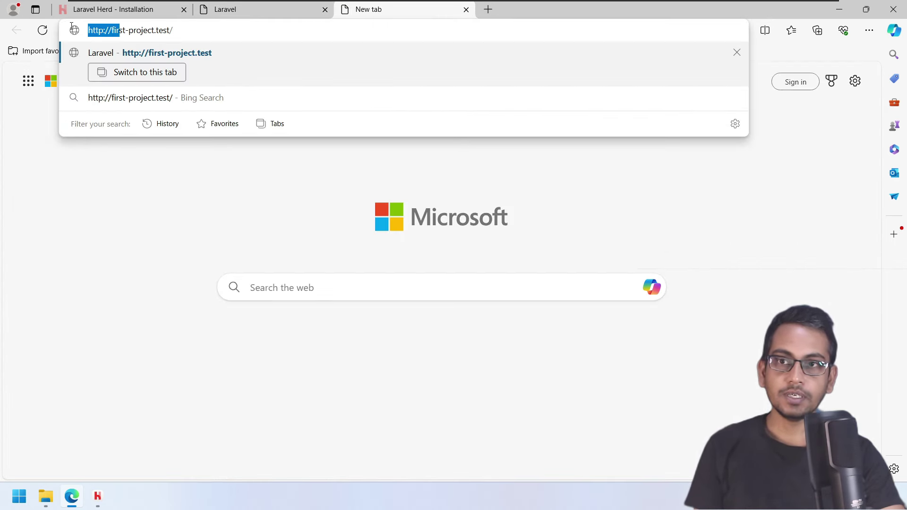
click(237, 10)
click(467, 9)
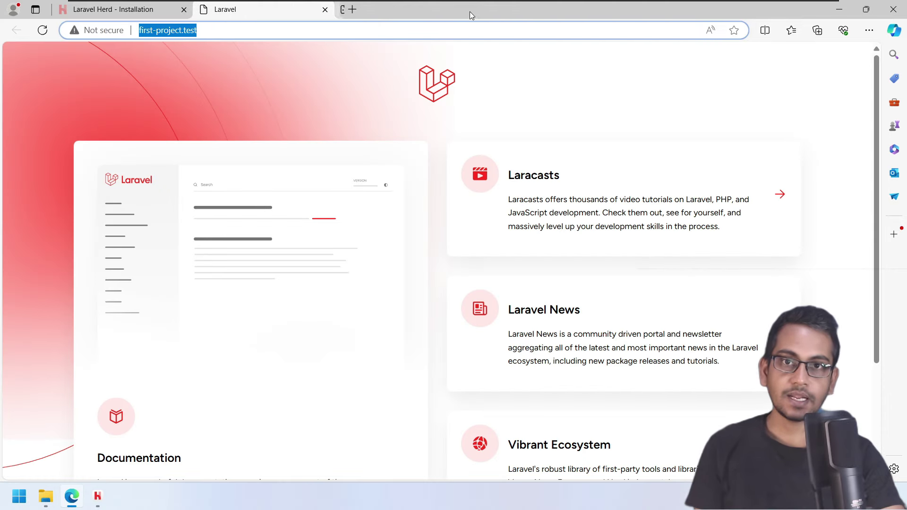
Check the site's Secured option in Laravel Herd, and view the starter kits offered for a new site without creating one
click(105, 498)
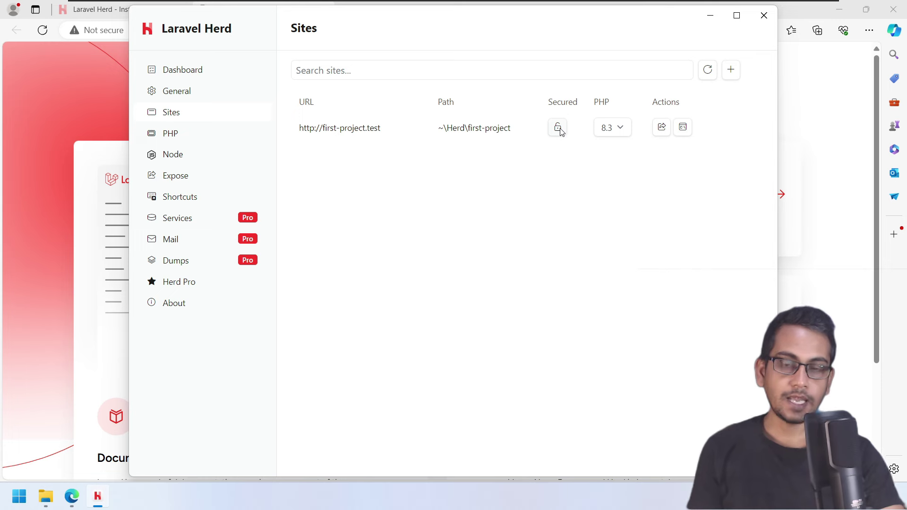
click(61, 69)
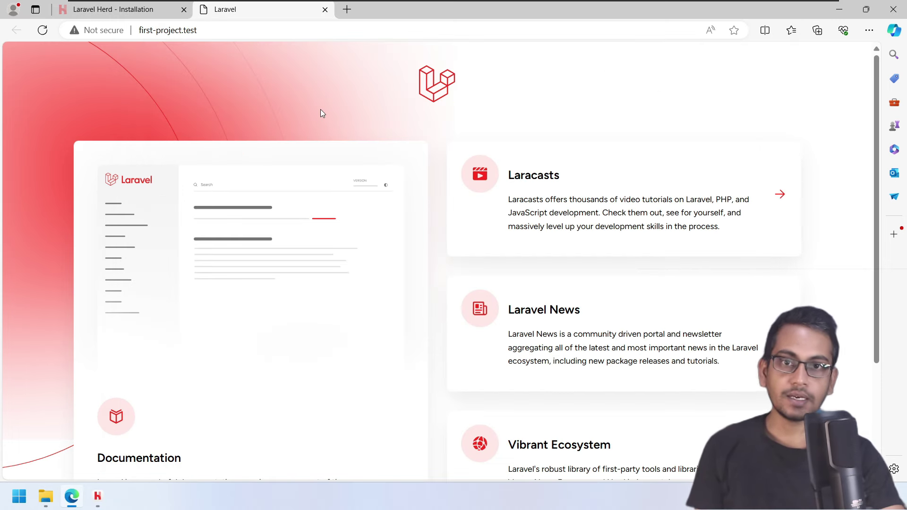
click(99, 495)
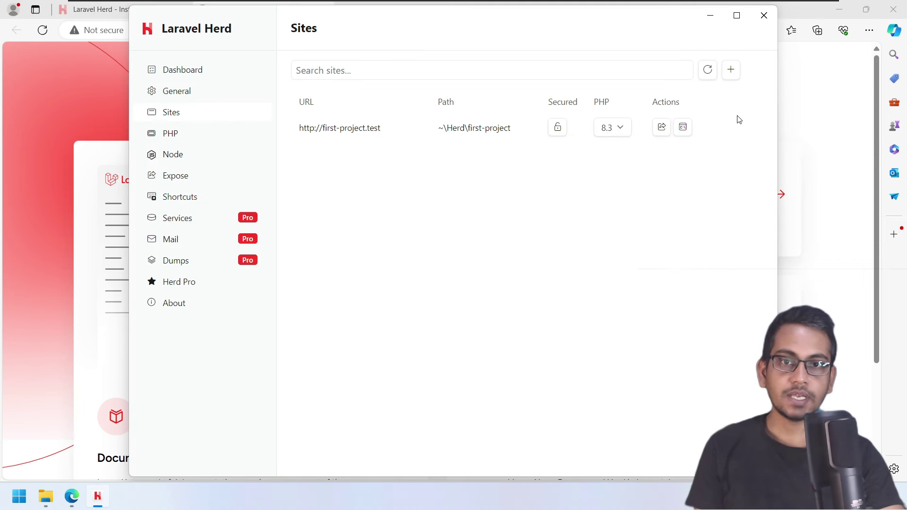
click(733, 75)
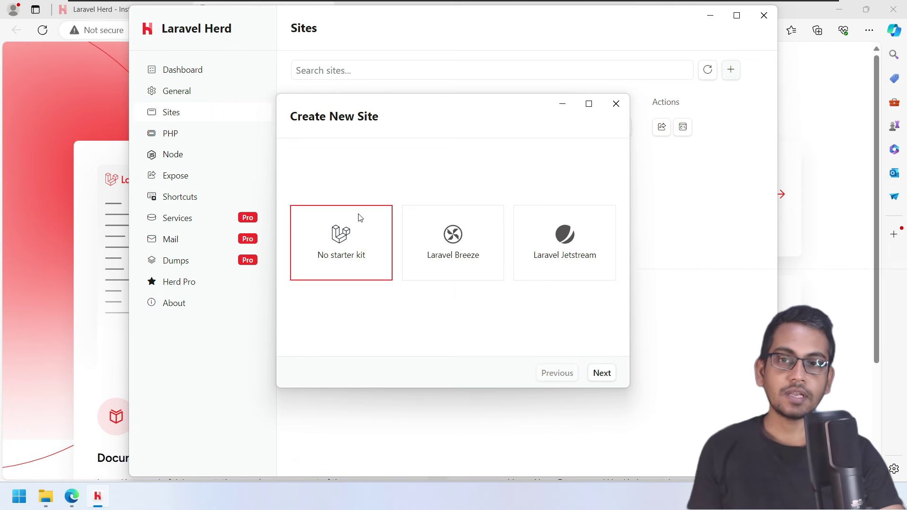
click(617, 103)
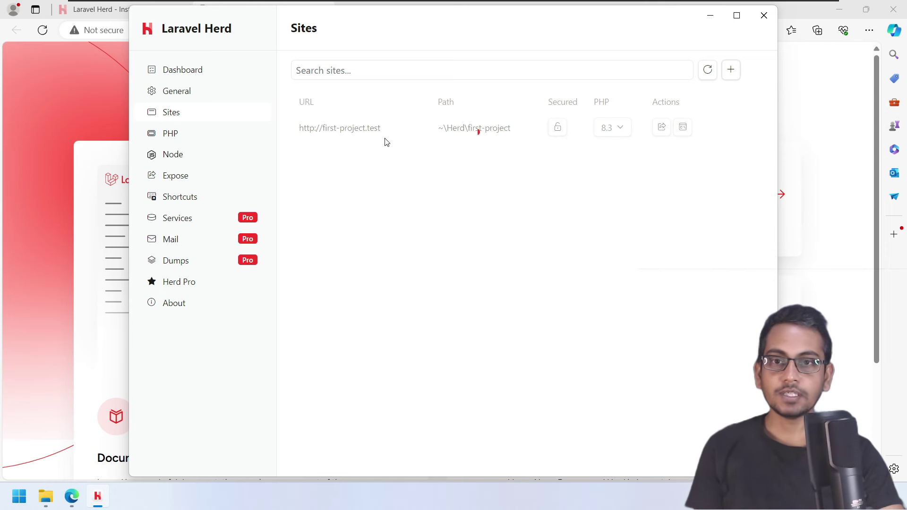
Switch to File Explorer and open the hosts file in the etc folder with Notepad
click(48, 504)
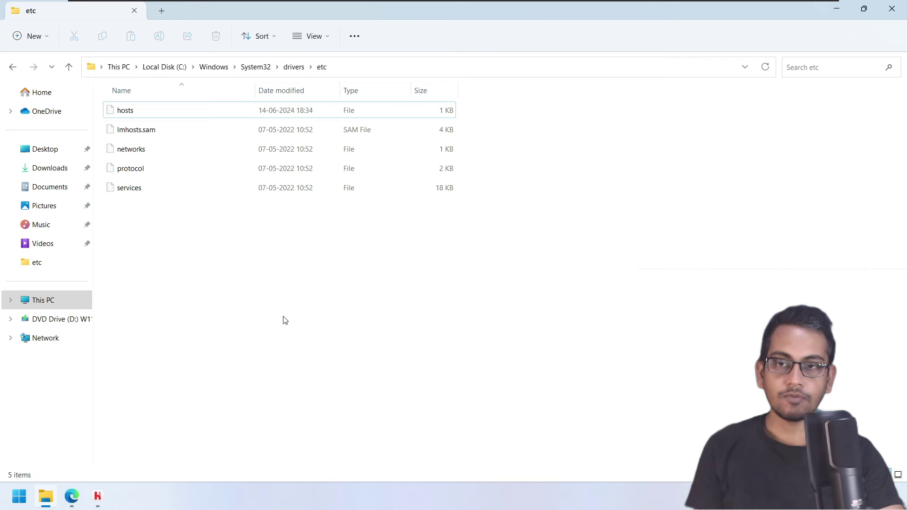
click(128, 116)
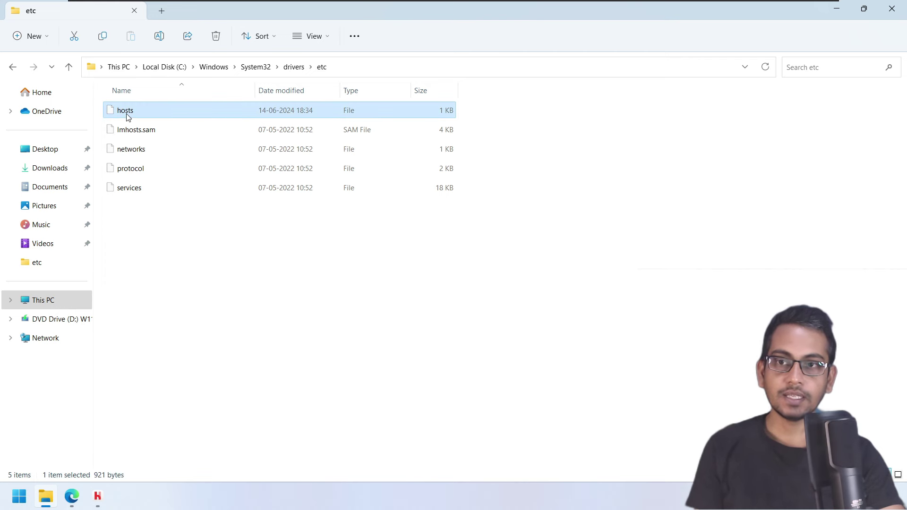
right_click(128, 117)
click(206, 157)
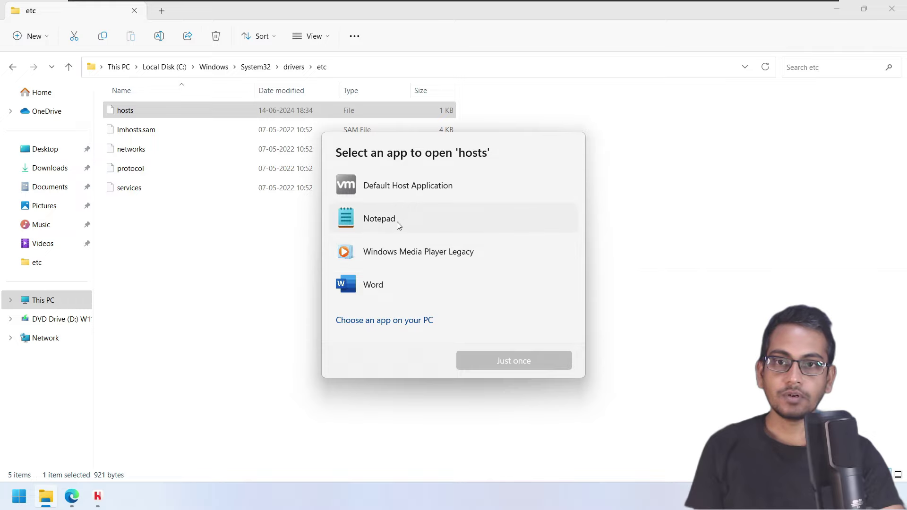
click(396, 222)
click(512, 362)
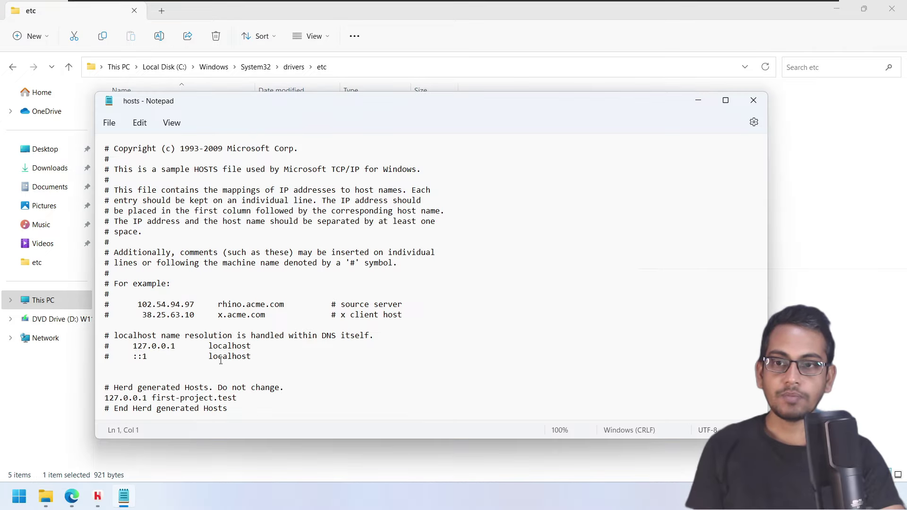
Enlarge the hosts file text, examine the Herd generated mapping of 127.0.0.1 to first-project.test, and close Notepad
ctrl+scroll(221, 361, up, 9)
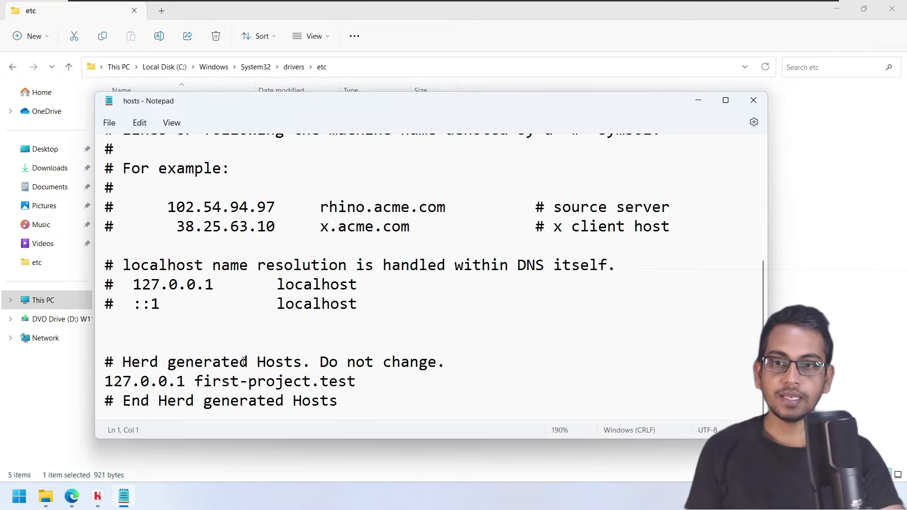
double_click(140, 361)
drag(151, 402, 95, 381)
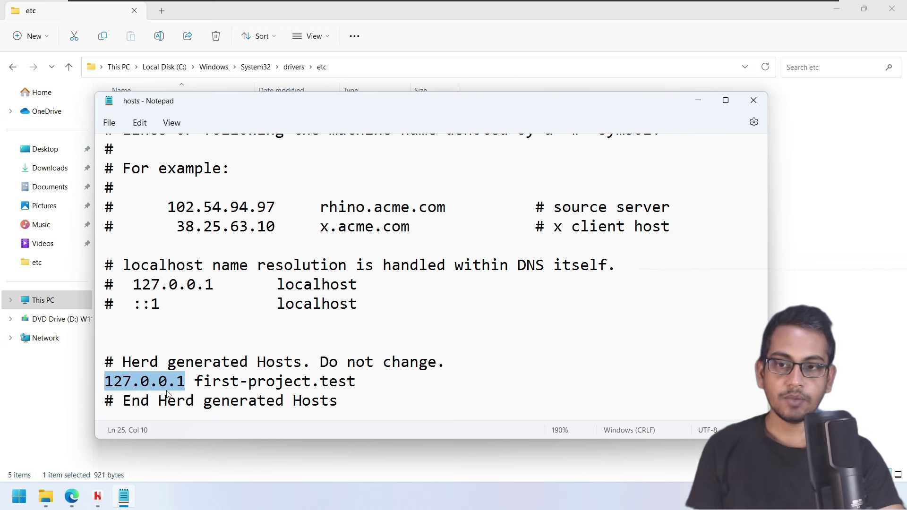
drag(195, 381, 368, 384)
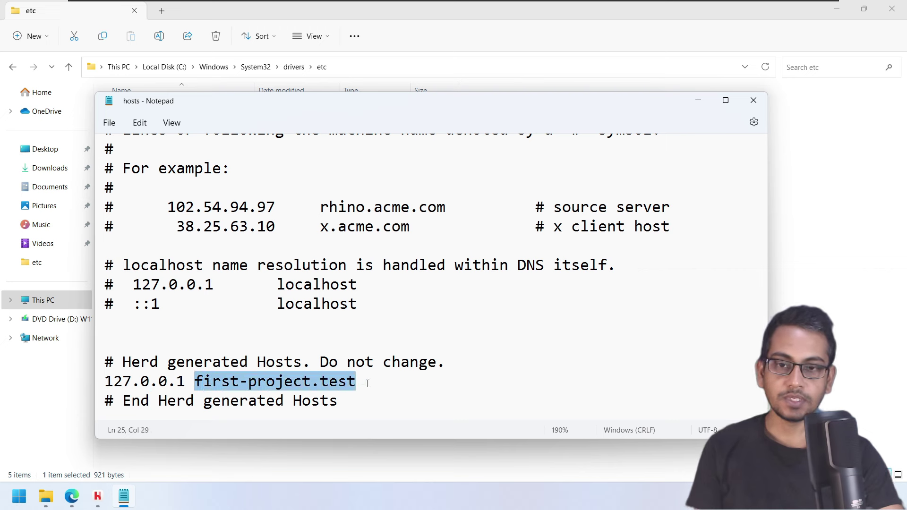
click(753, 100)
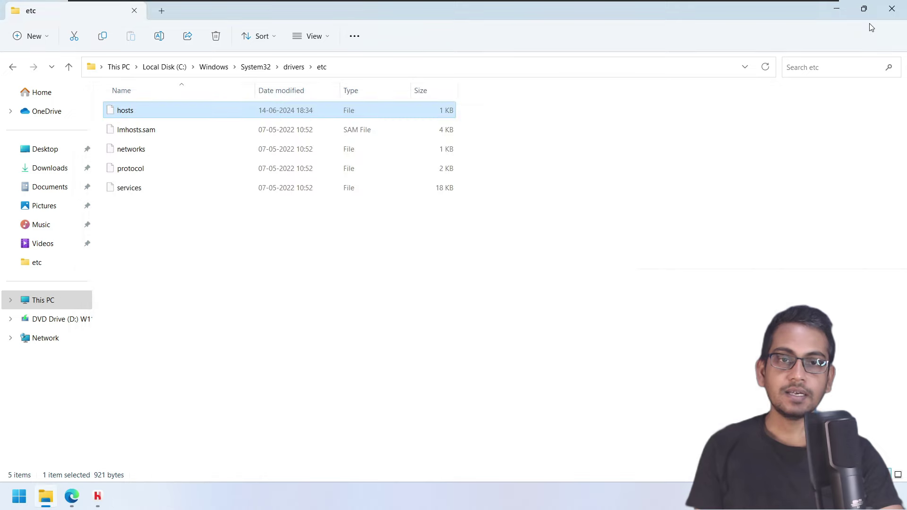
Put File Explorer away and check the first-project.test address in the browser against the hosts entry
click(864, 8)
click(393, 33)
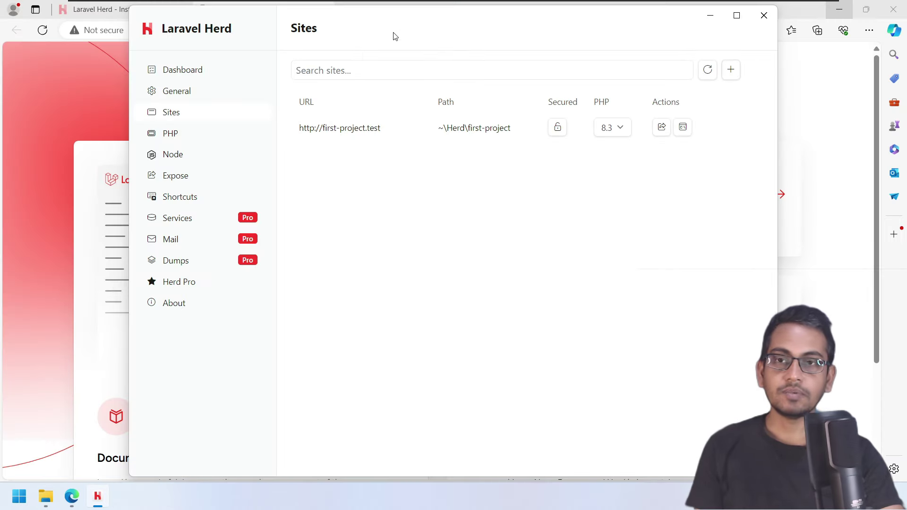
click(98, 78)
click(165, 30)
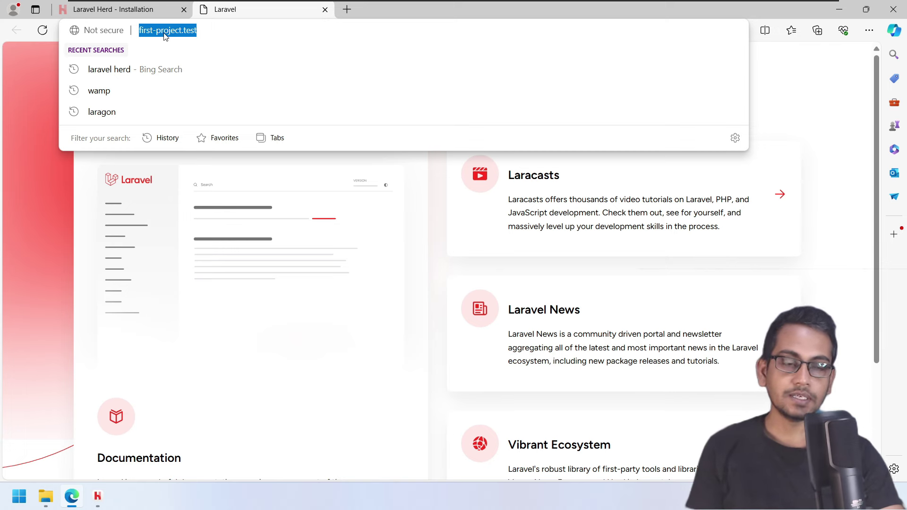
click(28, 123)
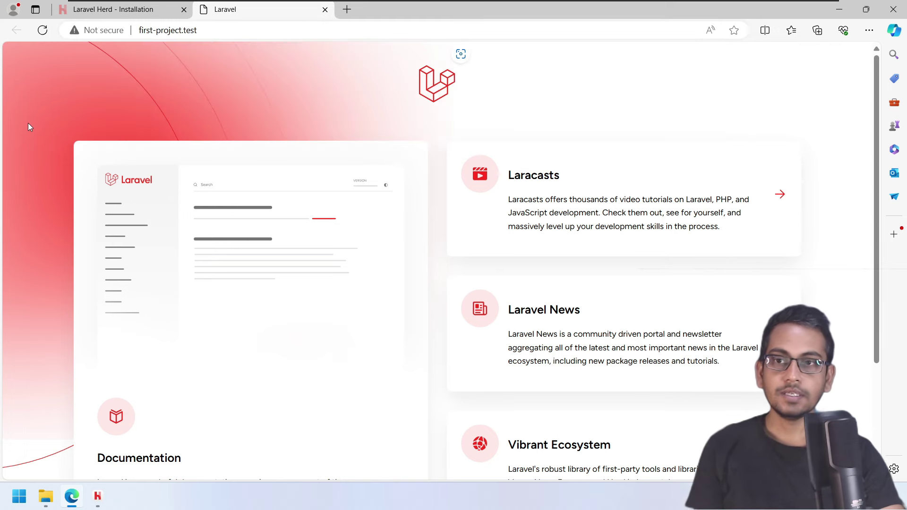
Return to File Explorer and reopen the hosts file with Notepad
click(46, 496)
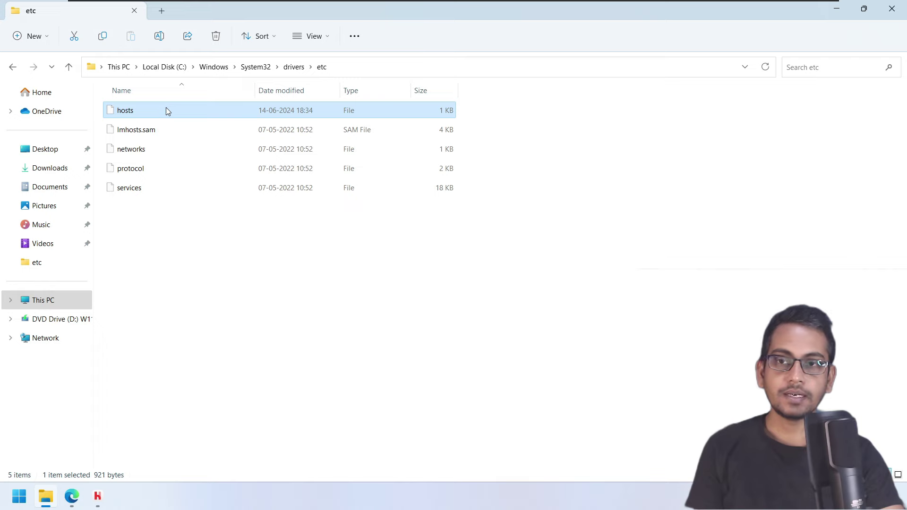
right_click(166, 107)
key(Escape)
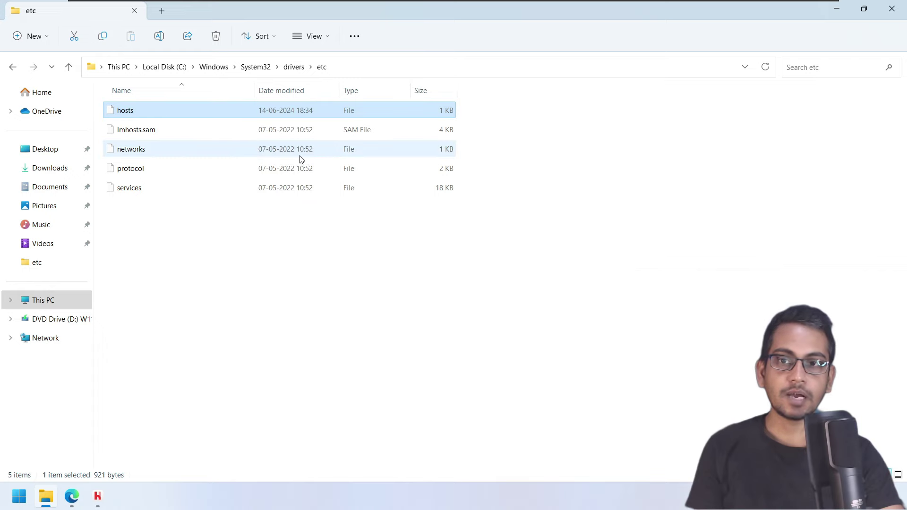
click(389, 227)
click(485, 361)
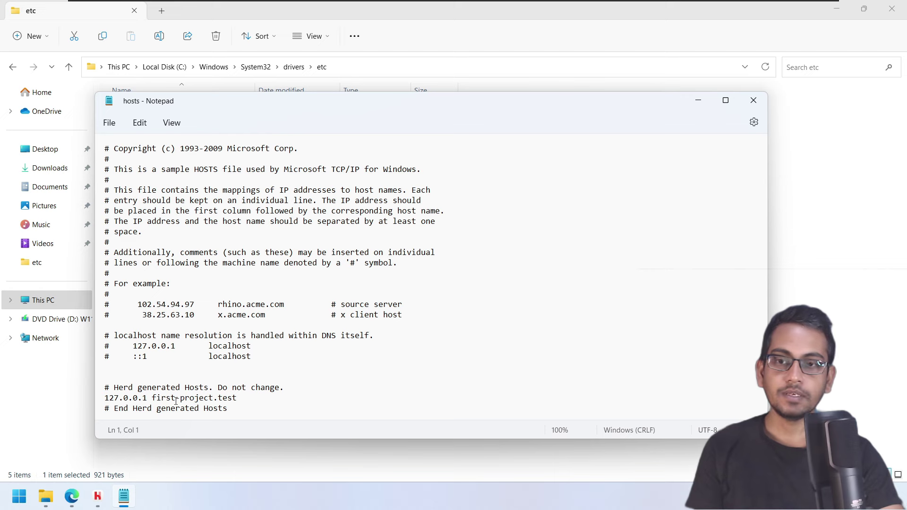
Re-examine the IP address and the first-project.test host name in the Herd generated entry, and close Notepad
drag(150, 400, 98, 395)
click(162, 399)
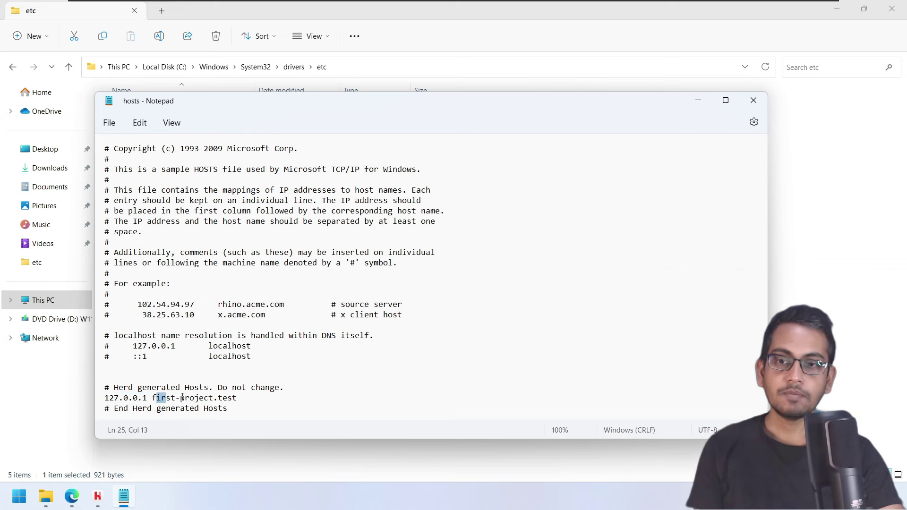
drag(162, 399, 308, 386)
click(308, 387)
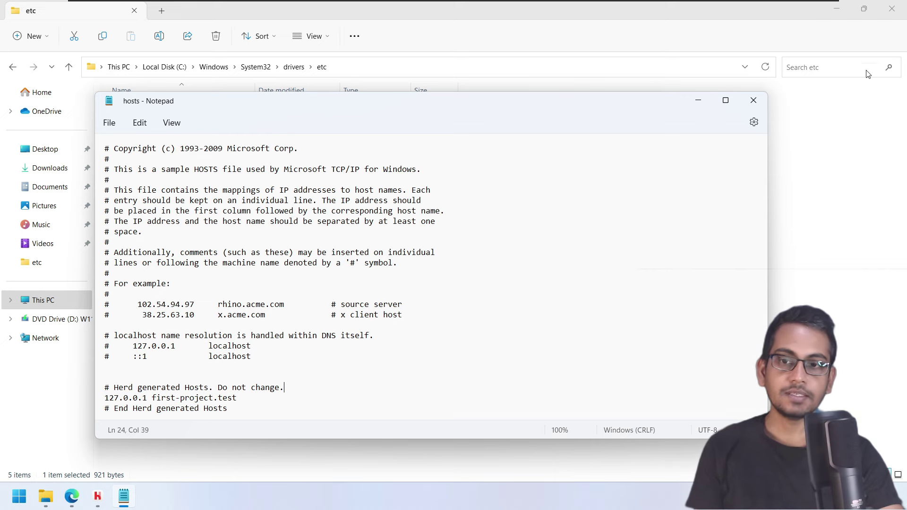
click(765, 101)
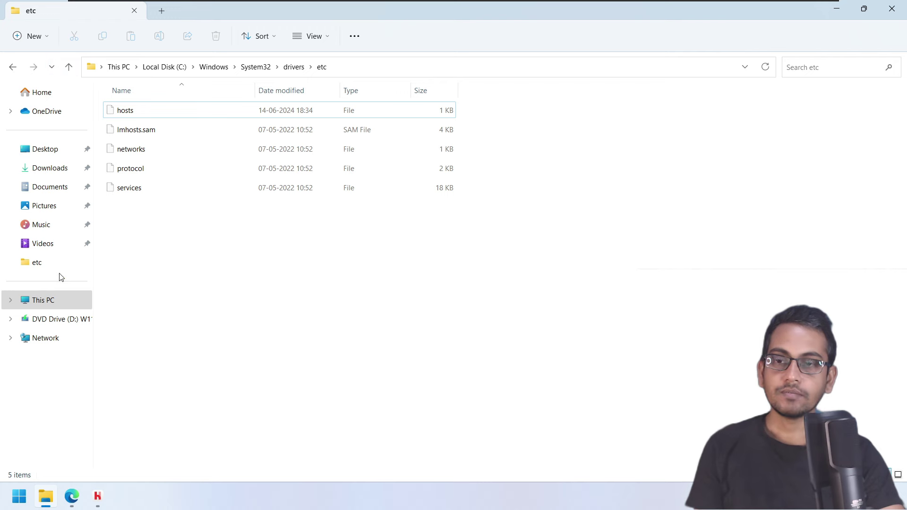
Browse from This PC through the C: drive's Users folder to the first-project folder inside Herd
click(43, 298)
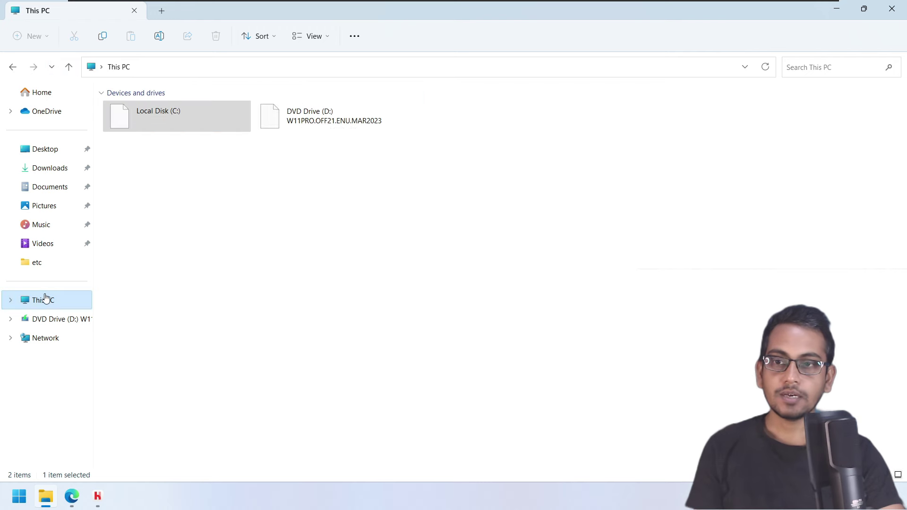
double_click(191, 118)
double_click(158, 164)
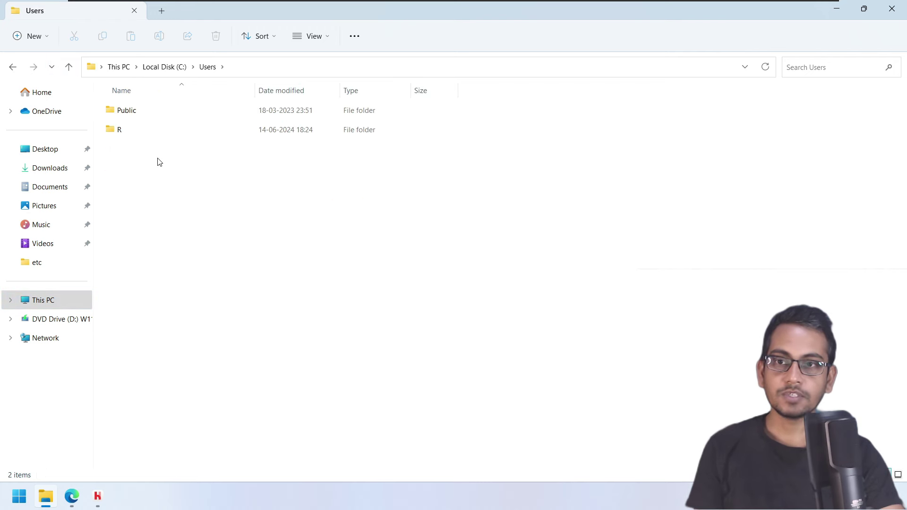
double_click(139, 129)
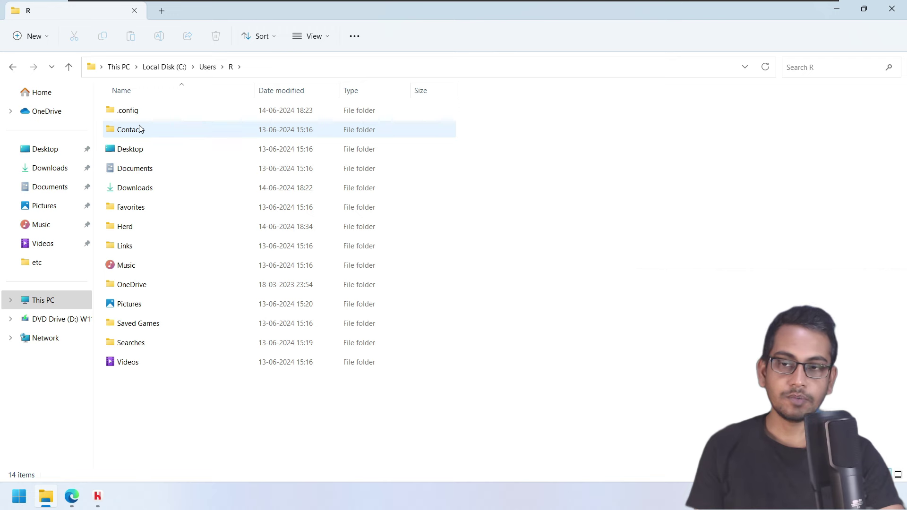
double_click(132, 229)
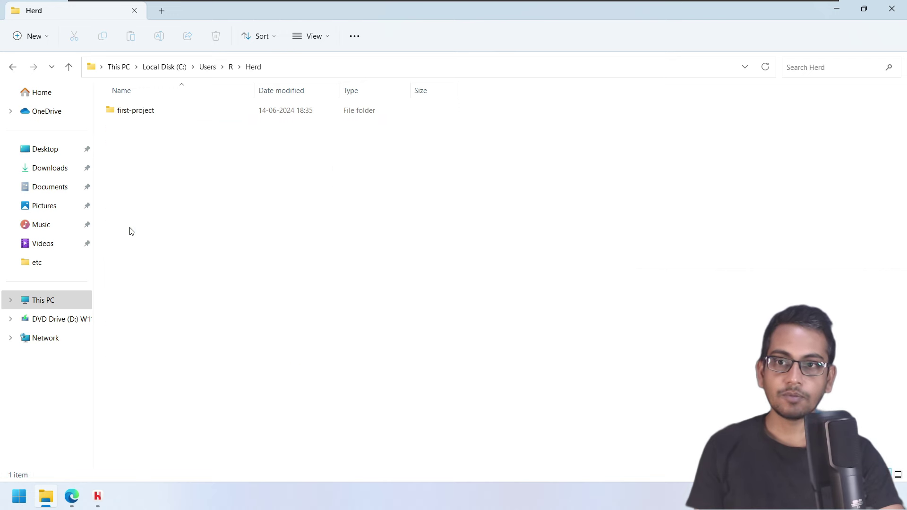
double_click(158, 112)
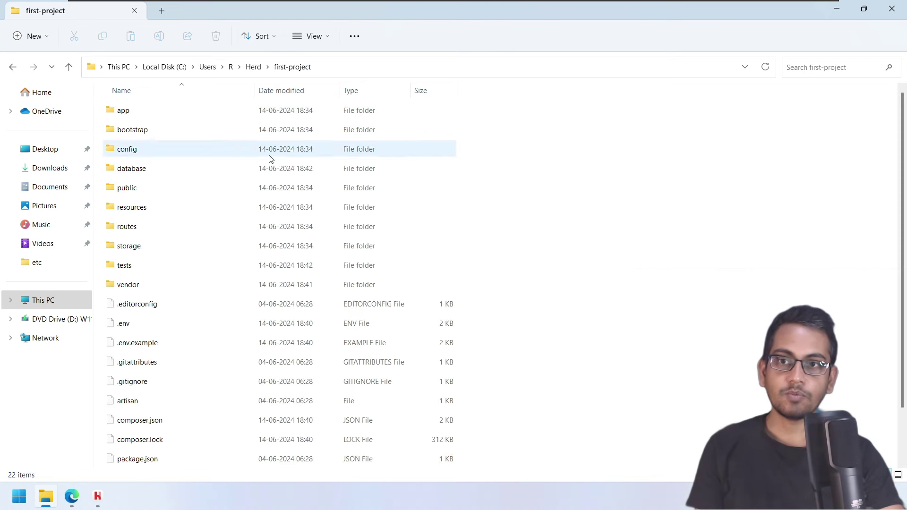
Examine the Laravel files in first-project, check the folder's context options from the Herd folder, and reopen it
drag(570, 121, 217, 477)
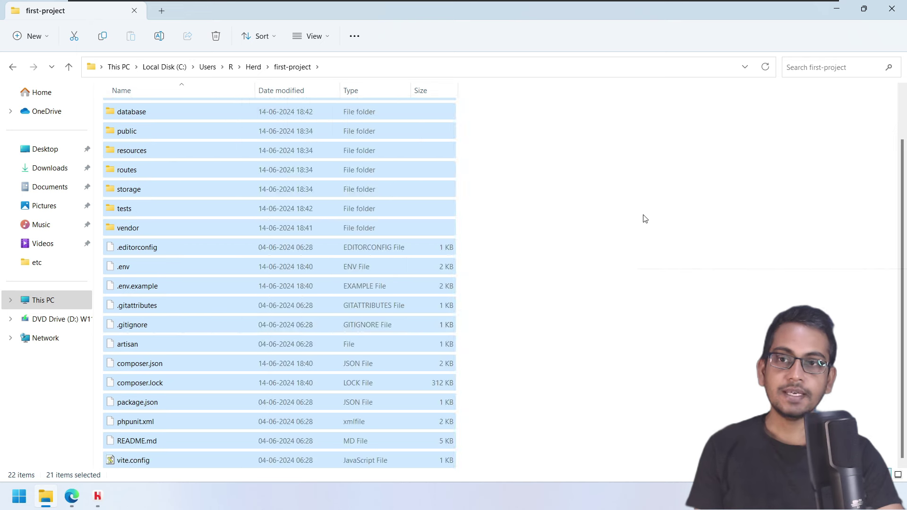
click(645, 217)
click(12, 66)
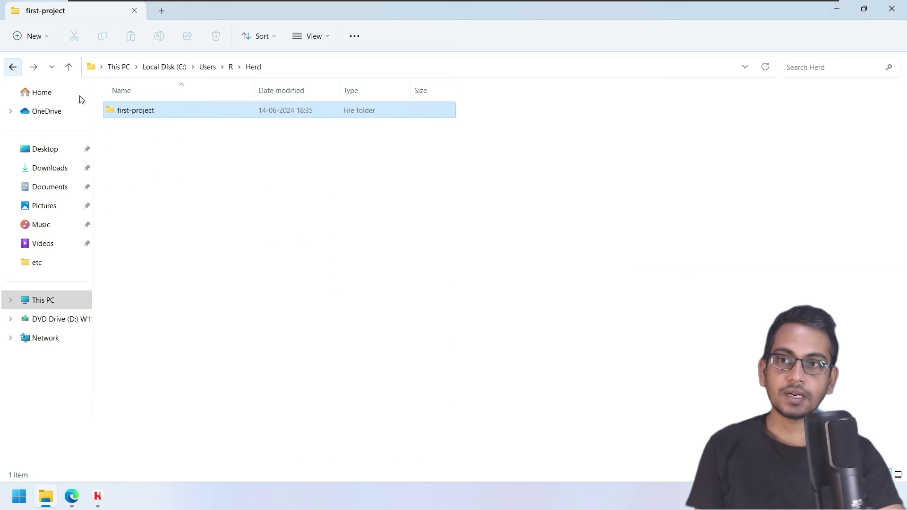
right_click(135, 108)
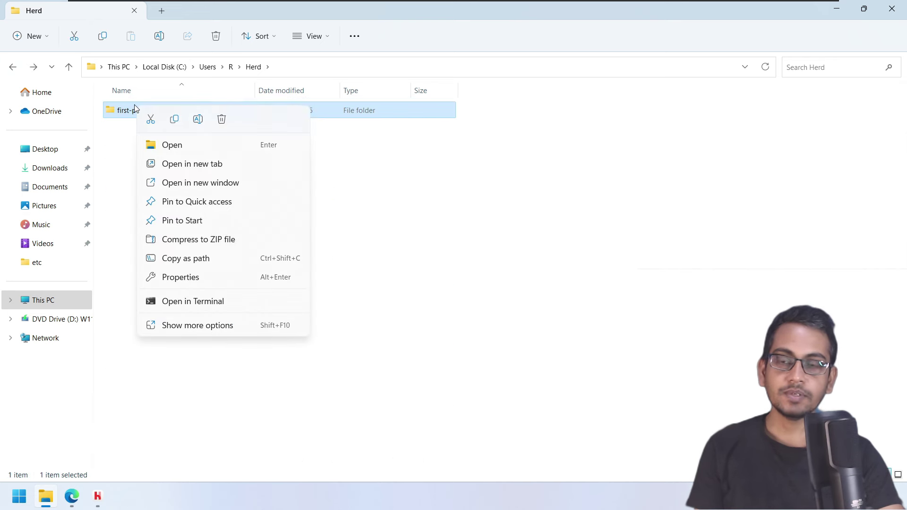
click(205, 326)
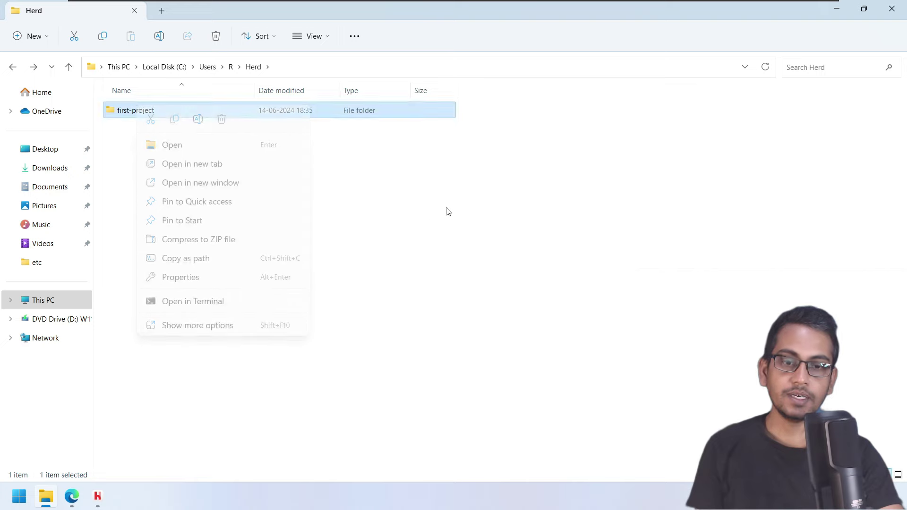
double_click(149, 115)
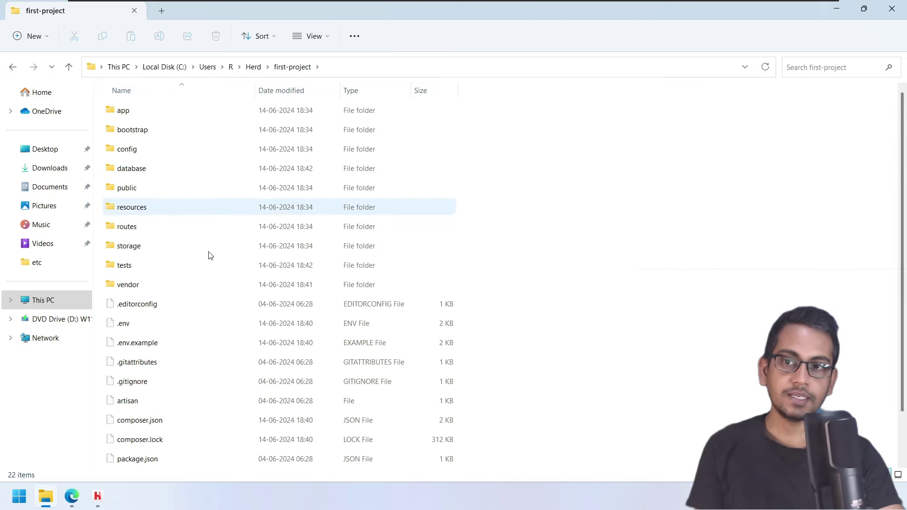
Put File Explorer away, close the first-project.test browser page, and return to Herd's Sites list
click(836, 12)
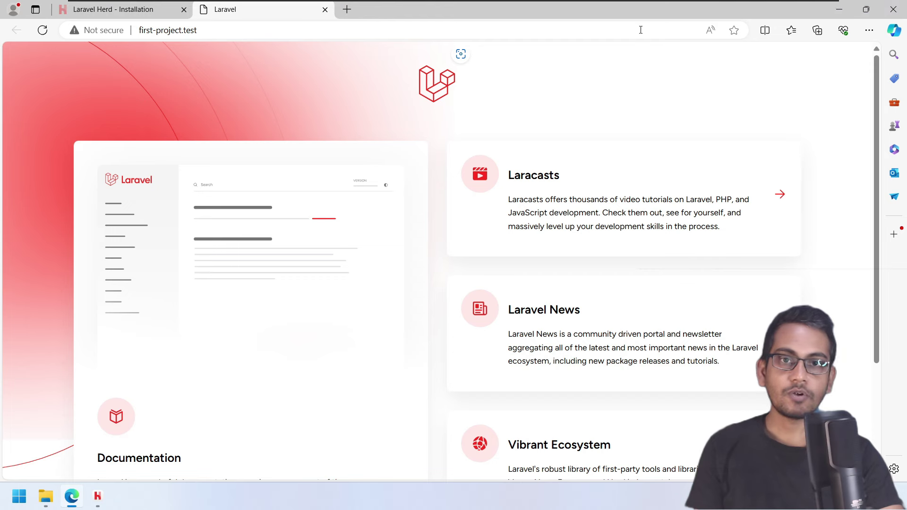
click(326, 9)
click(839, 9)
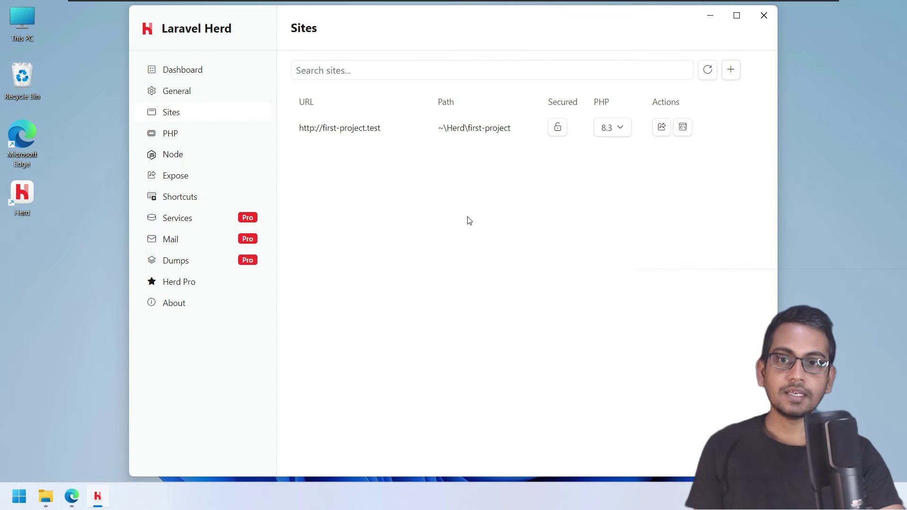
View the starter kit choices for creating a new site in Herd, and close the dialog
click(732, 72)
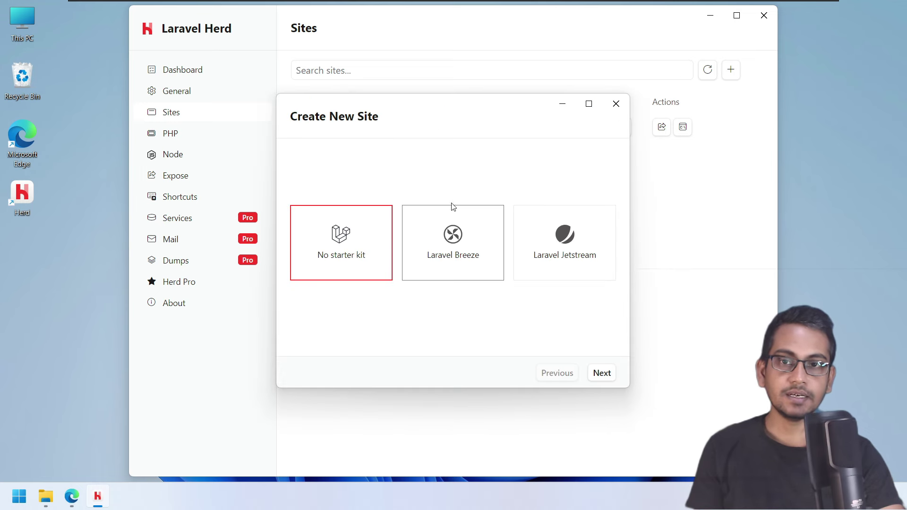
click(615, 104)
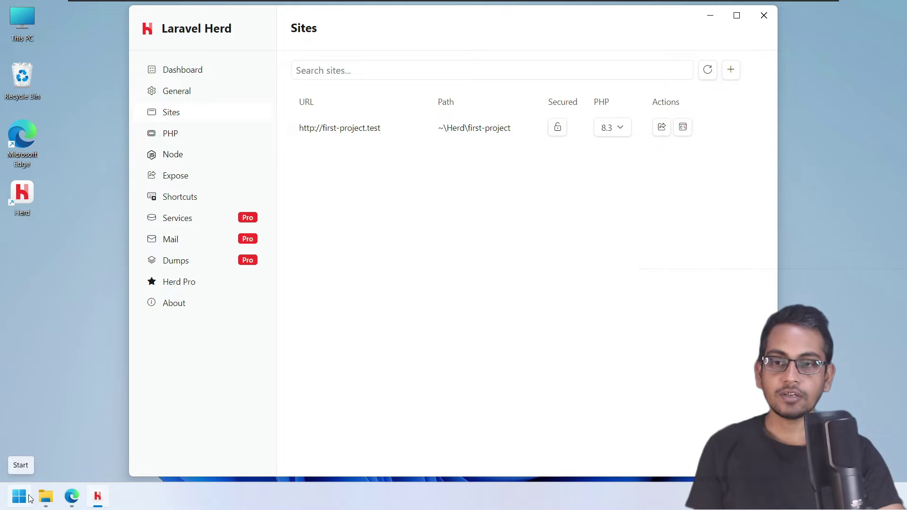
Return to the Herd folder in File Explorer and open a PowerShell window in it
click(46, 496)
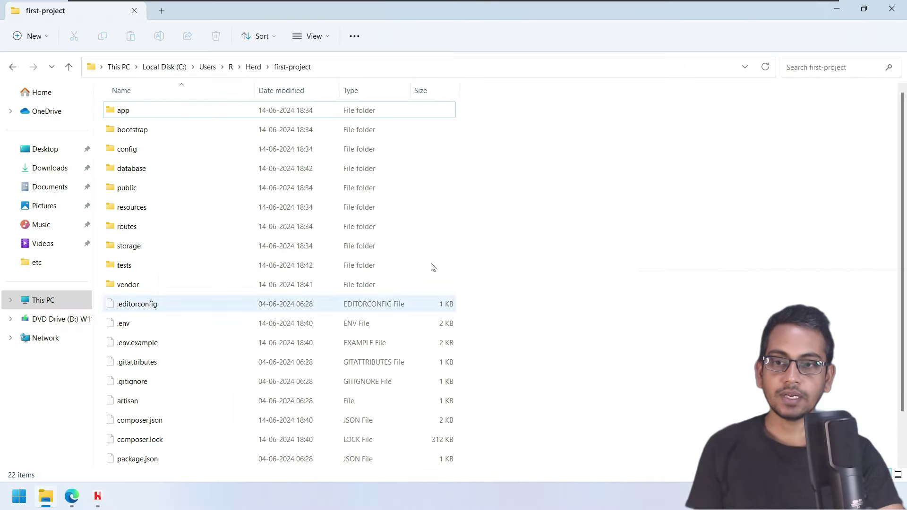
click(13, 67)
click(364, 66)
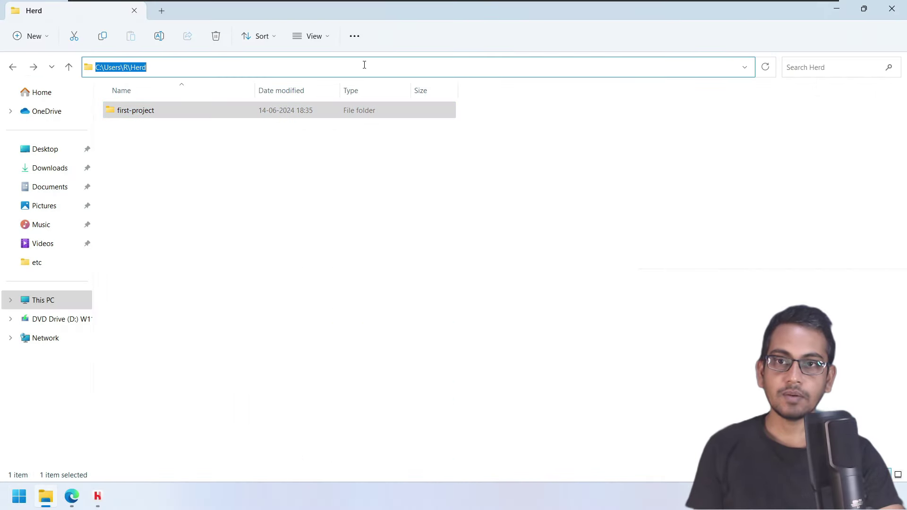
click(316, 251)
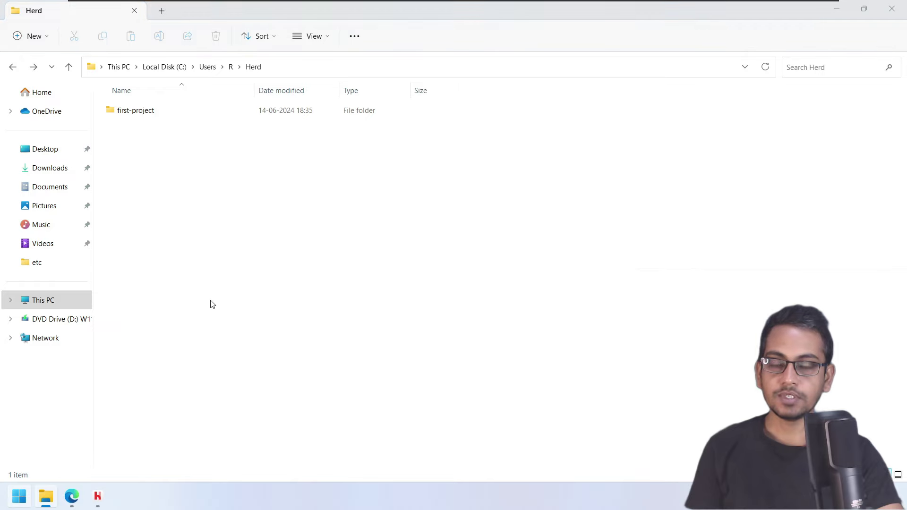
key(super)
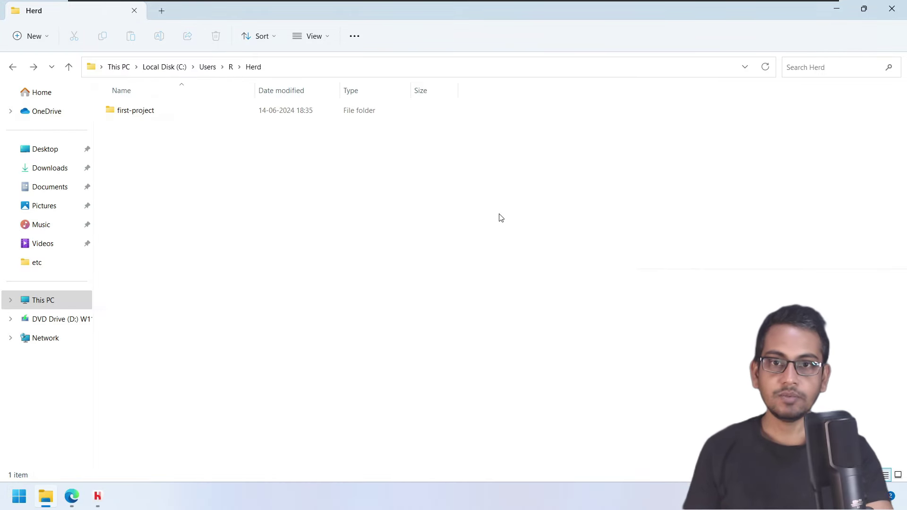
click(472, 225)
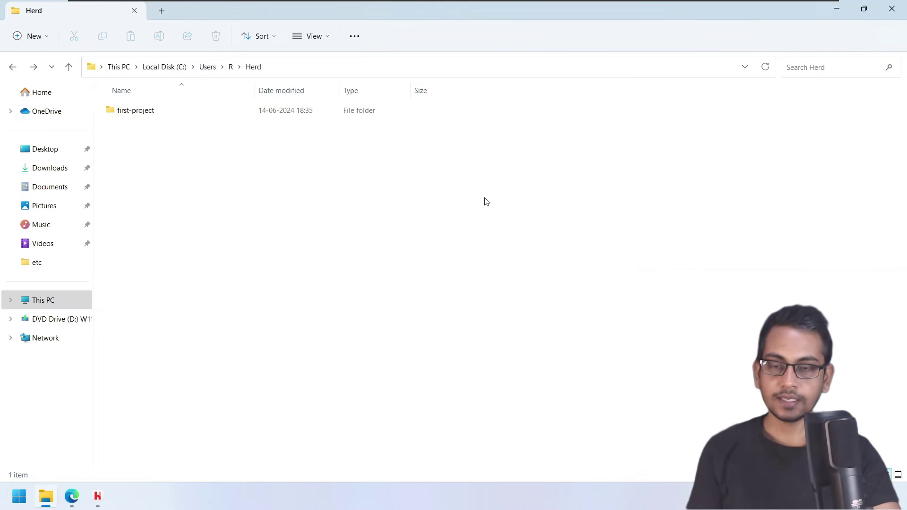
right_click(459, 191)
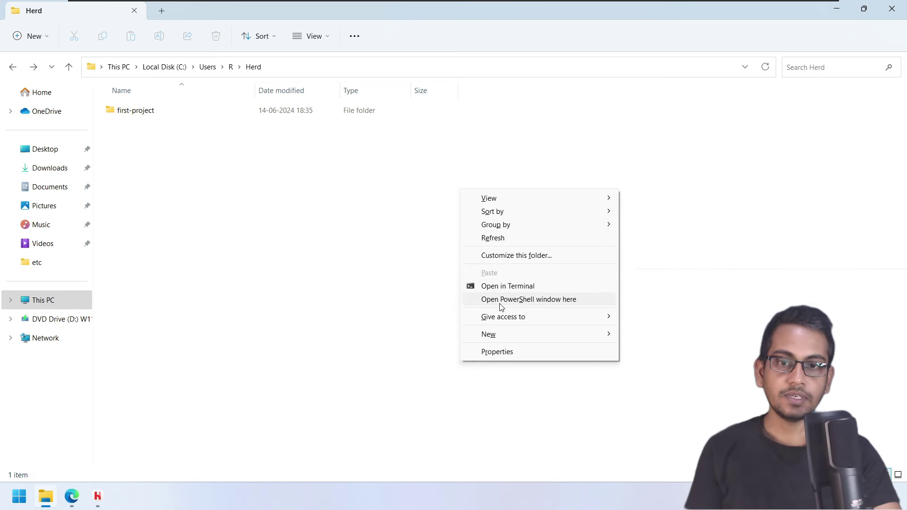
click(546, 300)
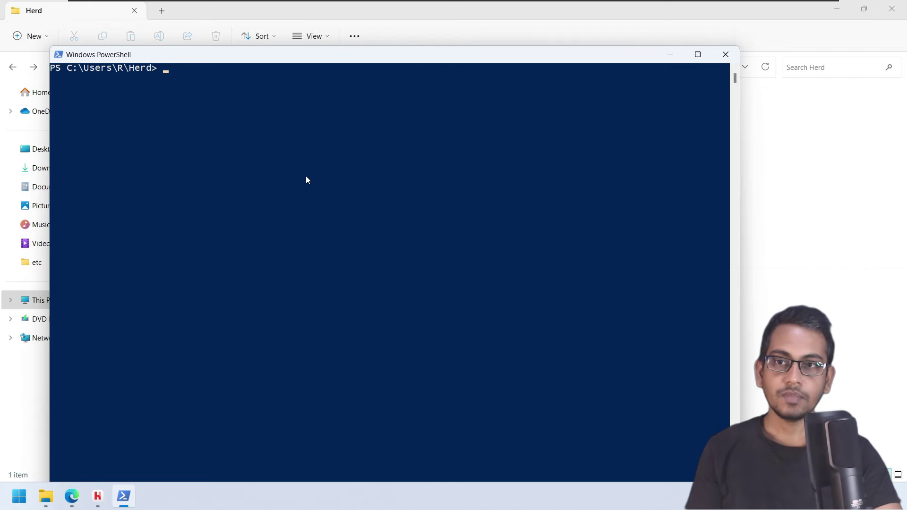
Enlarge the PowerShell text, reposition the window, and maximize it for entering commands
ctrl+scroll(305, 176, up, 4)
ctrl+scroll(306, 177, up, 2)
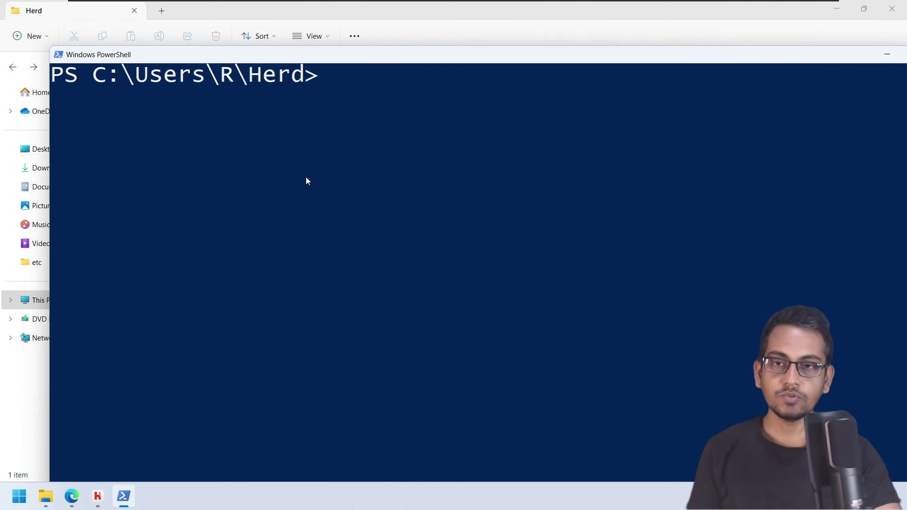
ctrl+scroll(306, 177, down, 2)
ctrl+scroll(305, 177, down, 1)
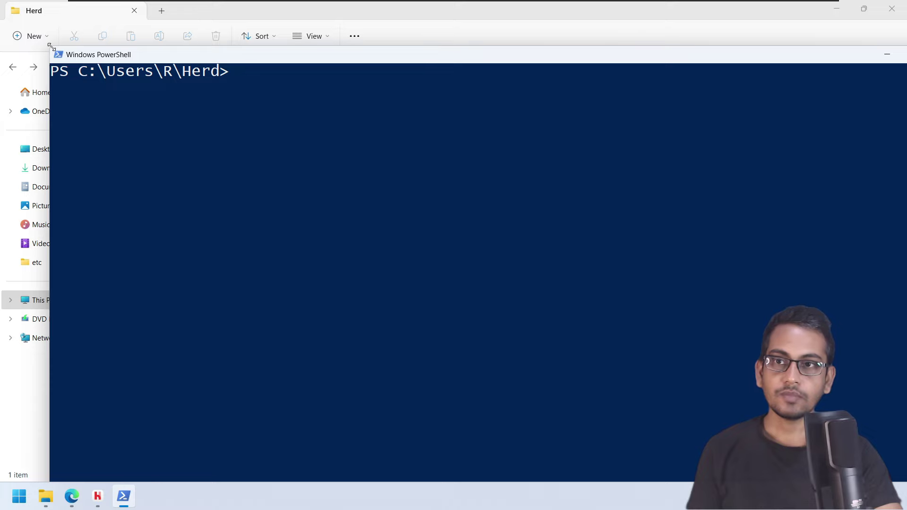
drag(50, 46, 426, 280)
drag(551, 289, 303, 103)
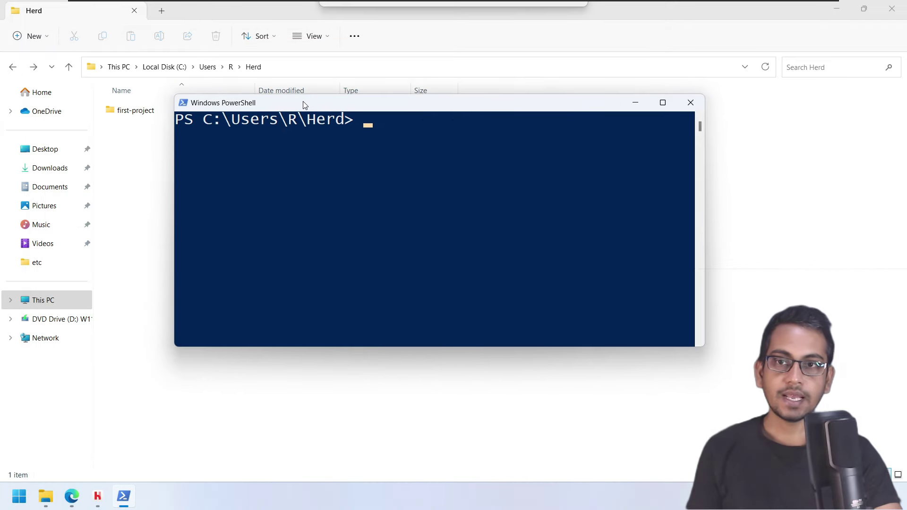
double_click(341, 118)
click(406, 135)
key(Escape)
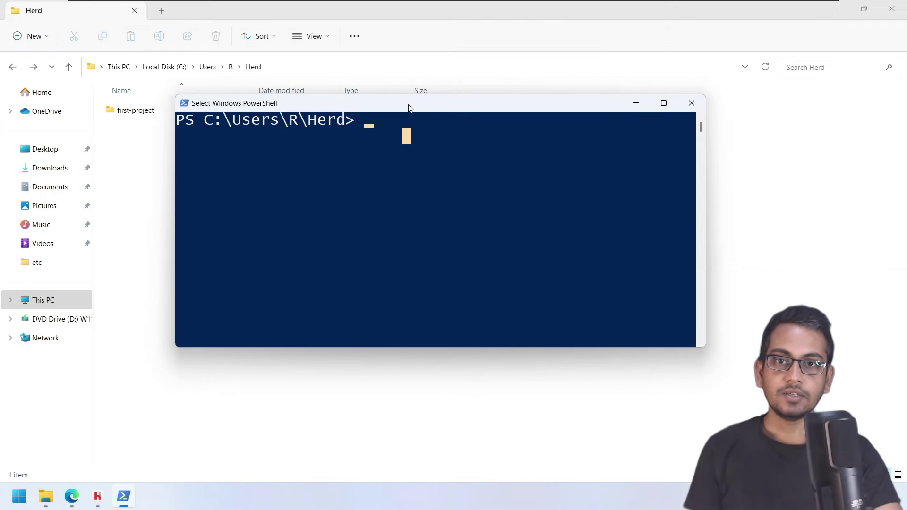
key(super+Up)
click(412, 120)
Check the installed Laravel installer version with laravel --version and highlight the version number
text(laravel new)
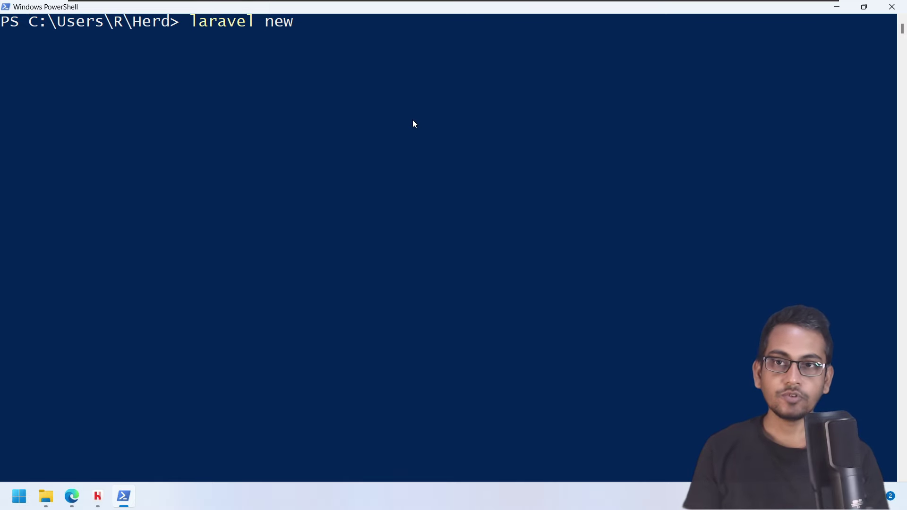
key(BackSpace)
key(BackSpace)
key(BackSpace)
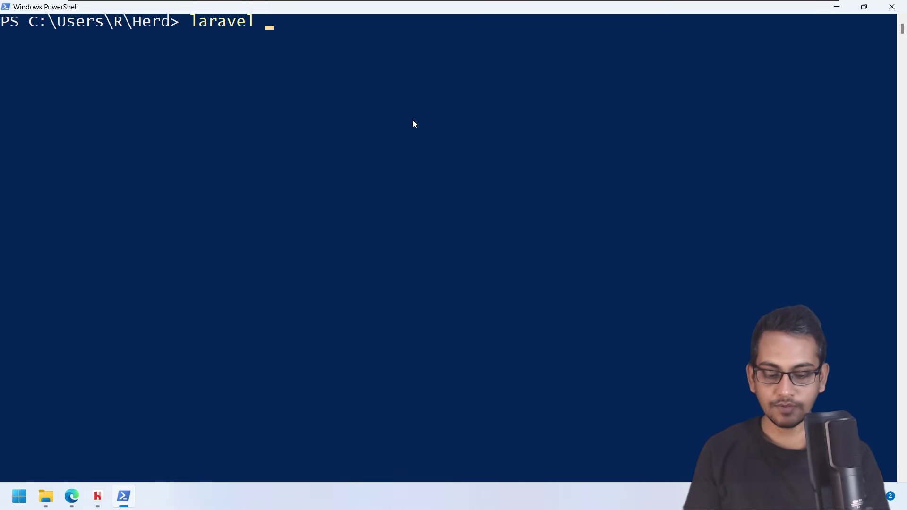
text(--version)
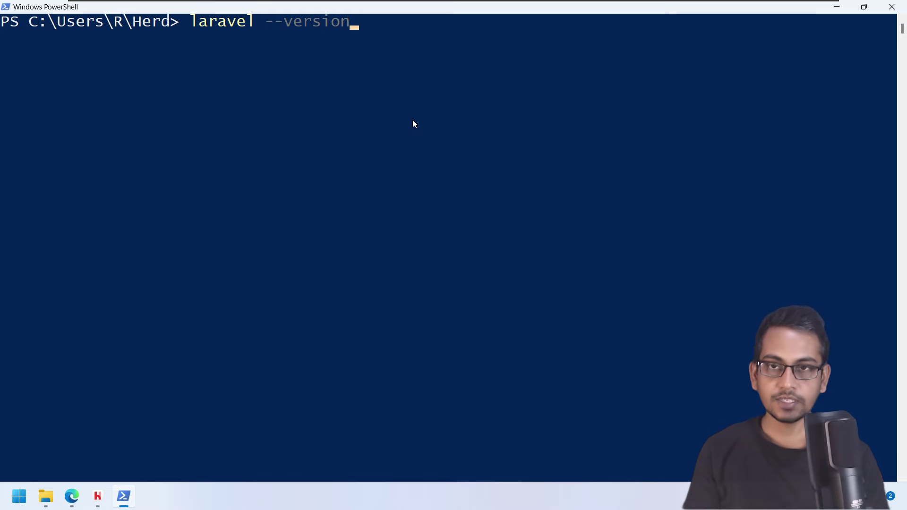
key(Return)
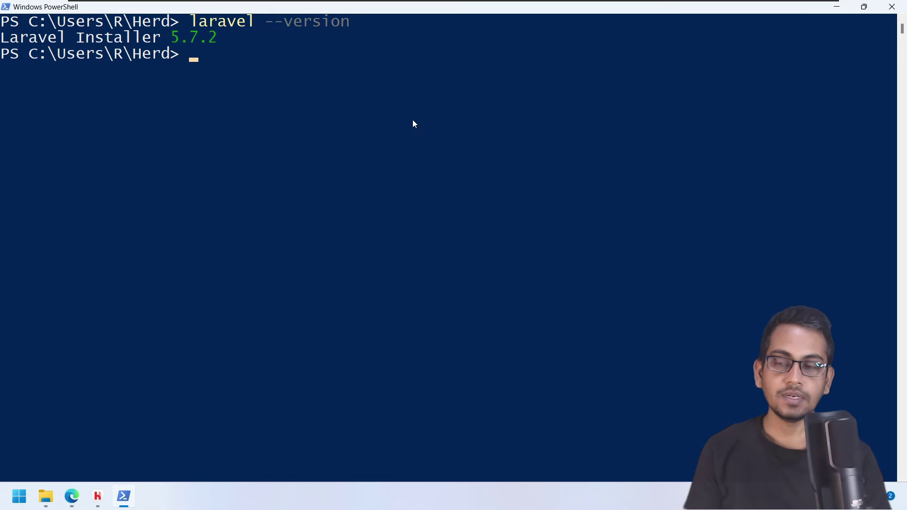
drag(217, 38, 171, 37)
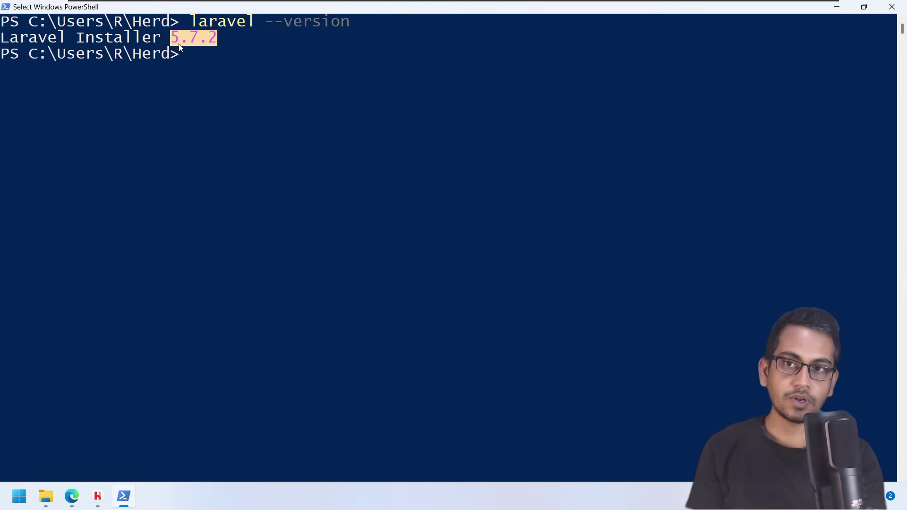
Clear the PowerShell screen and run laravel new second-project in the Herd folder
click(246, 61)
text(cls)
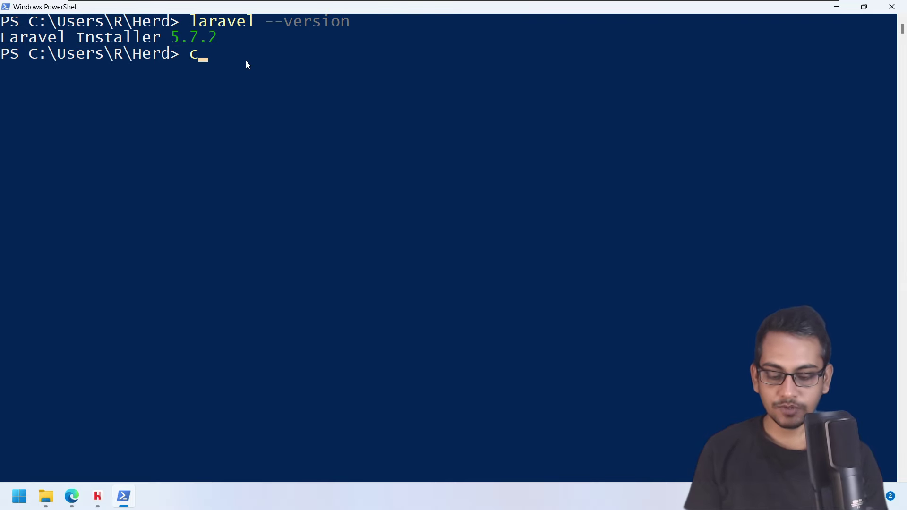
key(Return)
text(laravel )
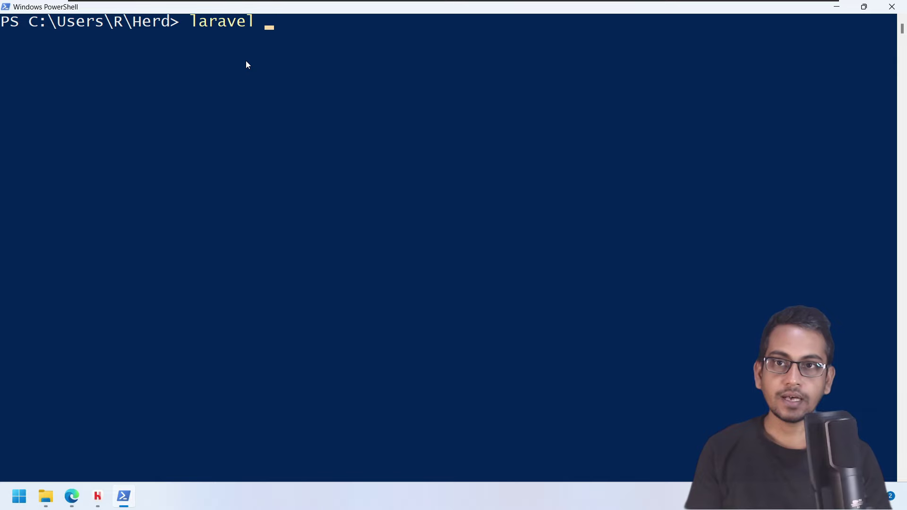
text(new sec)
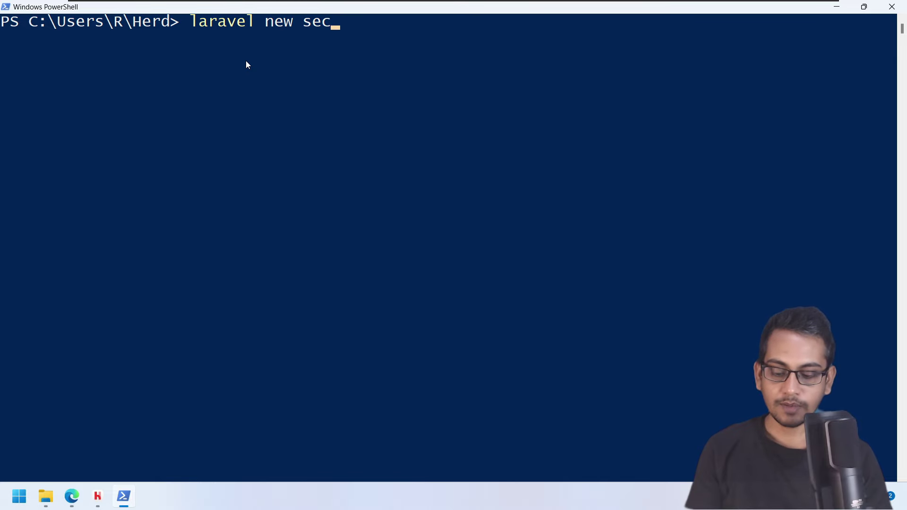
text(ond-project)
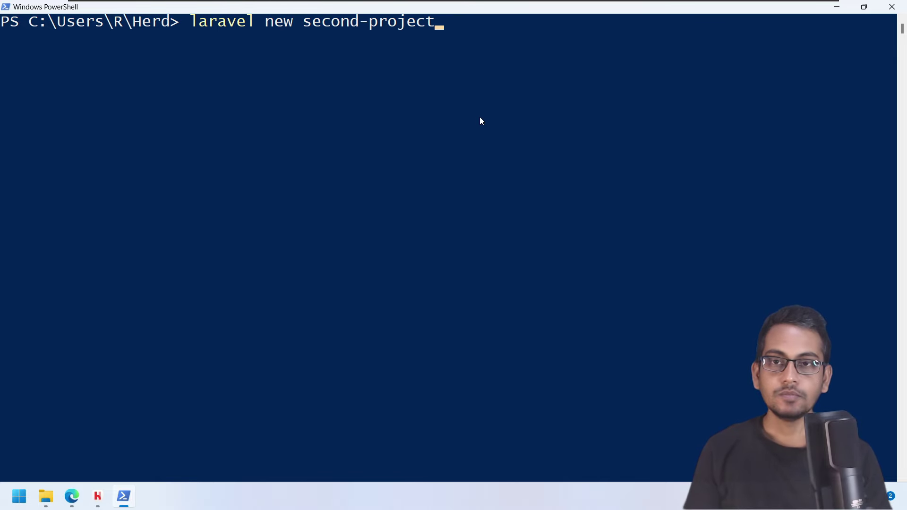
key(Return)
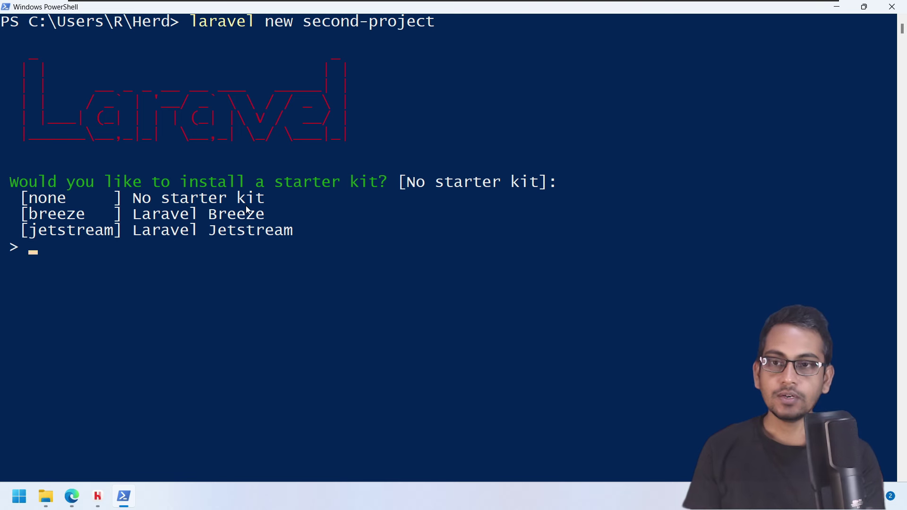
Highlight the starter kit options in the Laravel installer and answer the starter kit question with none
double_click(60, 202)
drag(94, 216, 30, 201)
drag(112, 231, 29, 231)
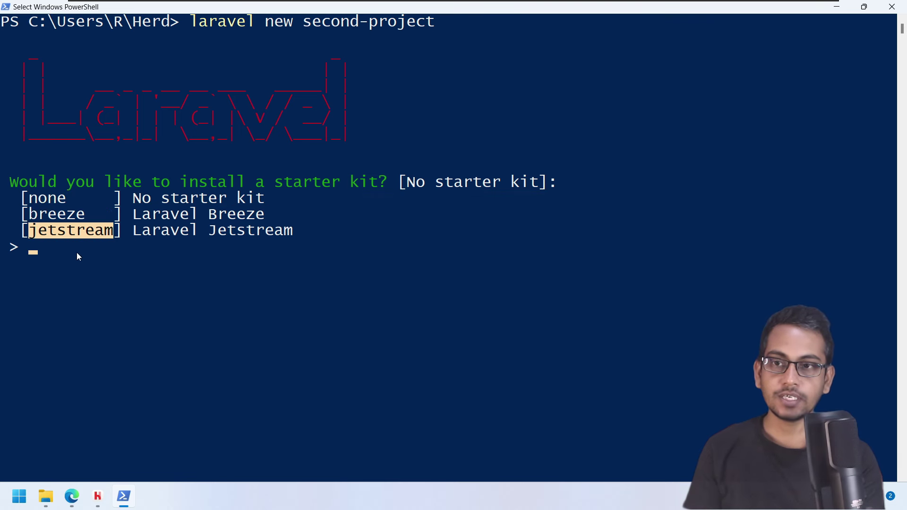
click(77, 253)
text(none)
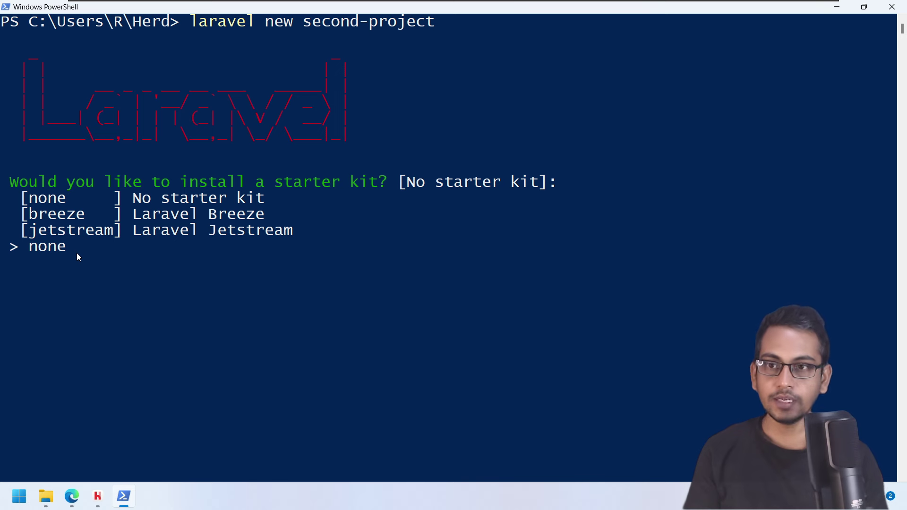
key(Return)
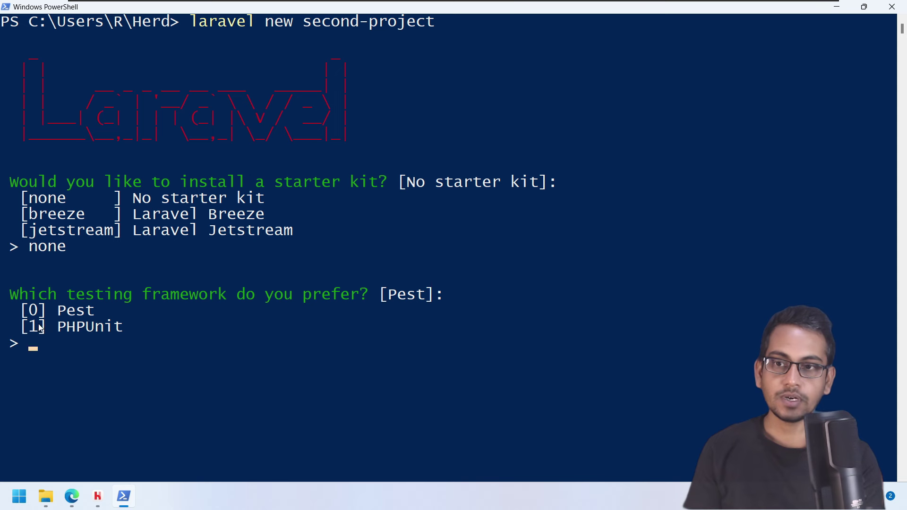
Choose option 0 (Pest) as the testing framework and sqlite as the application's database
text(0)
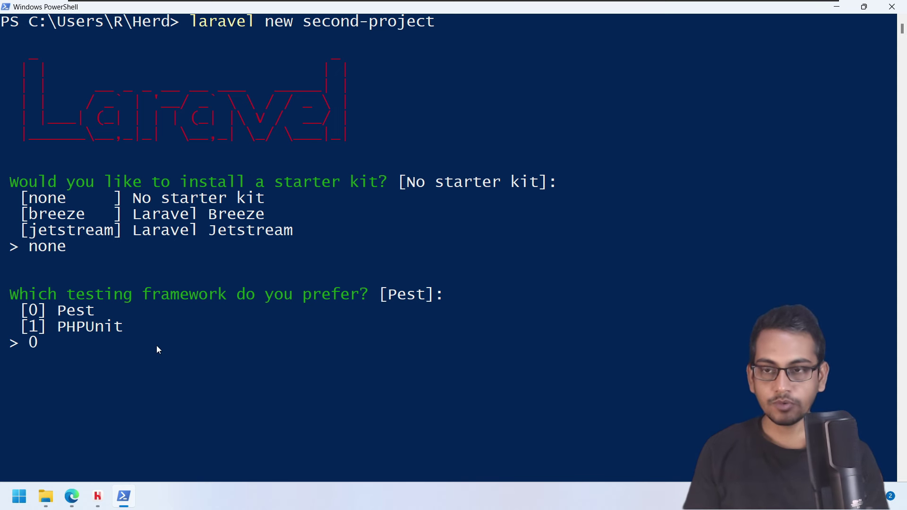
key(Return)
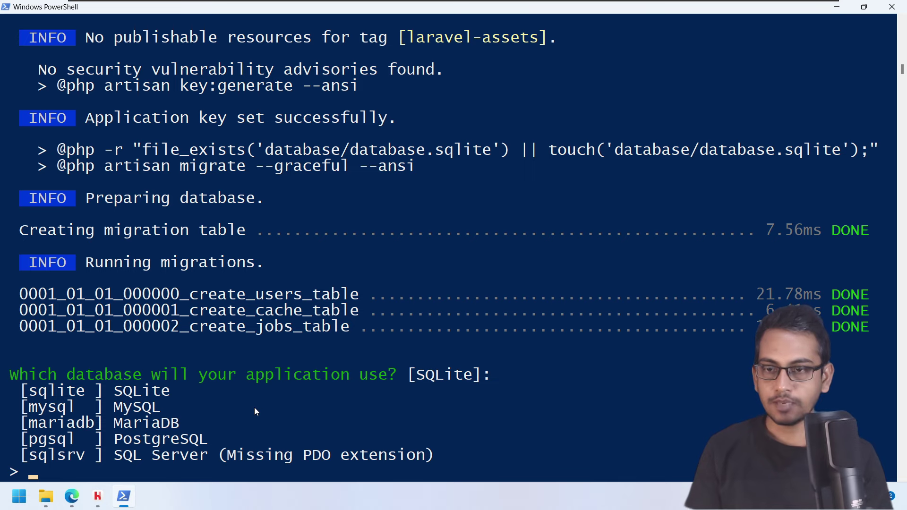
text(sqlite)
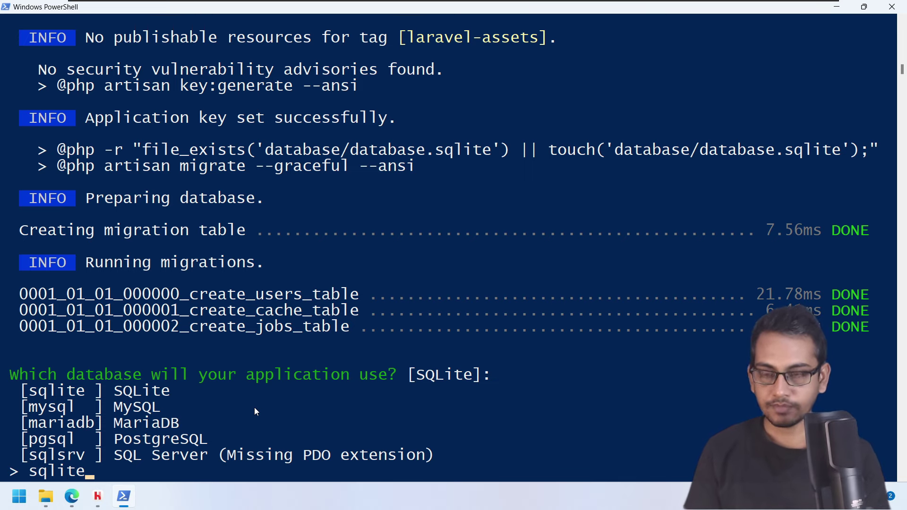
key(Return)
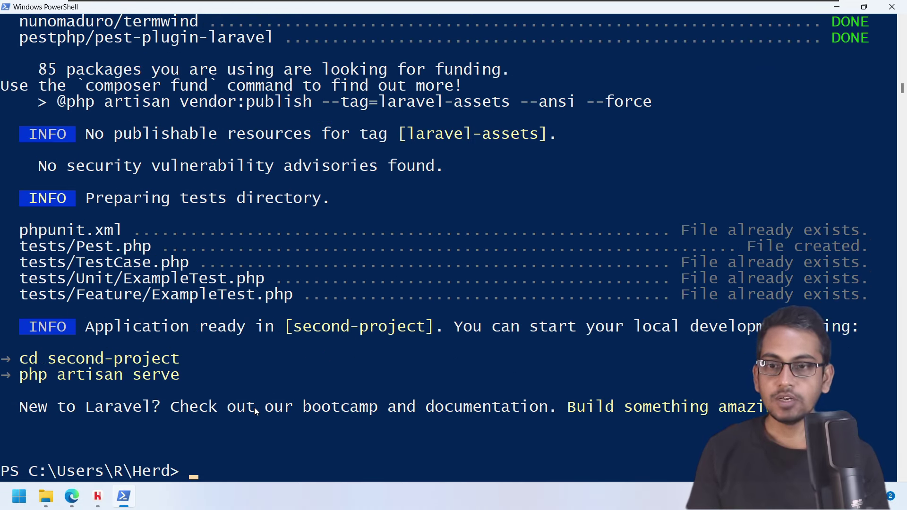
Highlight the suggested cd second-project and php artisan serve commands, then close PowerShell with the exit command
drag(20, 359, 189, 374)
click(216, 376)
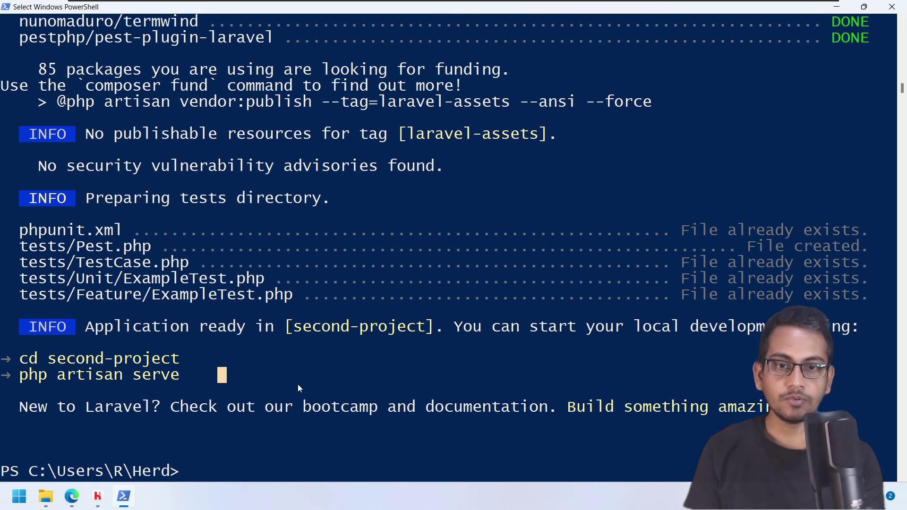
click(620, 212)
text(exit)
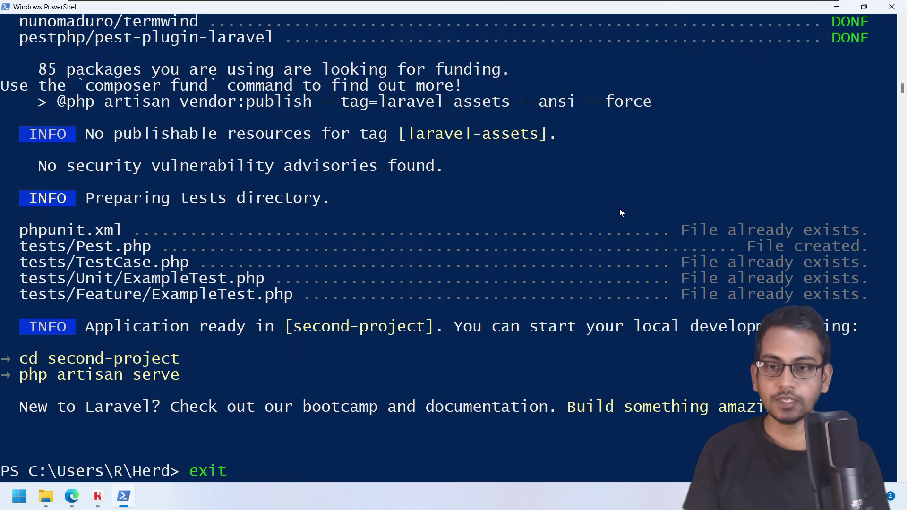
key(Return)
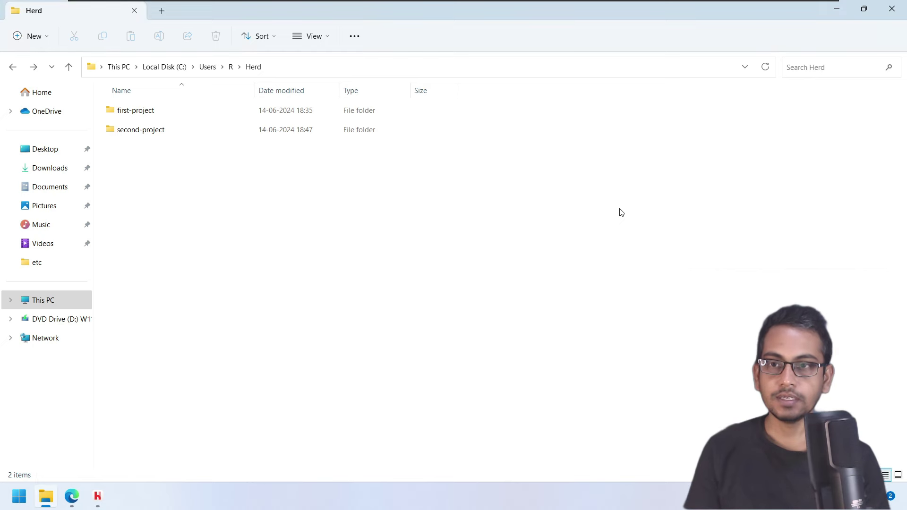
View the files inside the second-project folder, return to the Herd folder, and minimize File Explorer
click(165, 135)
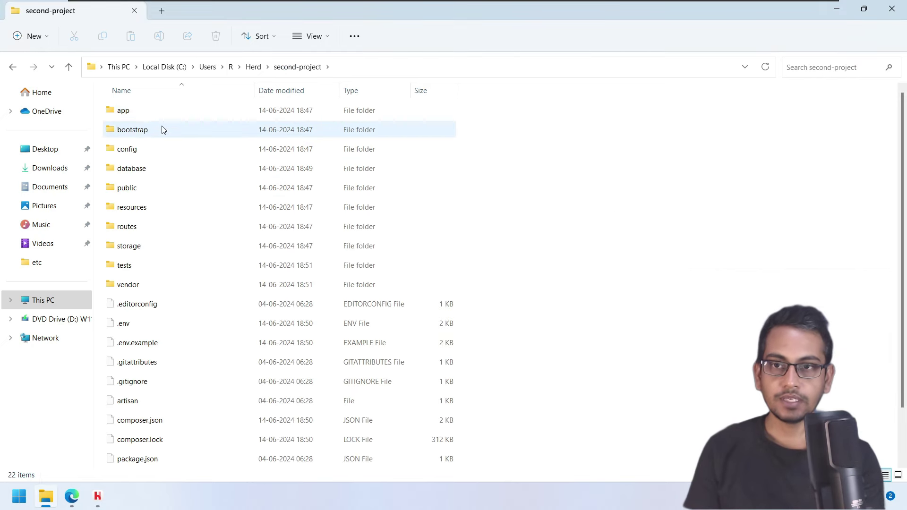
click(12, 67)
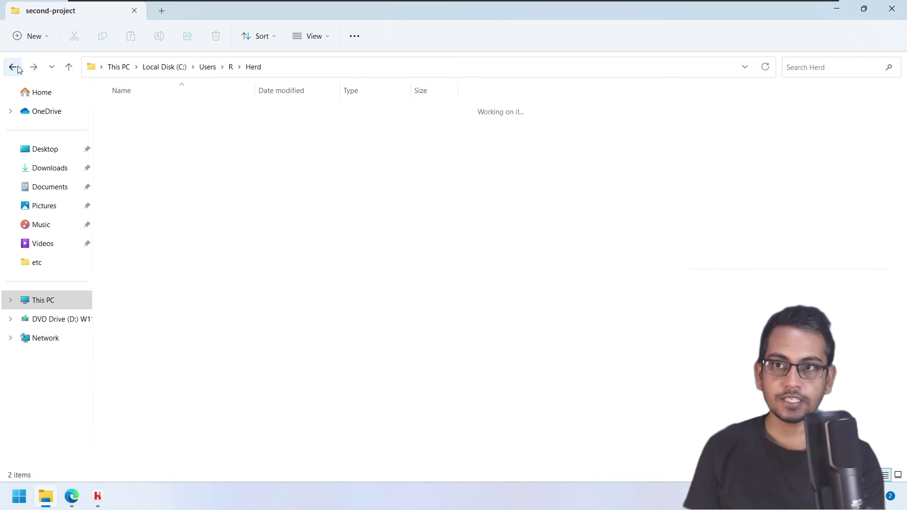
click(233, 196)
click(837, 10)
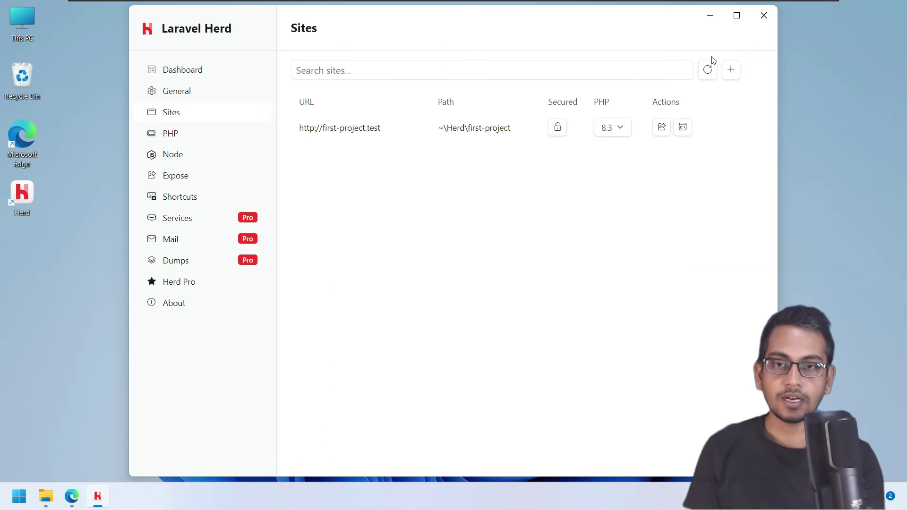
Close the Herd window, refresh the desktop, and reopen Herd from its desktop shortcut to show the Sites list
click(762, 18)
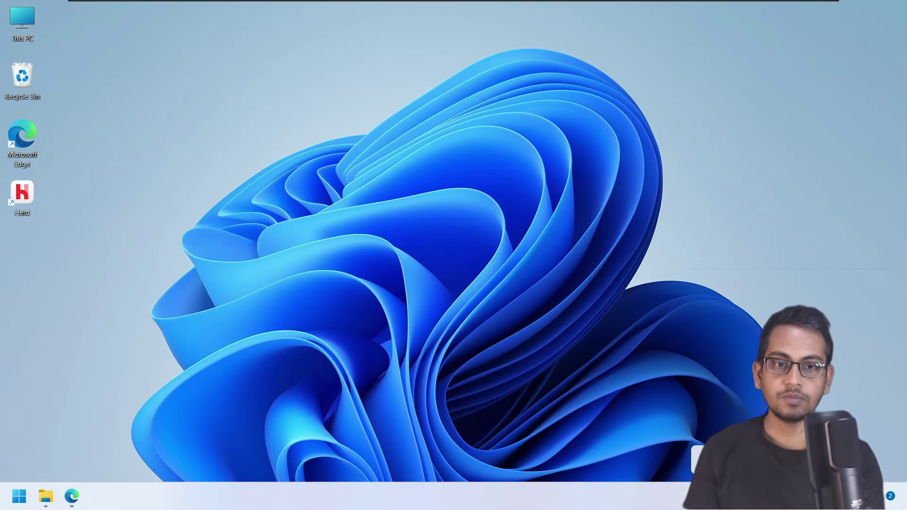
right_click(431, 190)
click(477, 242)
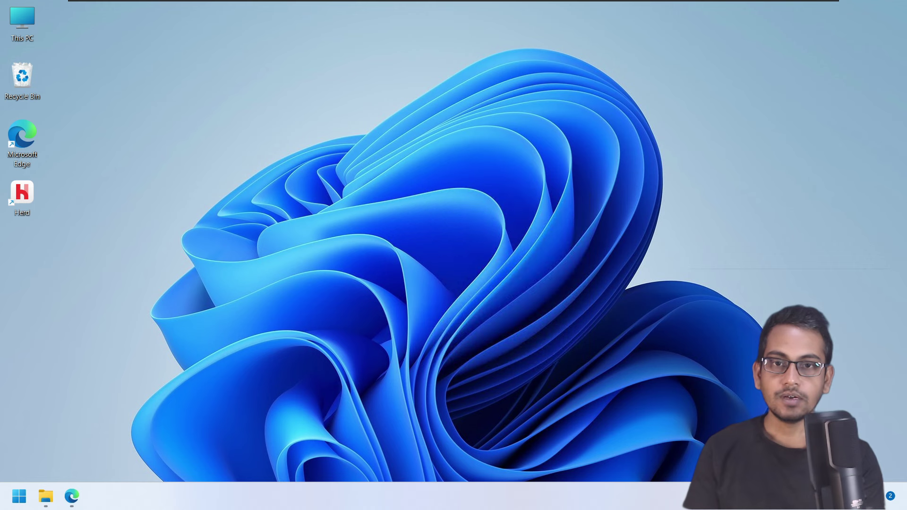
right_click(28, 199)
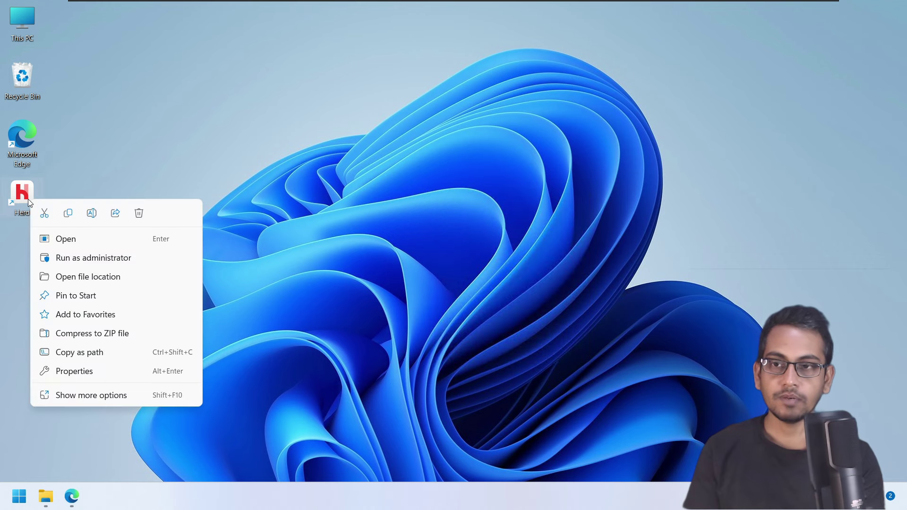
click(65, 233)
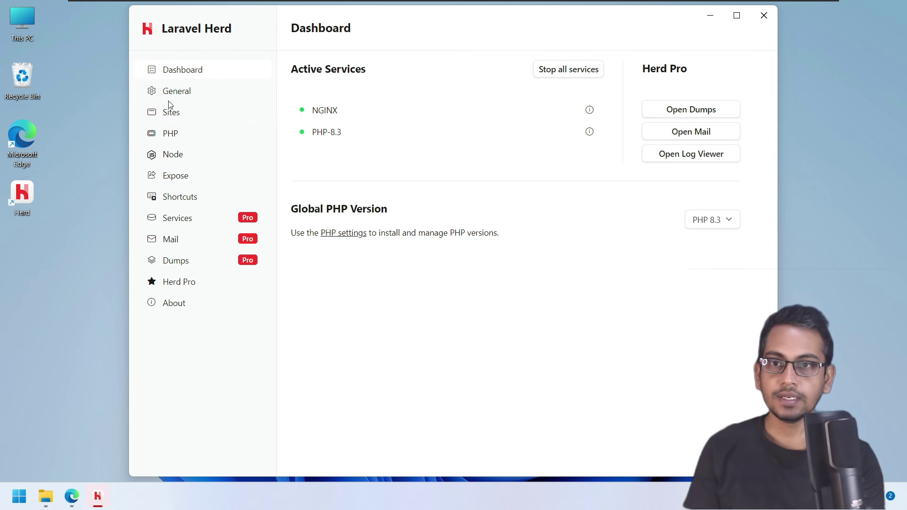
click(179, 114)
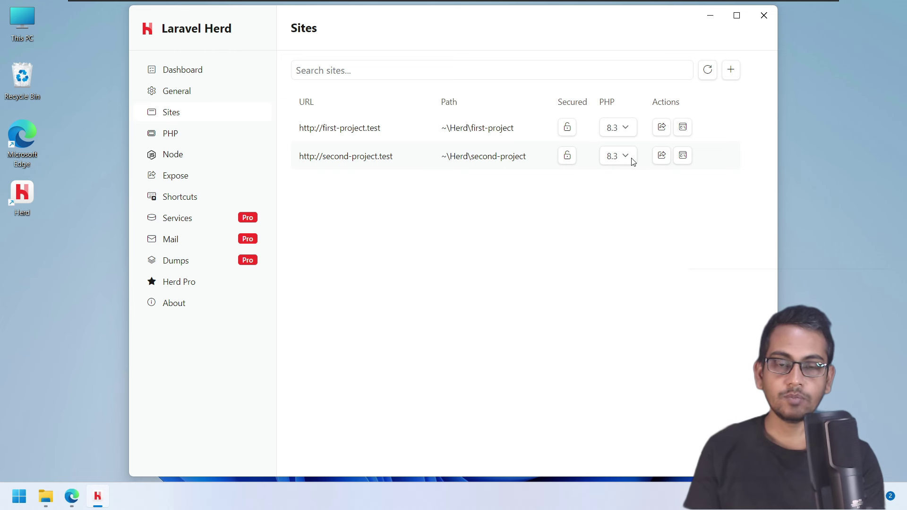
Open the second-project site in the browser, highlight its address, look over the page, and return to Herd
click(662, 156)
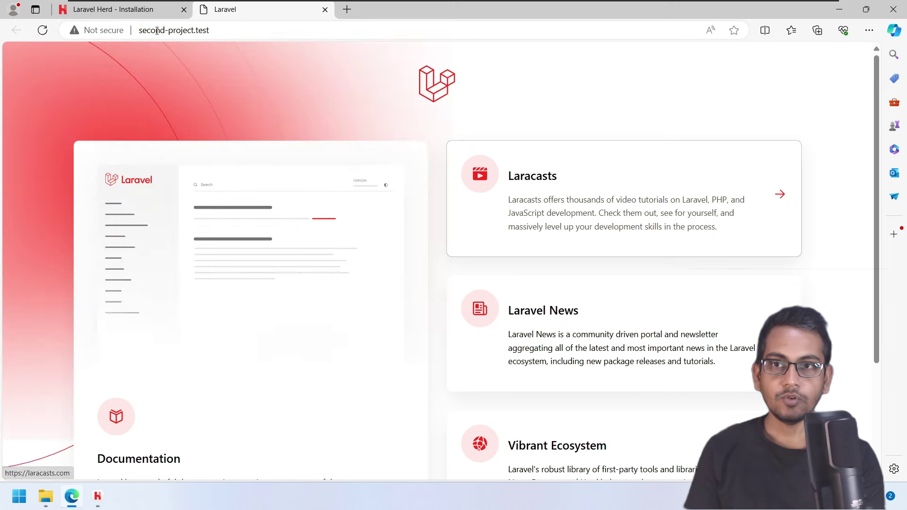
drag(153, 31, 222, 32)
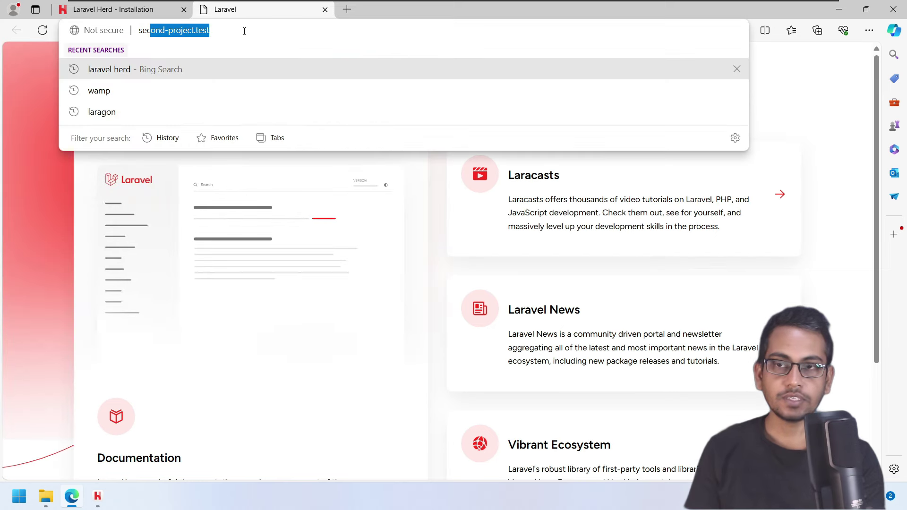
click(244, 32)
click(41, 146)
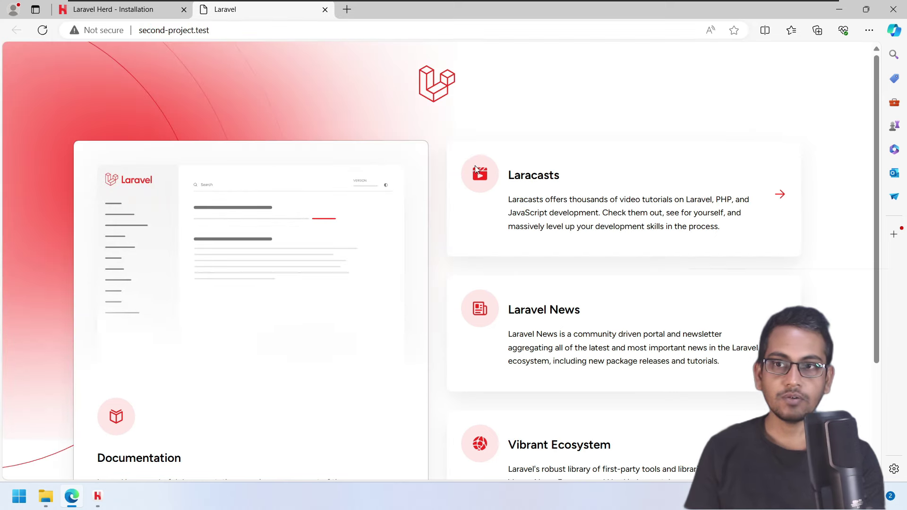
scroll(475, 170, down, 6)
scroll(502, 166, up, 6)
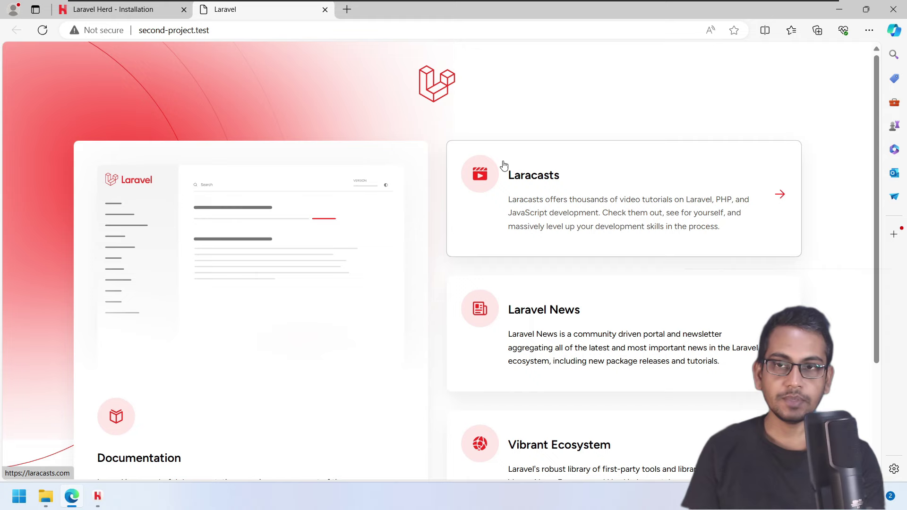
click(842, 9)
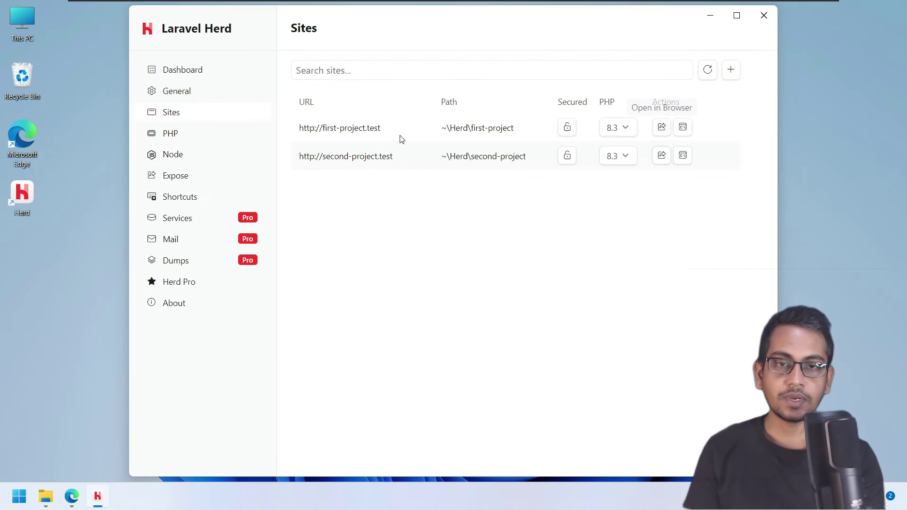
Open the first-project site from Herd in the browser and highlight its address
click(661, 128)
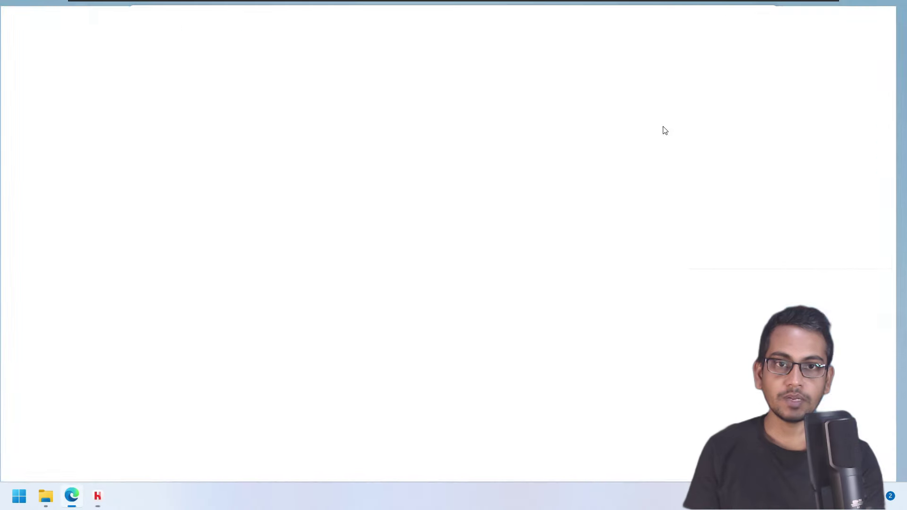
click(154, 31)
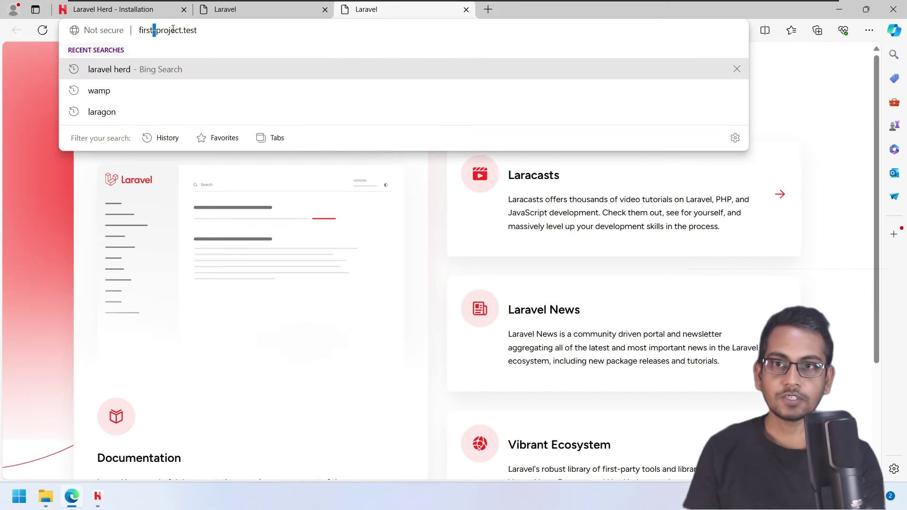
drag(156, 31, 211, 22)
click(237, 33)
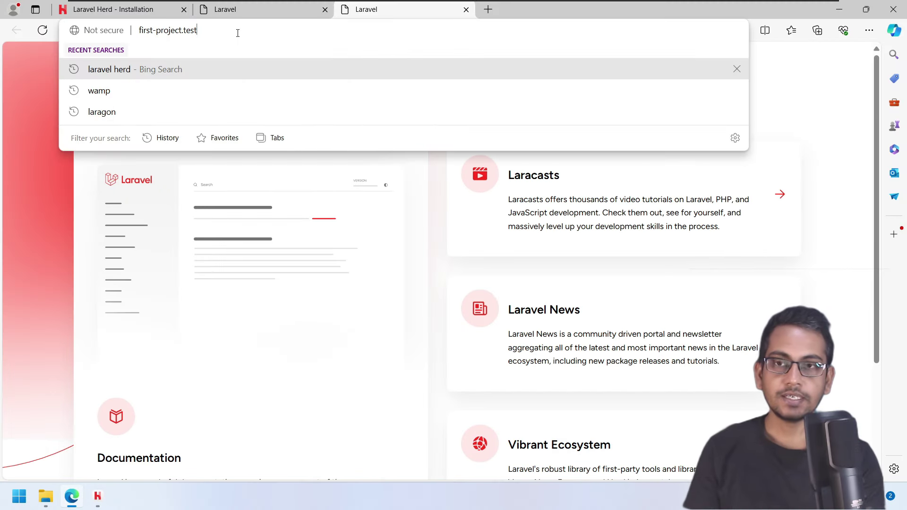
click(42, 120)
Compare the second-project and first-project browser tabs, close the first-project tab, and minimize the browser
click(260, 12)
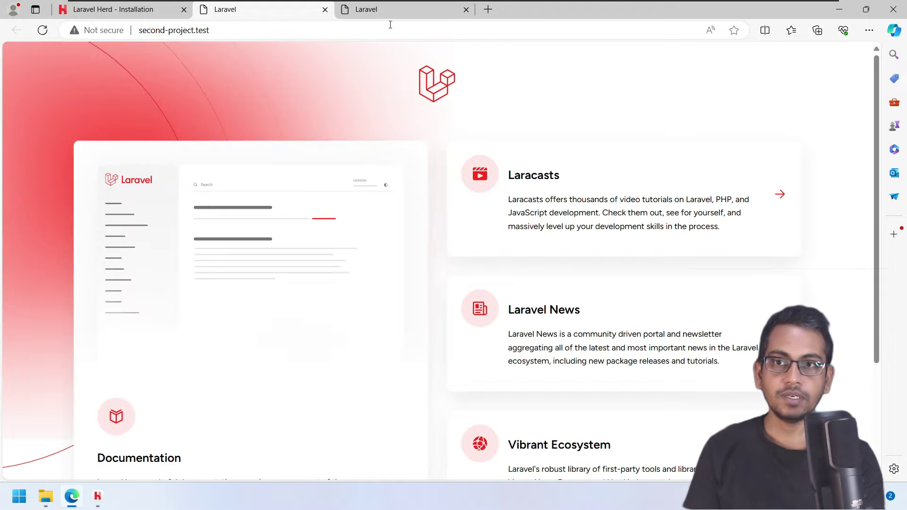
click(396, 11)
click(235, 28)
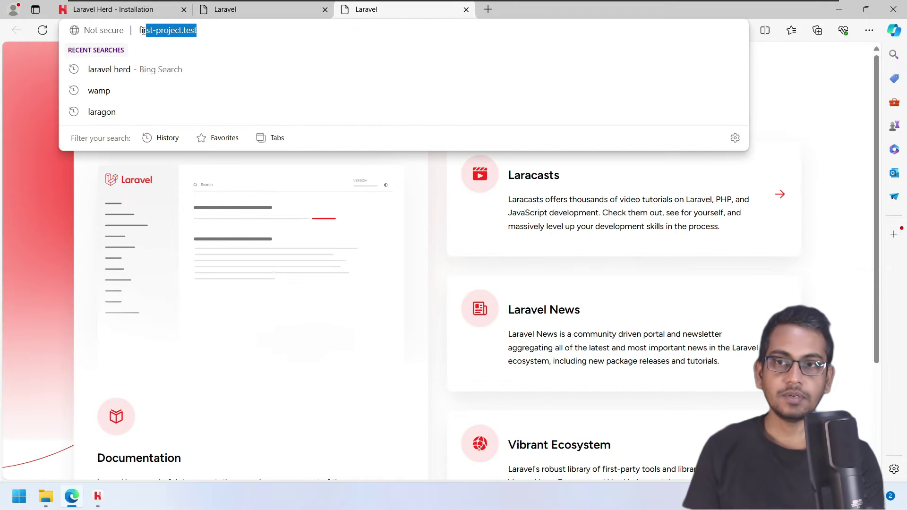
click(30, 106)
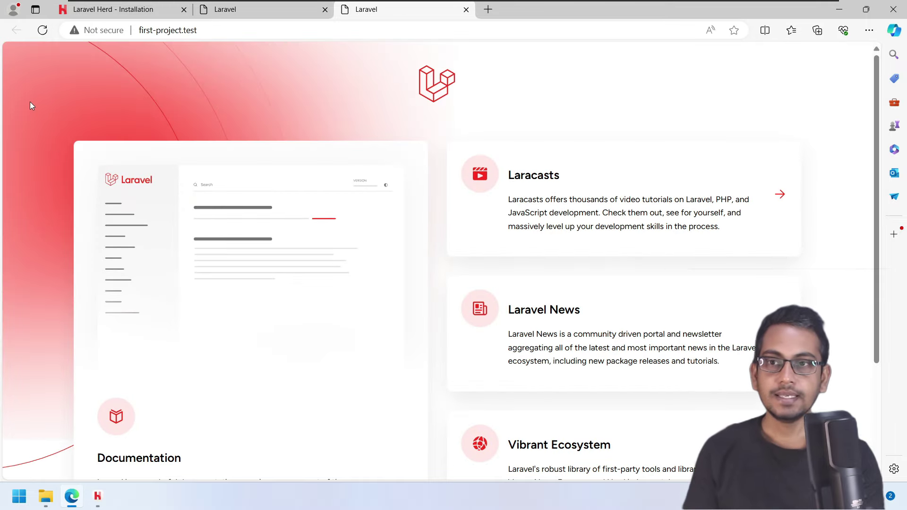
click(467, 9)
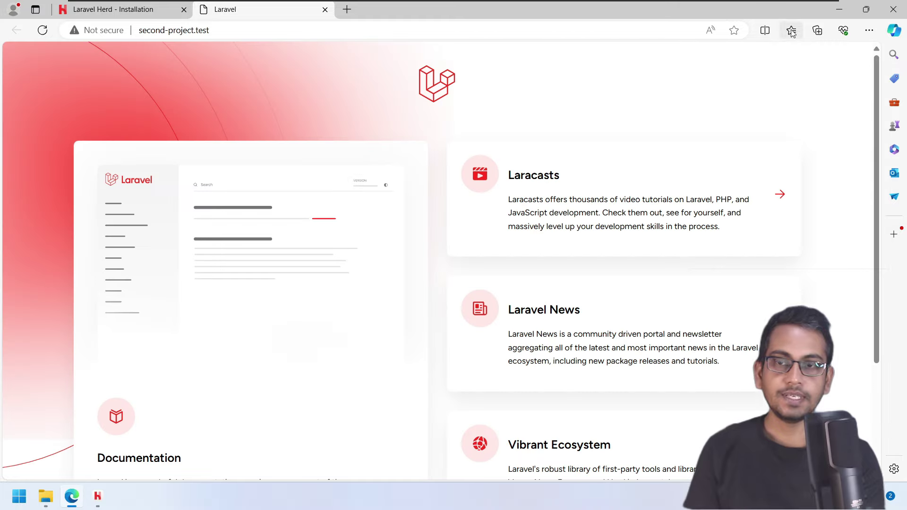
click(839, 9)
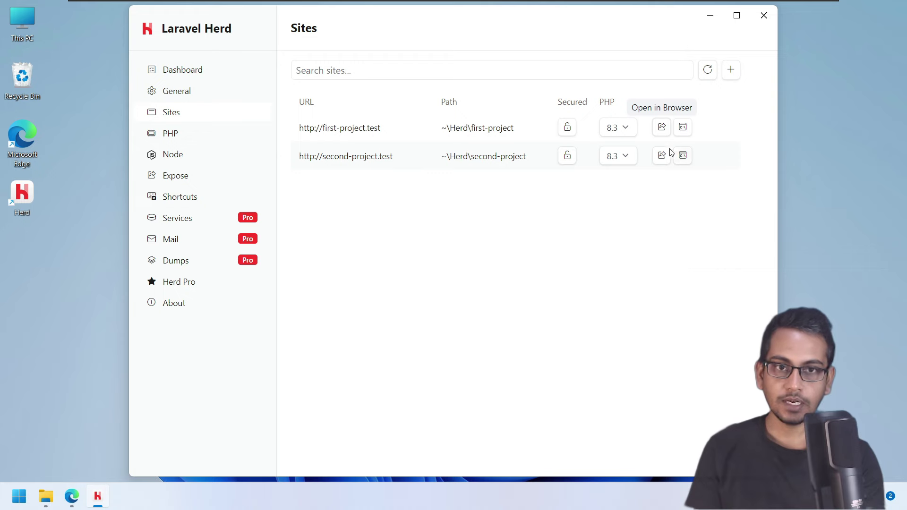
View the second-project folder in File Explorer, go back to the Herd folder, and switch to Microsoft Edge showing second-project.test
click(46, 499)
double_click(146, 133)
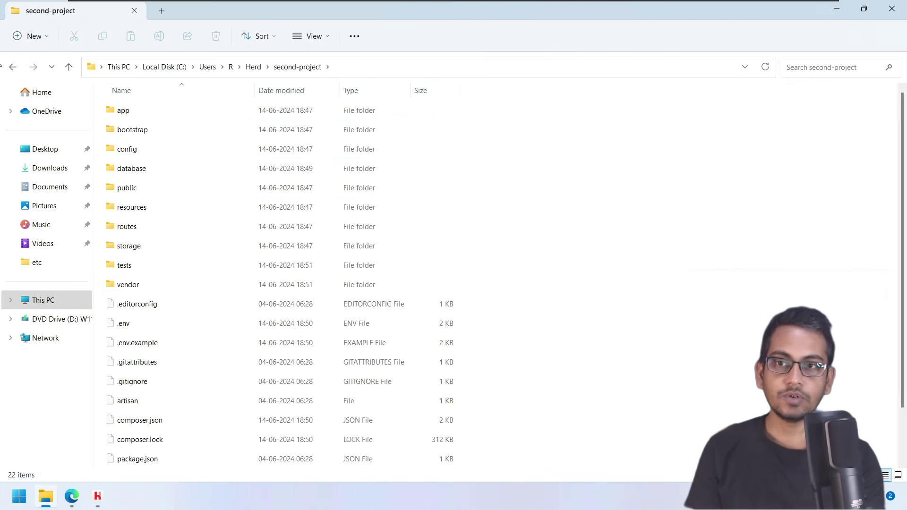
click(12, 69)
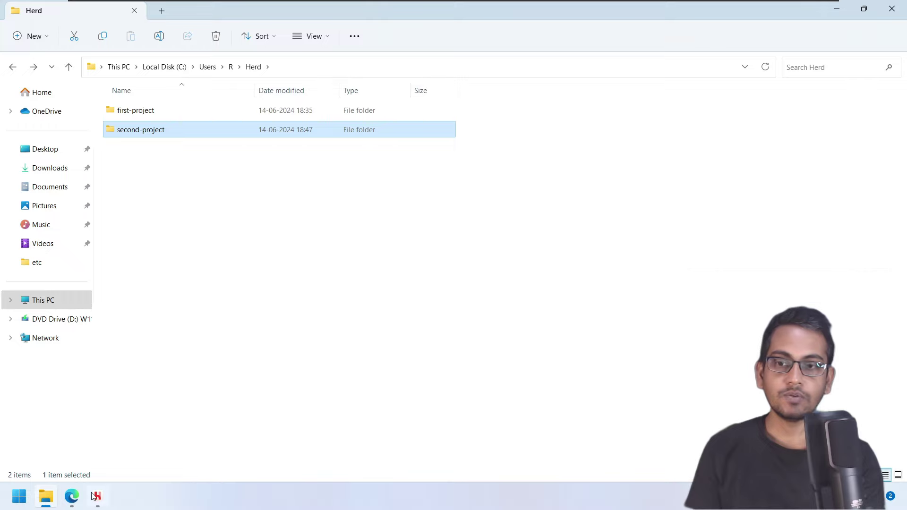
click(71, 496)
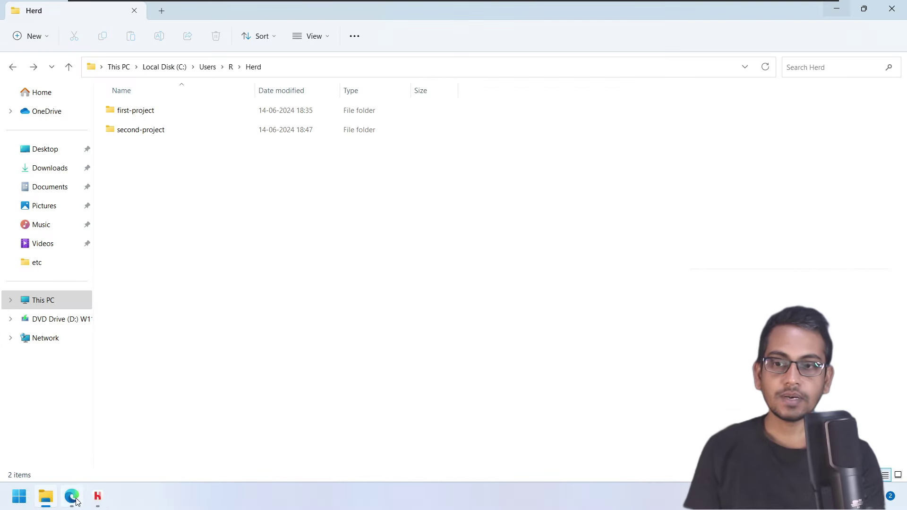
click(71, 496)
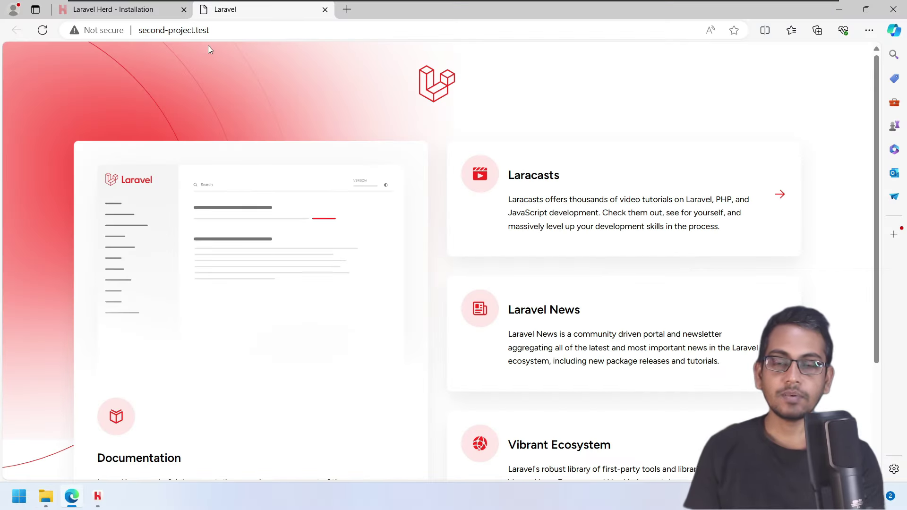
Copy the second-project.test address, paste it into a new browser tab to inspect its protocol, and close that tab
click(203, 32)
double_click(201, 33)
triple_click(232, 34)
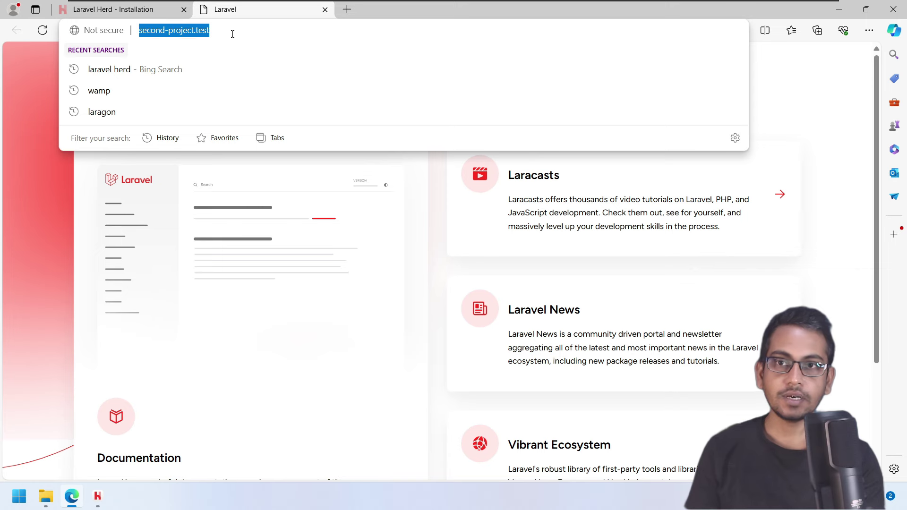
key(ctrl+c)
click(347, 10)
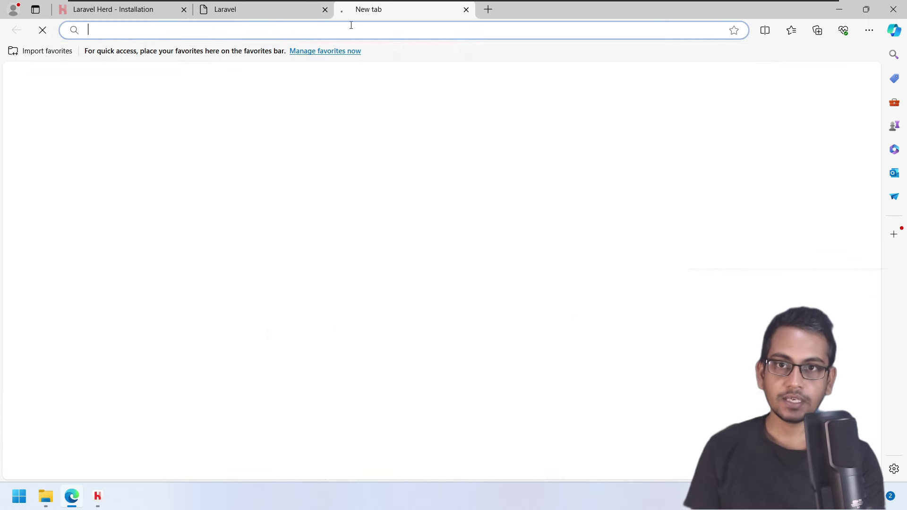
key(ctrl+v)
drag(98, 30, 147, 30)
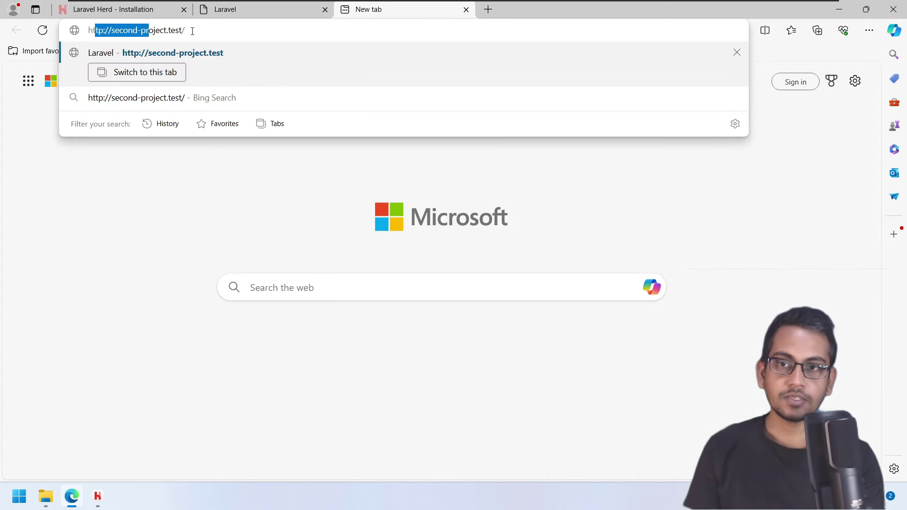
click(241, 207)
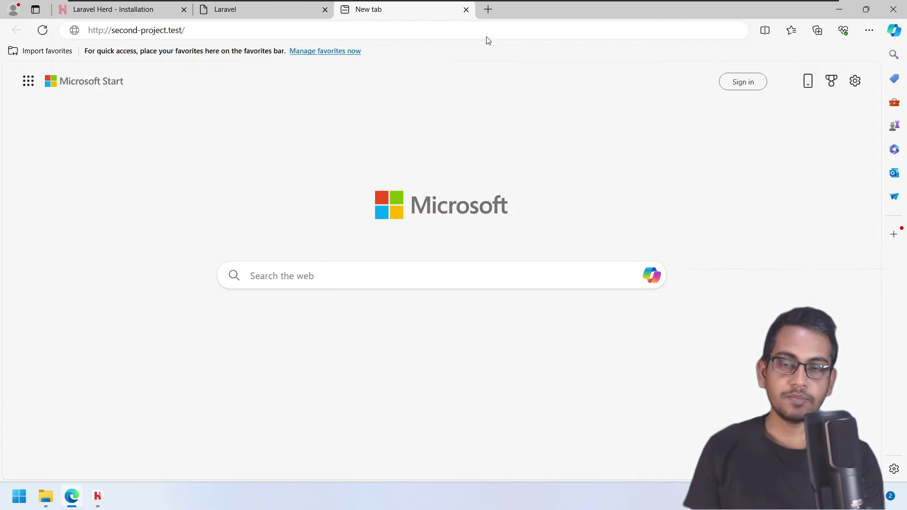
click(465, 10)
click(569, 77)
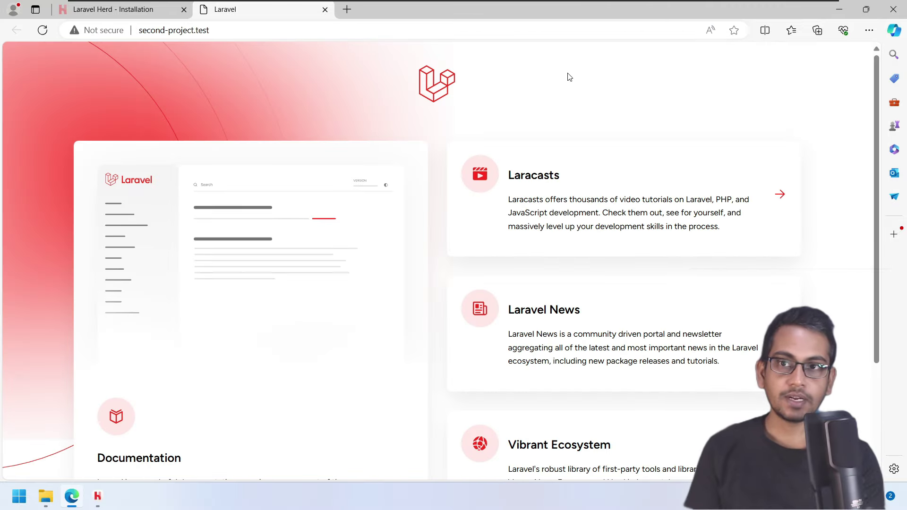
Return to Herd's site list and secure the second-project site with HTTPS, allowing the Windows PowerShell permission requests
click(846, 13)
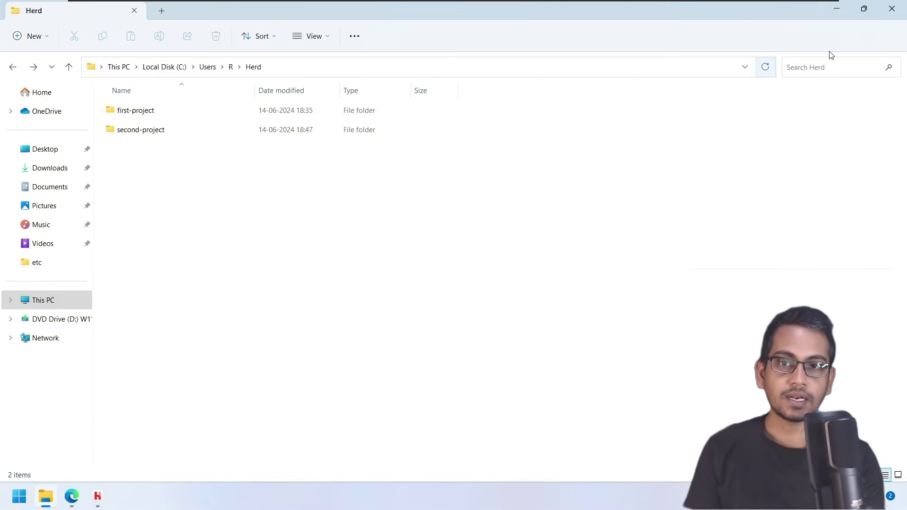
click(846, 11)
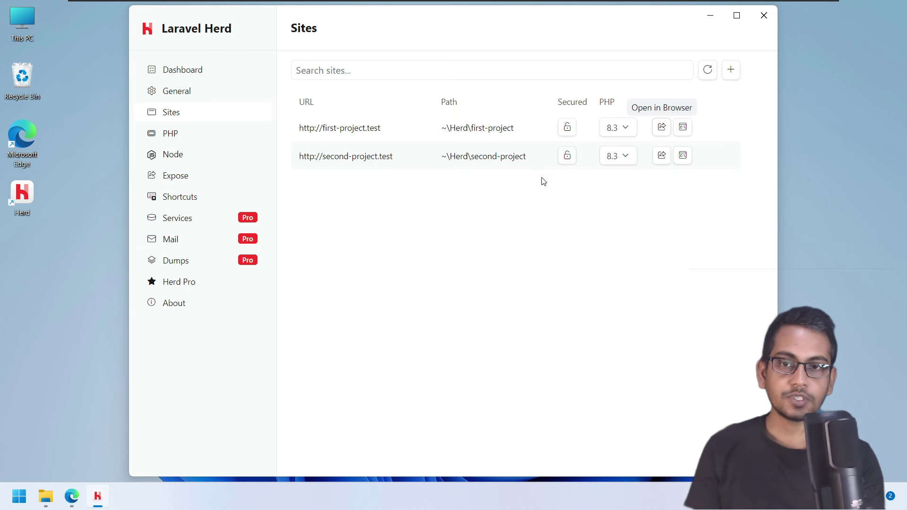
click(570, 161)
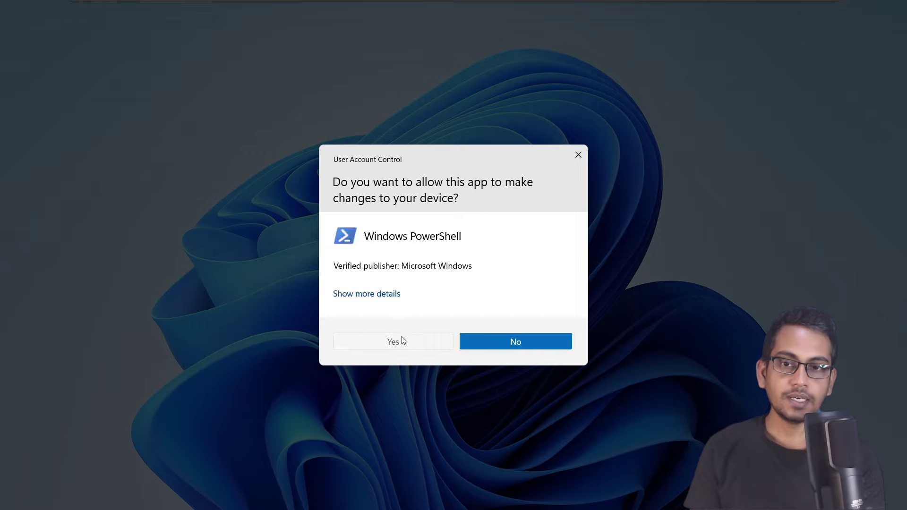
click(402, 340)
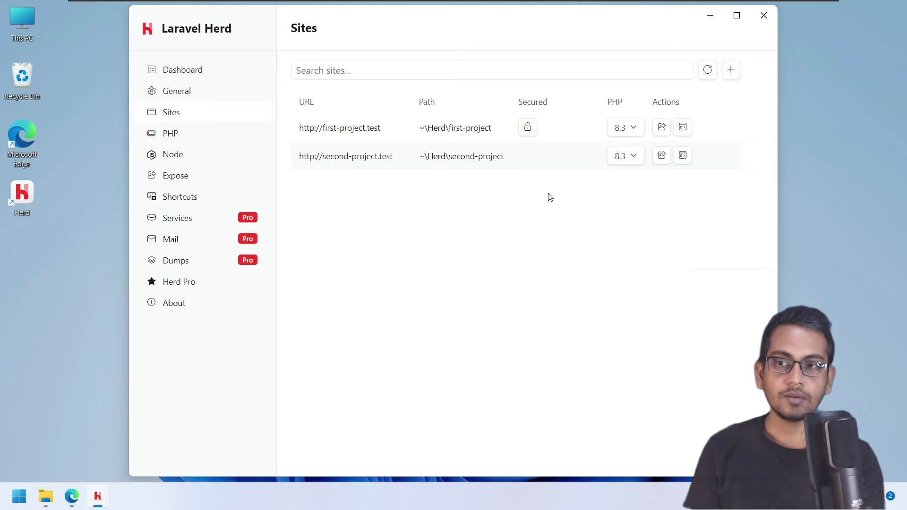
click(529, 160)
click(401, 344)
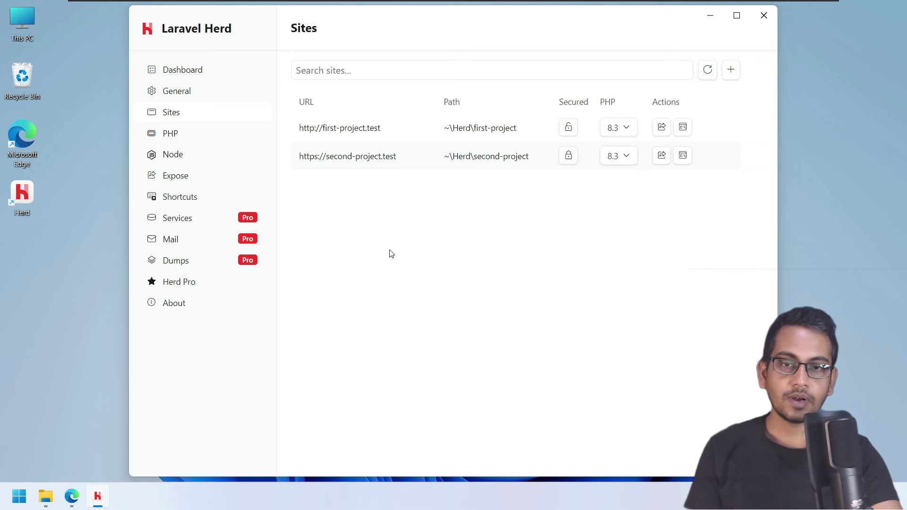
click(72, 496)
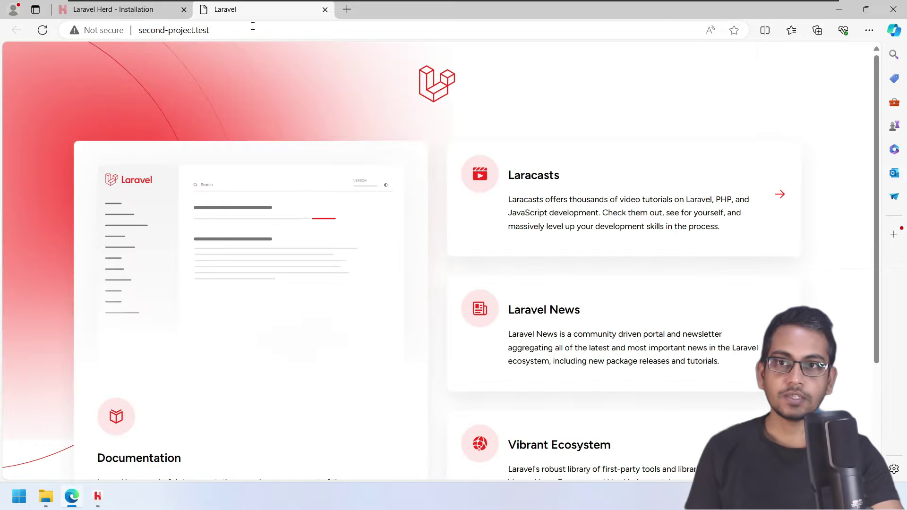
click(253, 26)
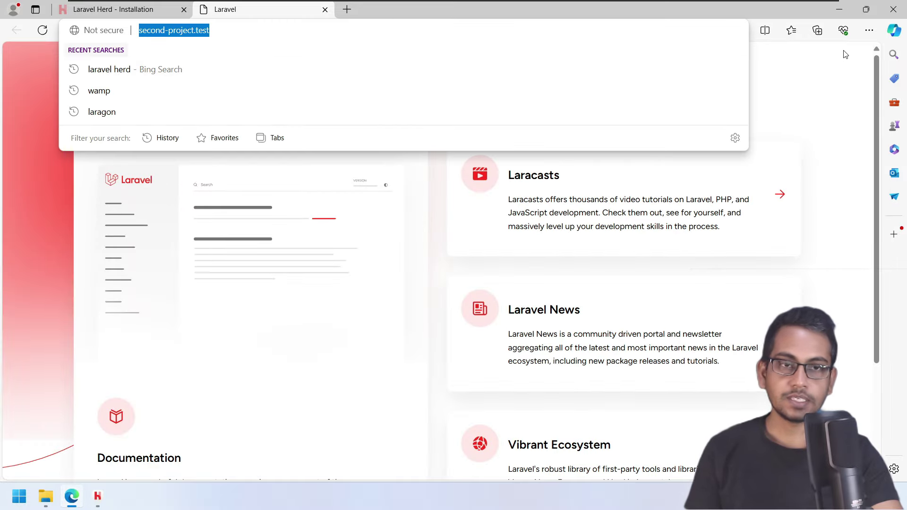
click(870, 30)
click(744, 91)
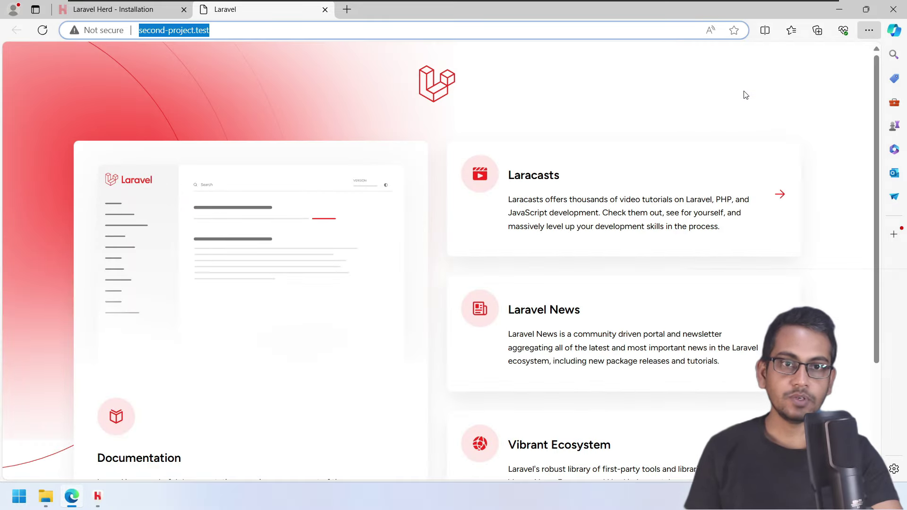
key(ctrl+v)
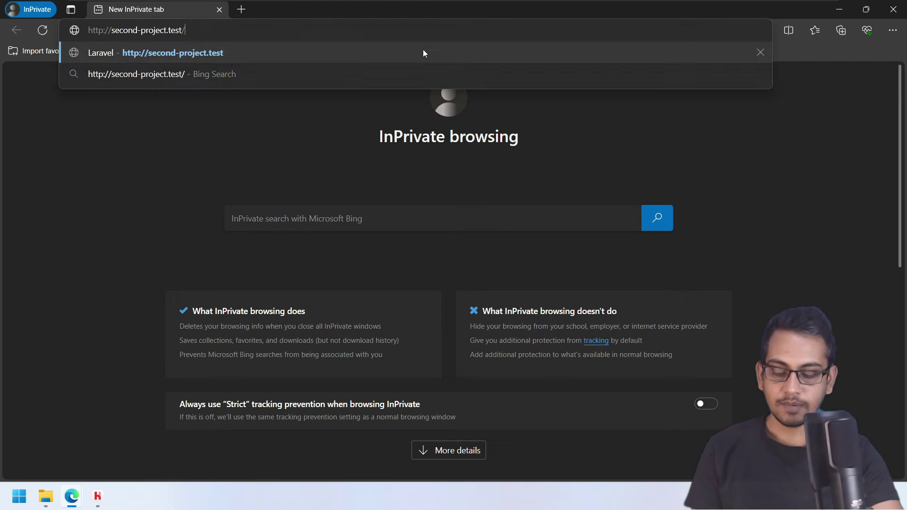
key(Return)
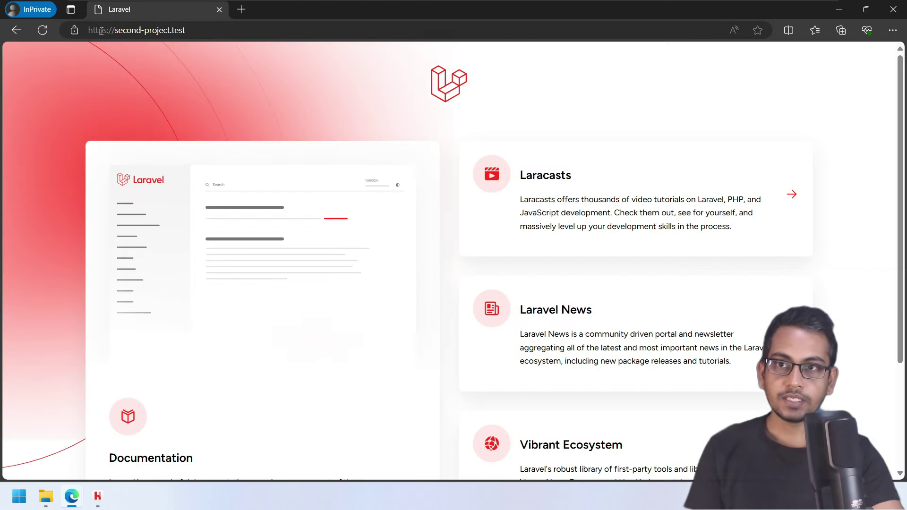
Examine the second-project site's address and connection security details, and look over its page
drag(98, 30, 206, 31)
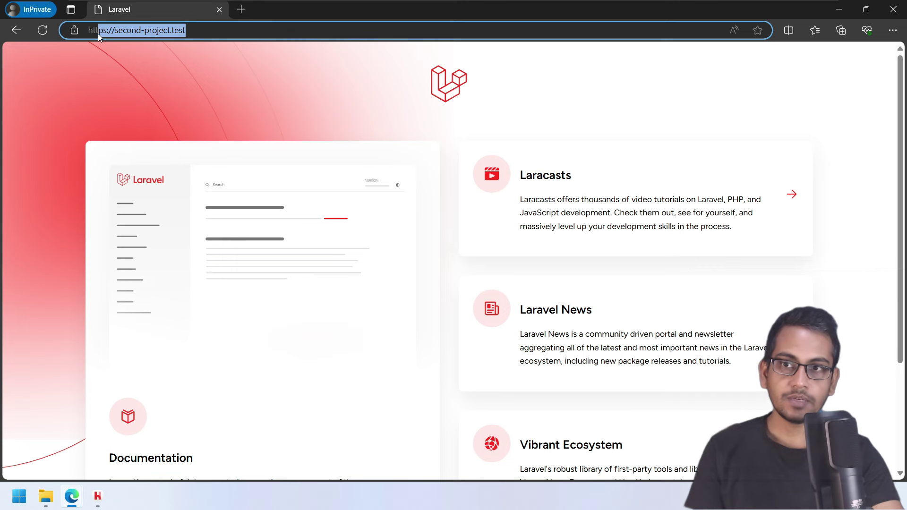
click(75, 30)
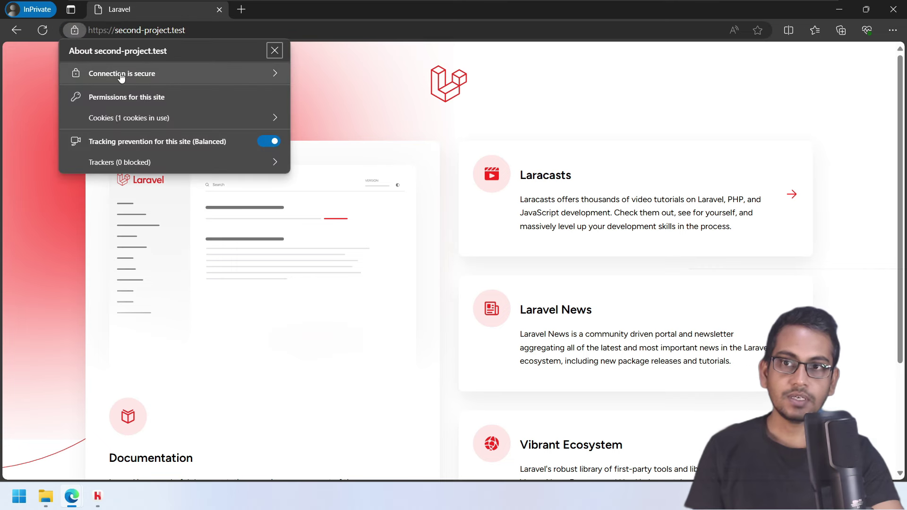
click(315, 93)
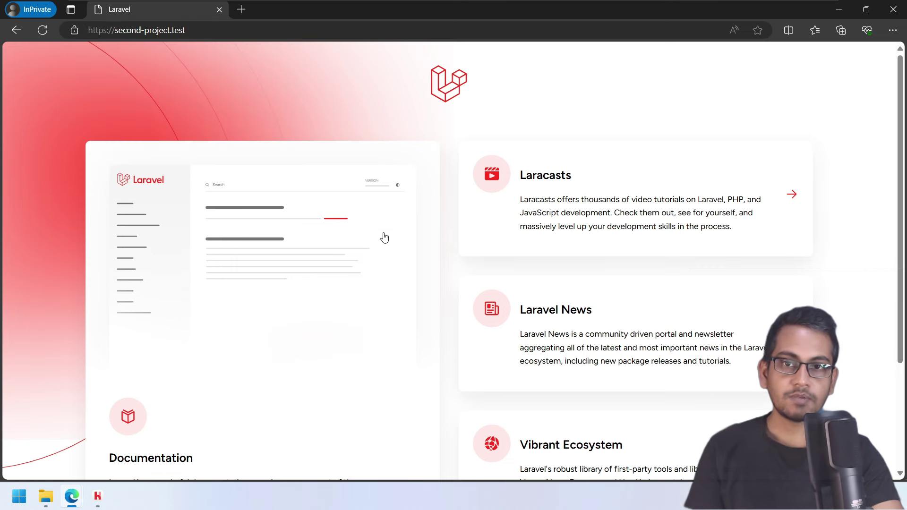
scroll(381, 265, down, 3)
scroll(397, 285, up, 3)
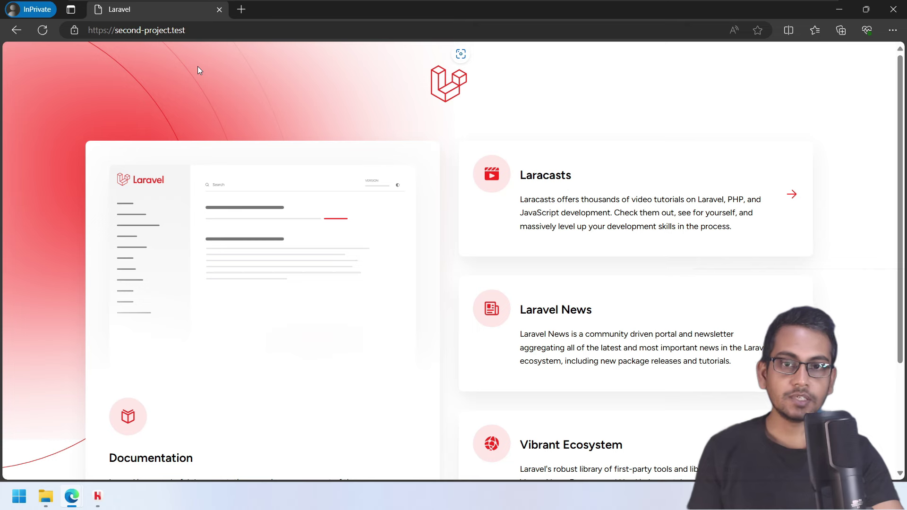
click(141, 30)
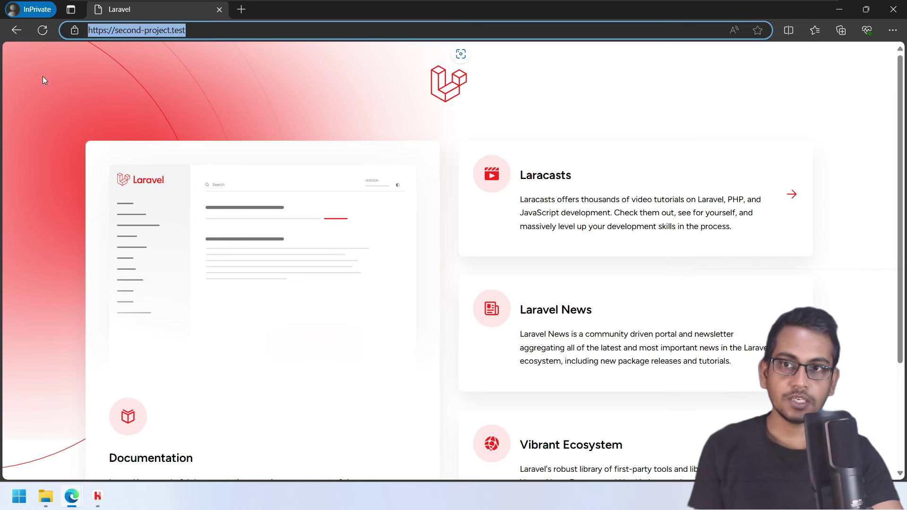
click(213, 93)
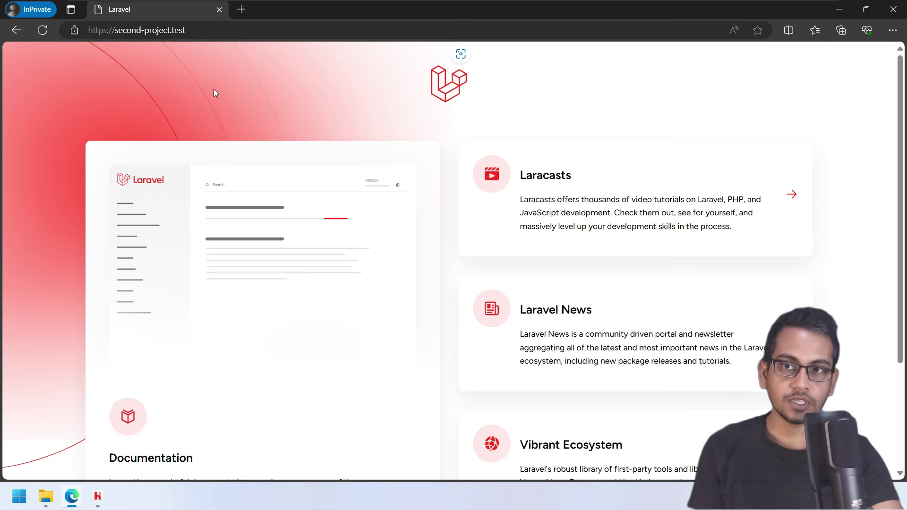
Close the InPrivate window and the second-project tab, and minimize the browser to return to Herd
click(893, 9)
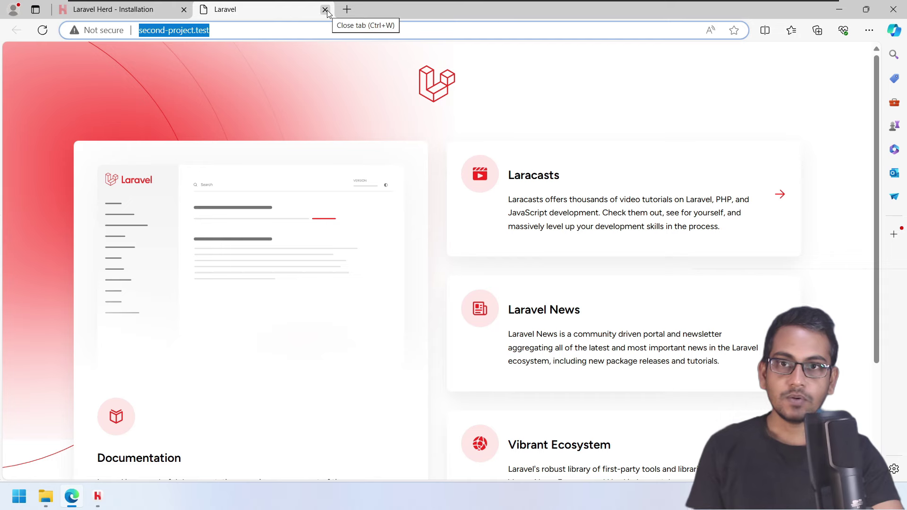
click(325, 9)
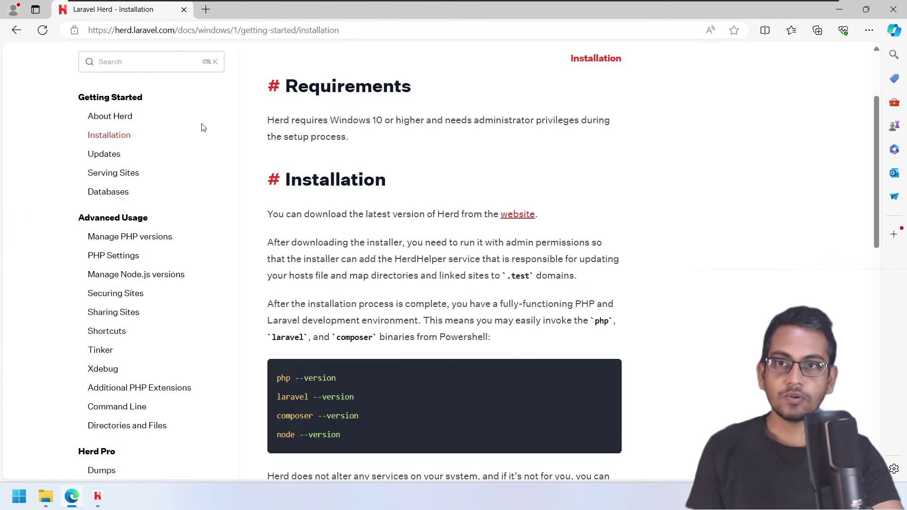
click(839, 9)
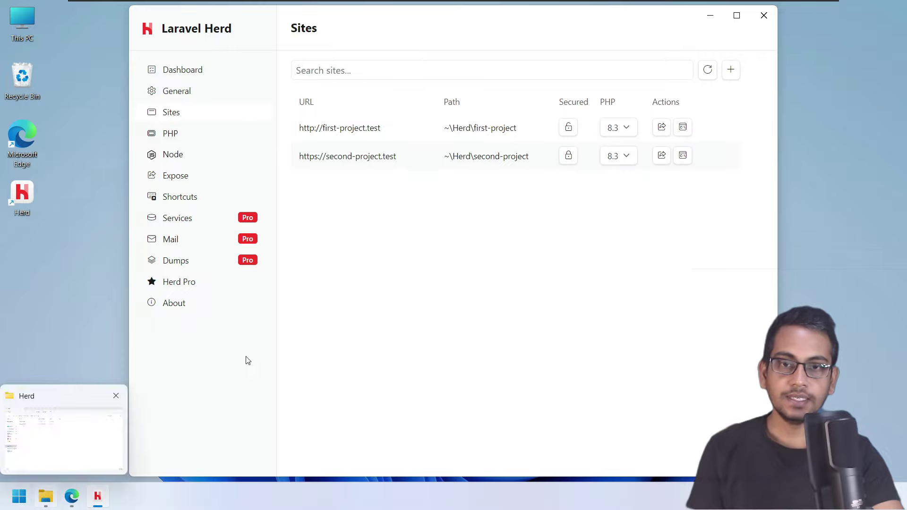
Switch to the Herd documentation in Microsoft Edge and read the Installation and Serving Sites pages, including the site linking commands
click(71, 496)
scroll(367, 237, down, 6)
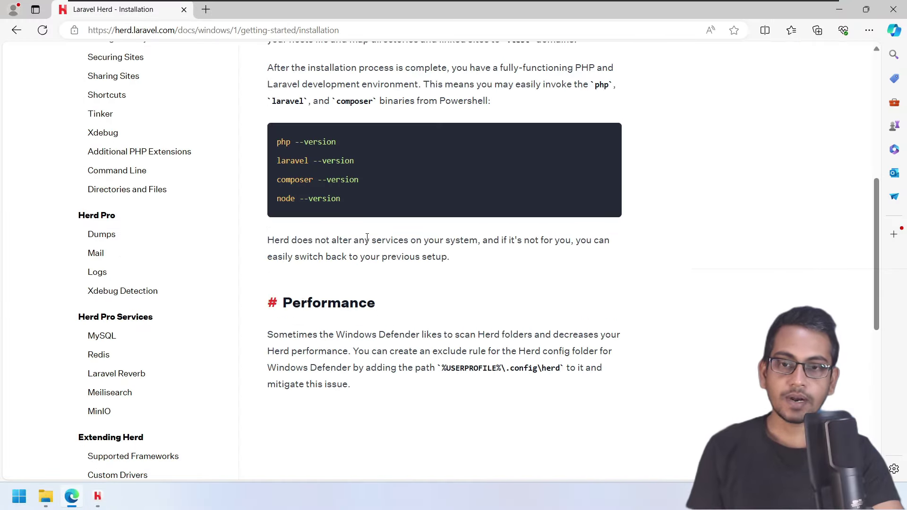
scroll(322, 232, up, 8)
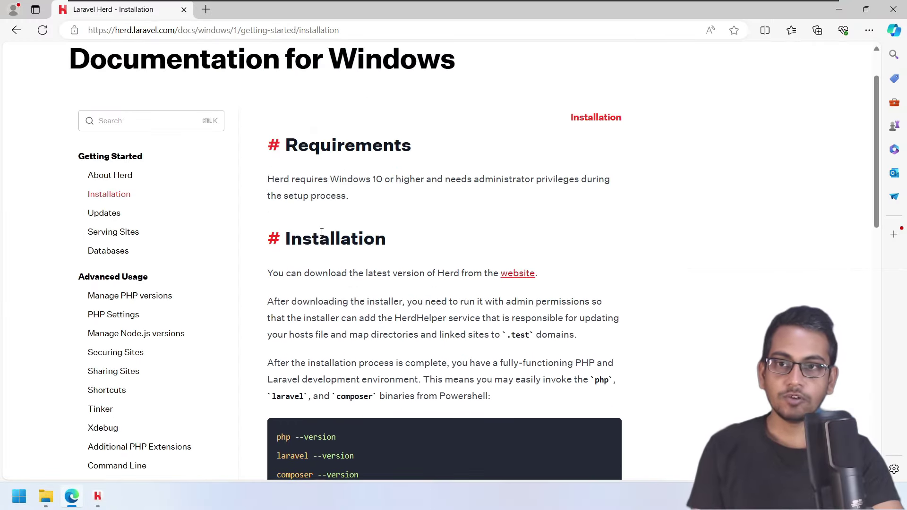
click(125, 233)
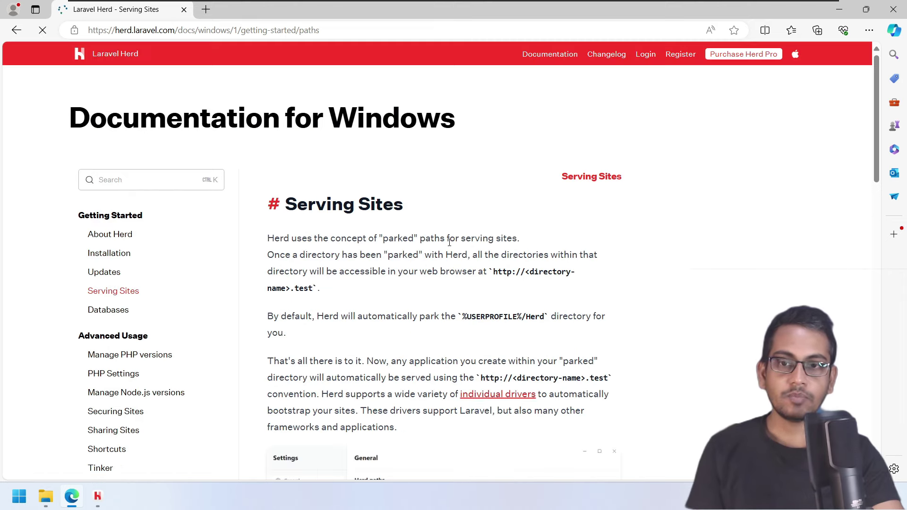
scroll(449, 242, down, 20)
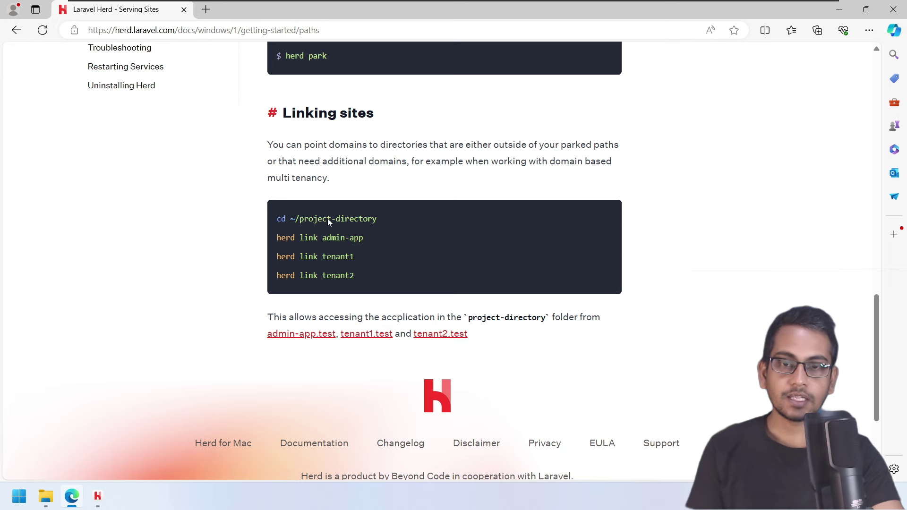
drag(301, 233, 375, 239)
click(458, 259)
scroll(457, 259, up, 20)
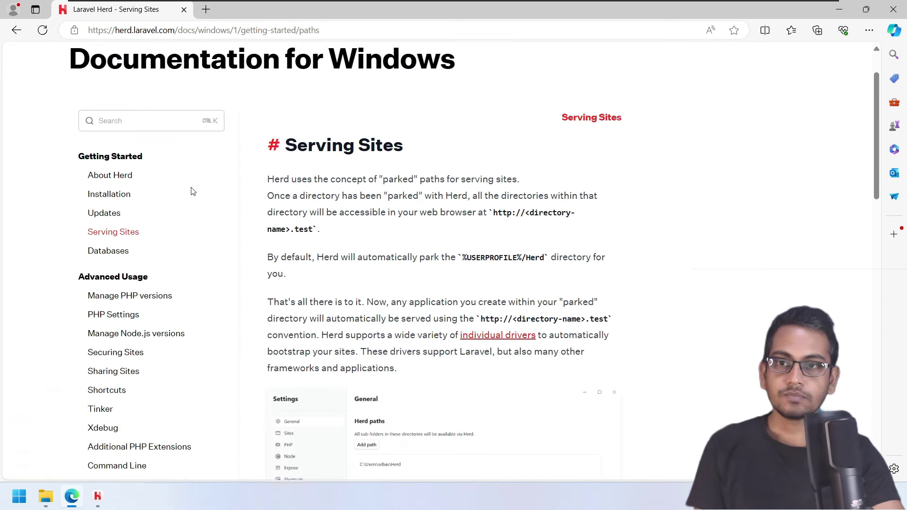
Open the Databases documentation page and read about using databases with Herd
click(109, 310)
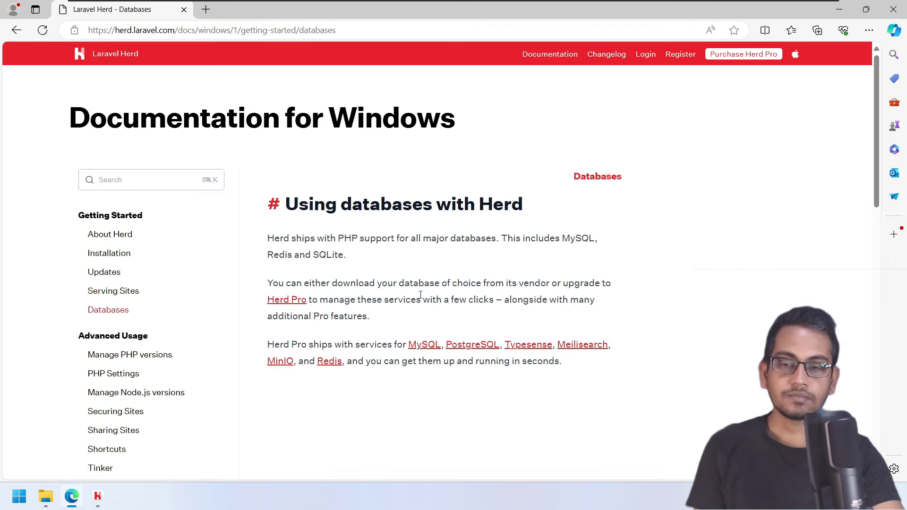
scroll(408, 276, down, 3)
scroll(425, 244, up, 3)
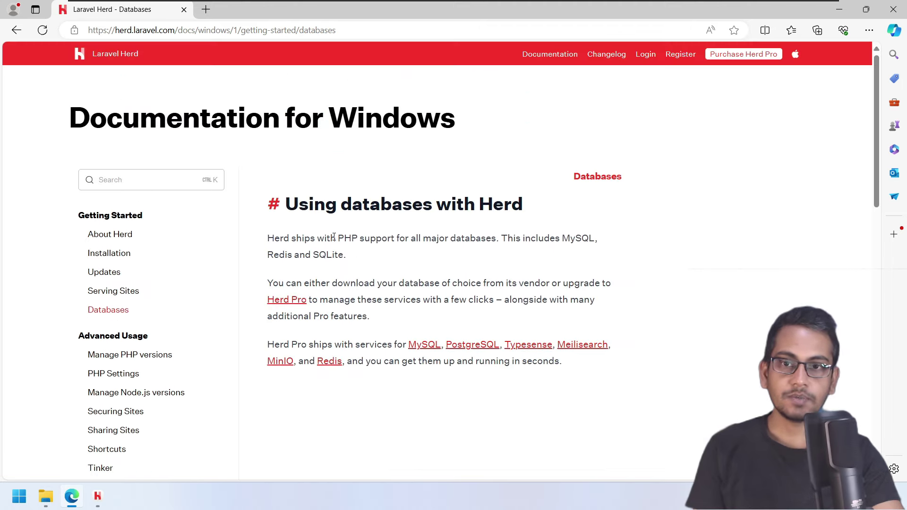
drag(334, 237, 352, 260)
drag(387, 283, 394, 283)
scroll(166, 312, down, 2)
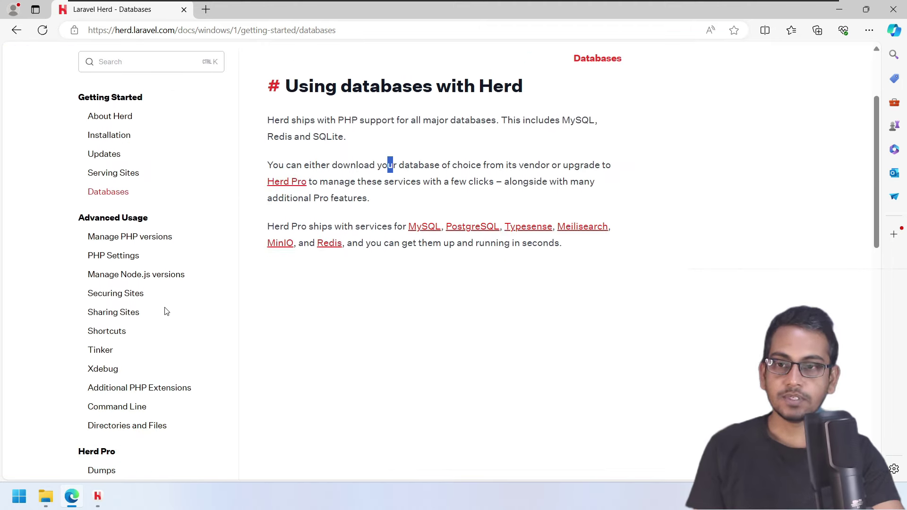
Read the Manage PHP versions documentation page down to per-site versions, briefly viewing Herd's own tray menu for comparison
click(135, 239)
scroll(436, 314, down, 6)
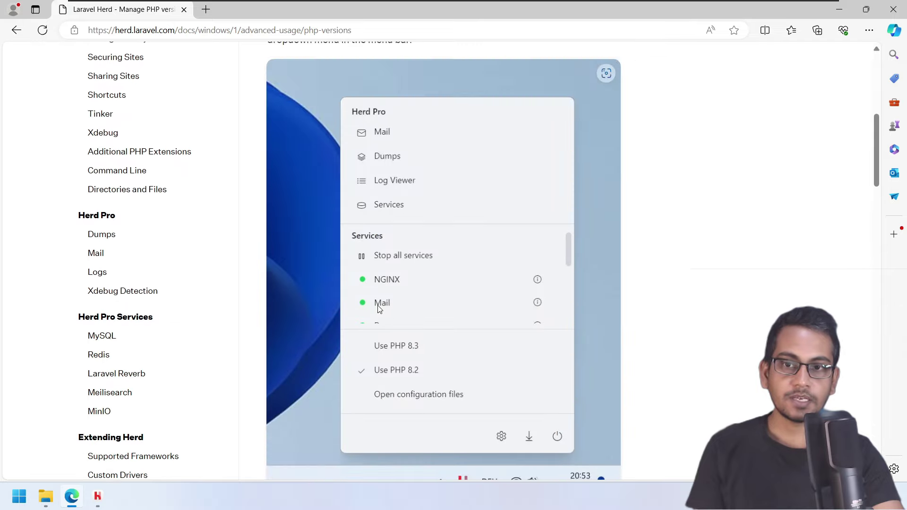
scroll(378, 308, down, 1)
scroll(378, 307, up, 3)
scroll(378, 307, down, 4)
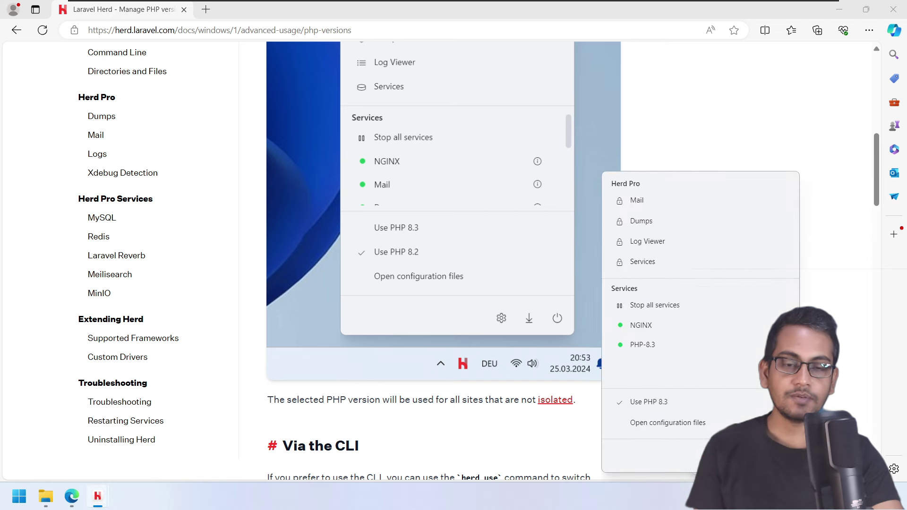
click(581, 316)
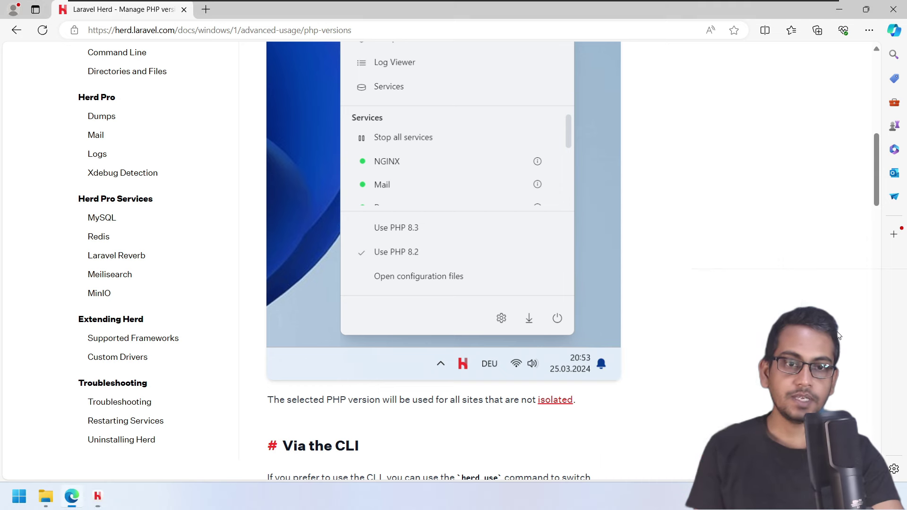
scroll(414, 255, down, 8)
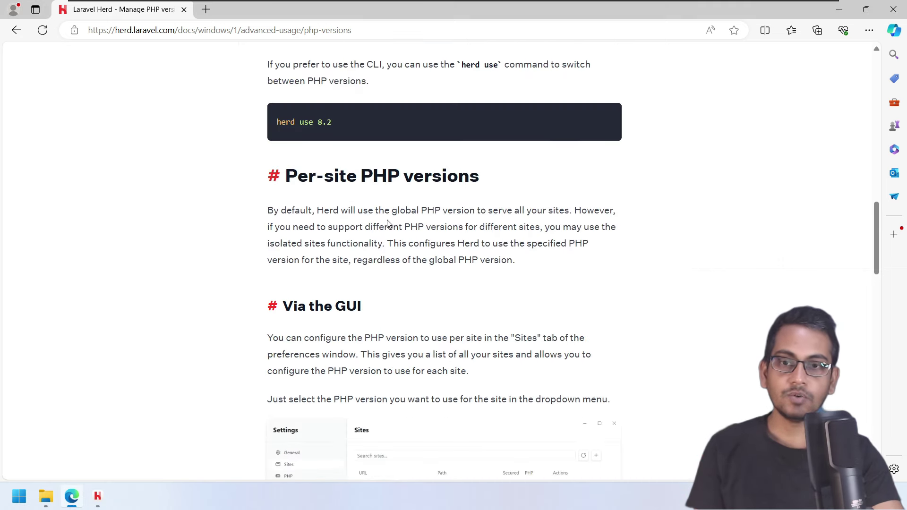